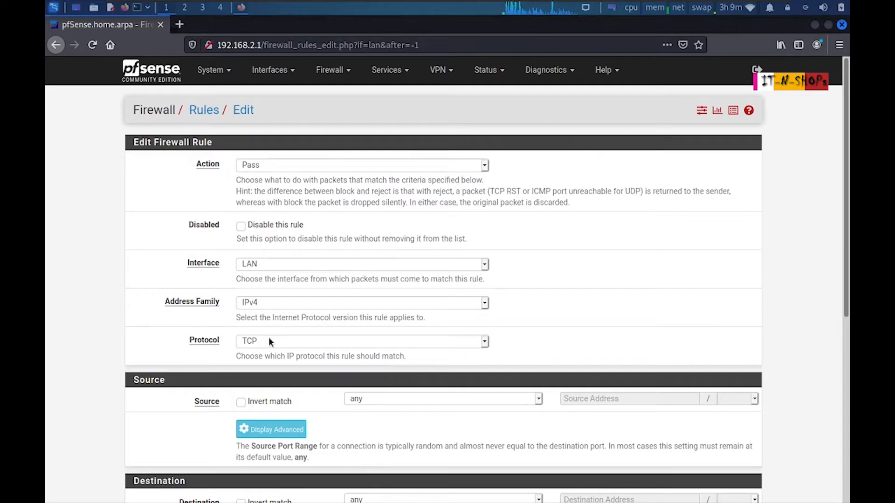
# Set the new rule to TCP/UDP from LAN net with destination port DNS (53)
pyautogui.click(269, 342)
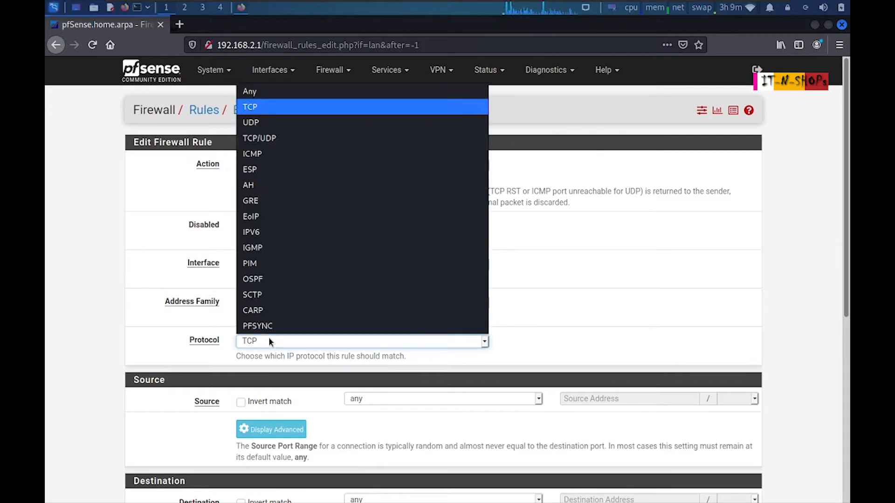
pyautogui.click(271, 138)
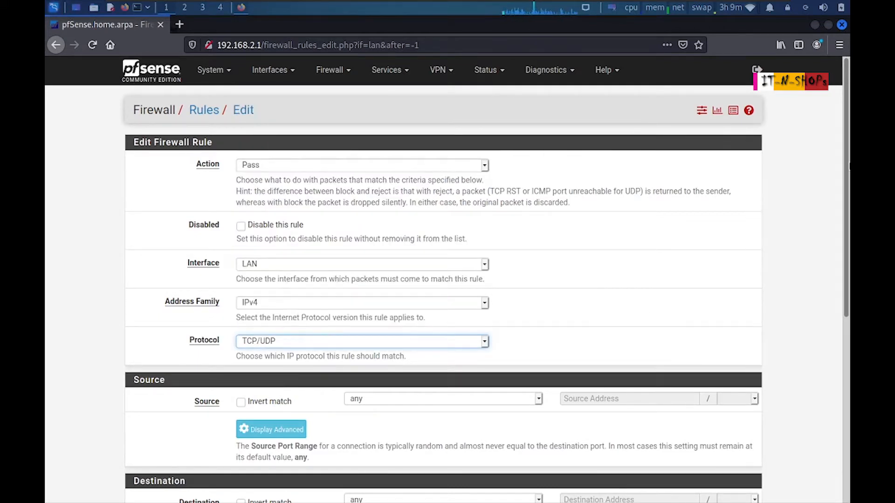
pyautogui.scroll(-5, 613, 276)
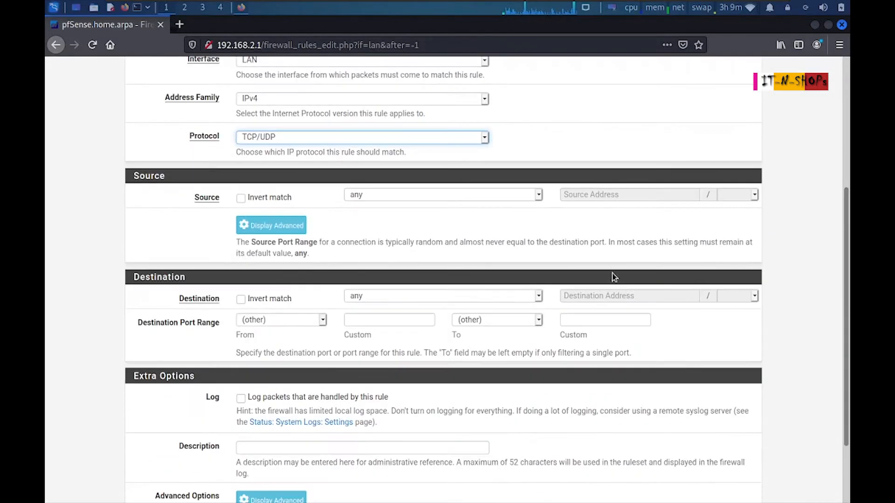
pyautogui.click(399, 196)
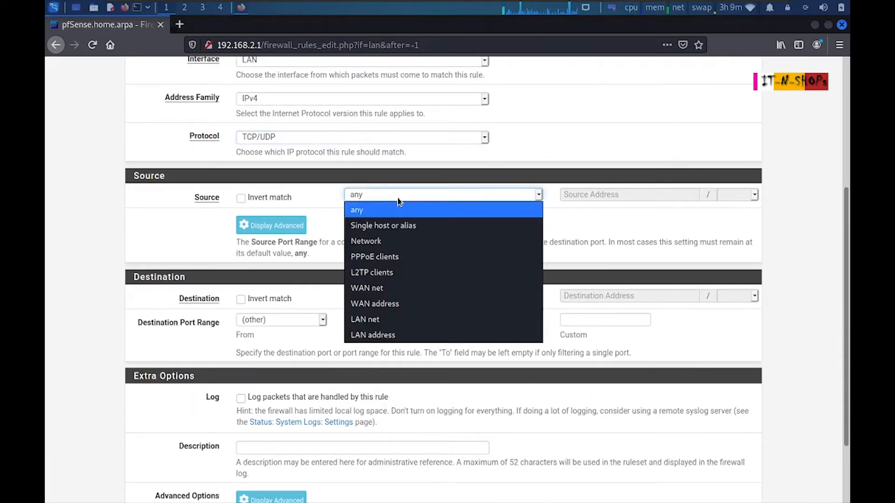
pyautogui.click(373, 320)
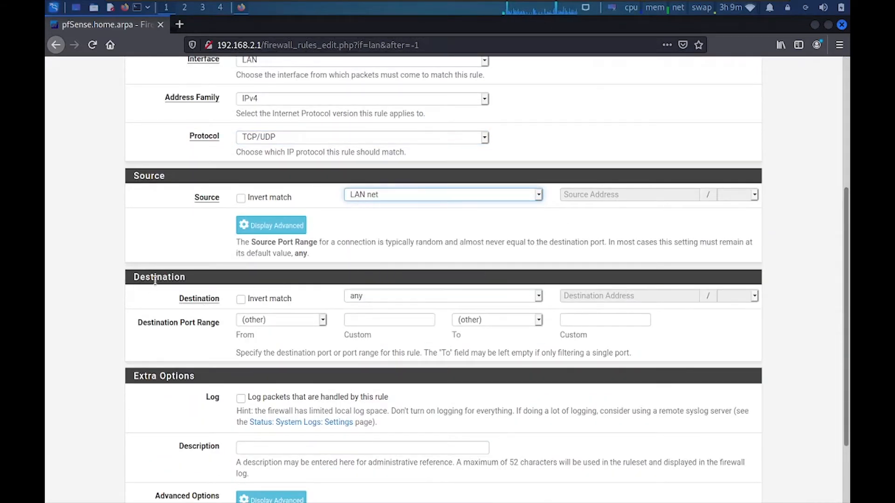
pyautogui.click(323, 320)
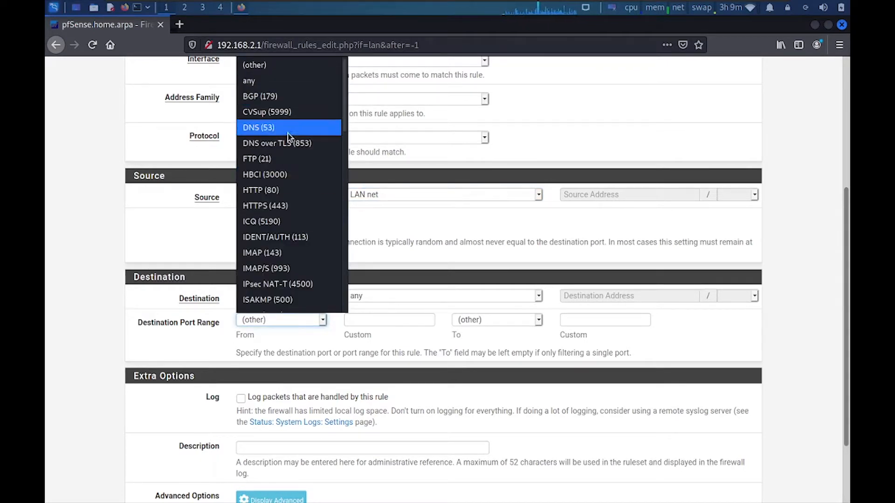
pyautogui.click(272, 131)
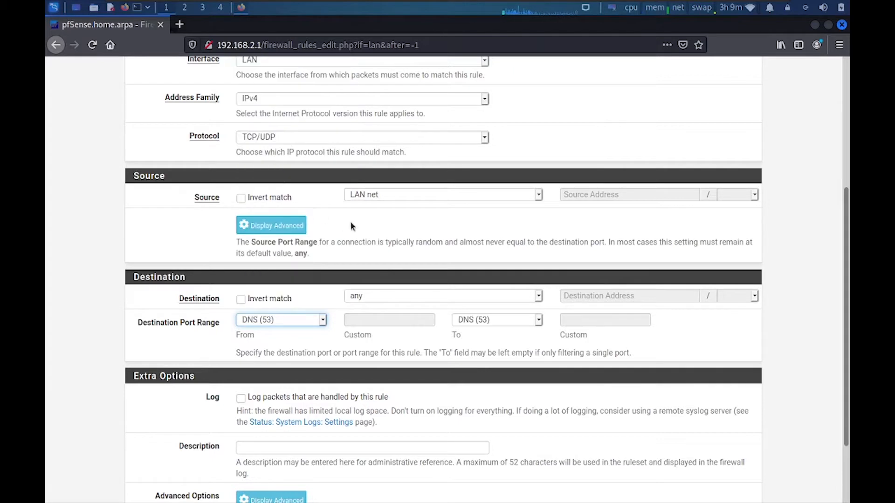
pyautogui.click(378, 195)
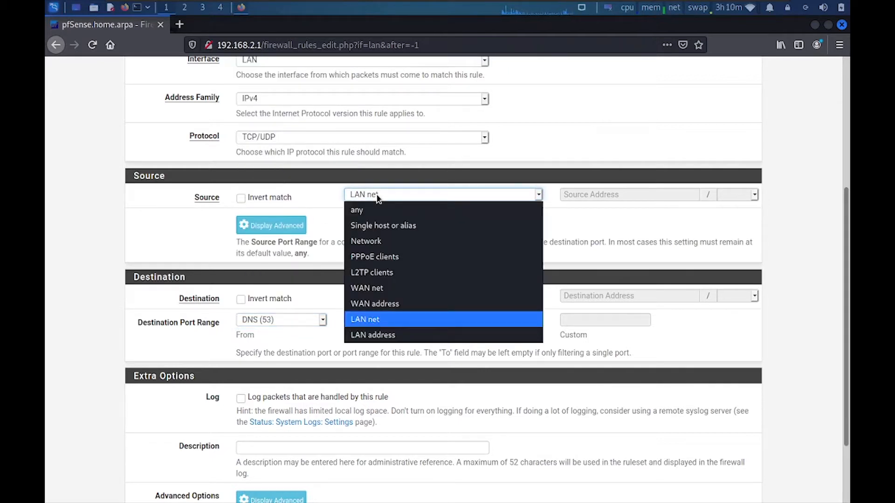
pyautogui.click(377, 195)
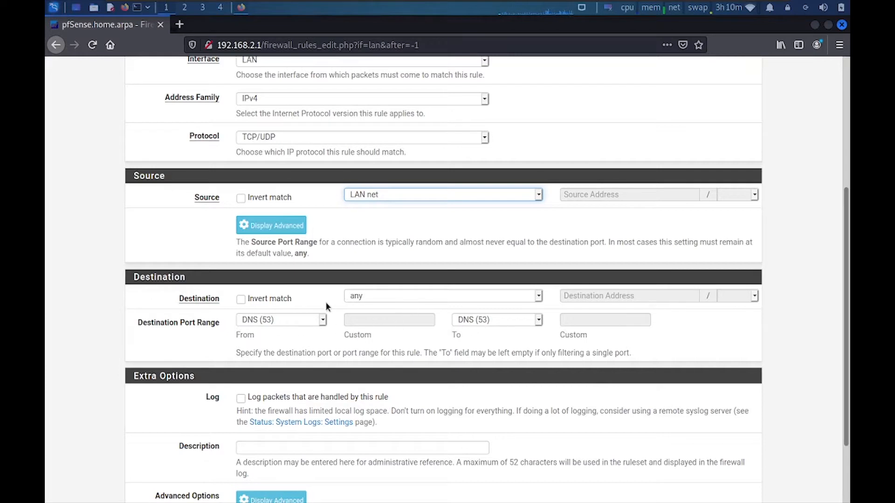
# Make This Firewall (self) the destination and save the DNS pass rule
pyautogui.click(393, 297)
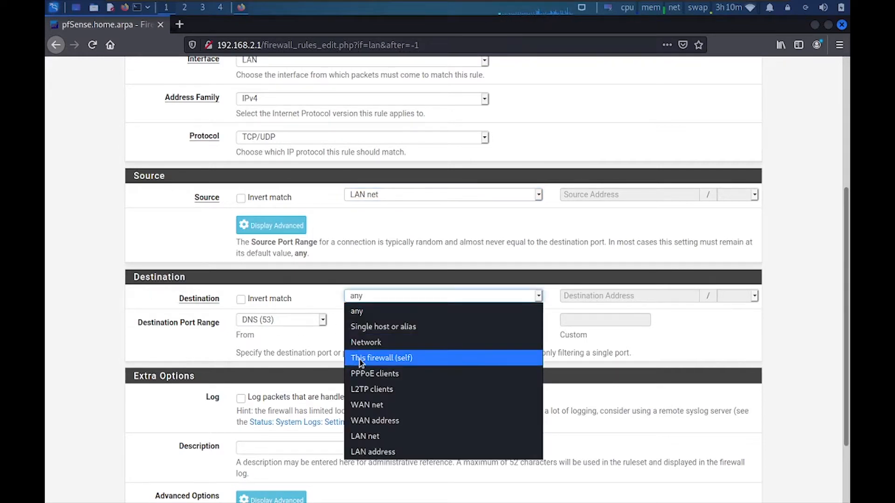
pyautogui.click(397, 358)
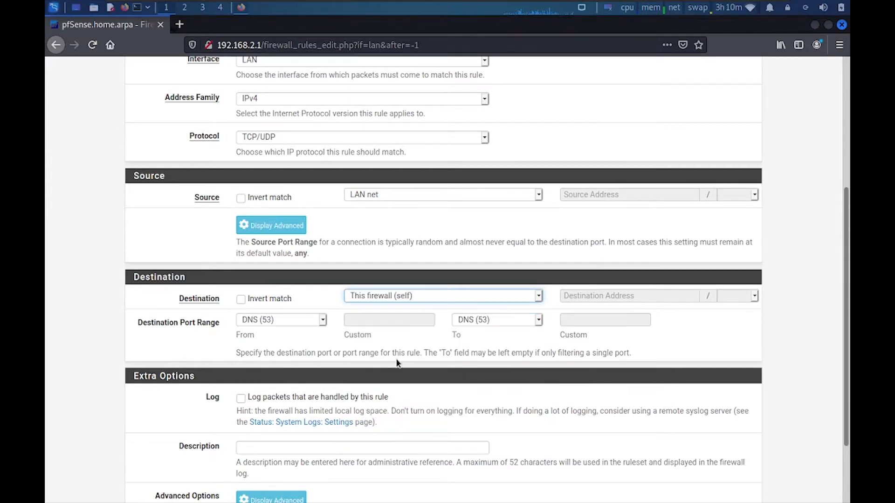
pyautogui.scroll(-3, 420, 327)
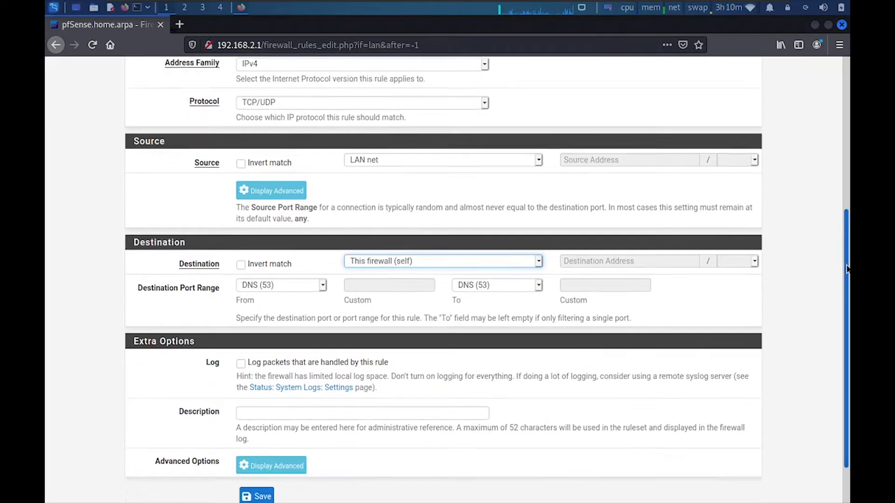
pyautogui.click(261, 444)
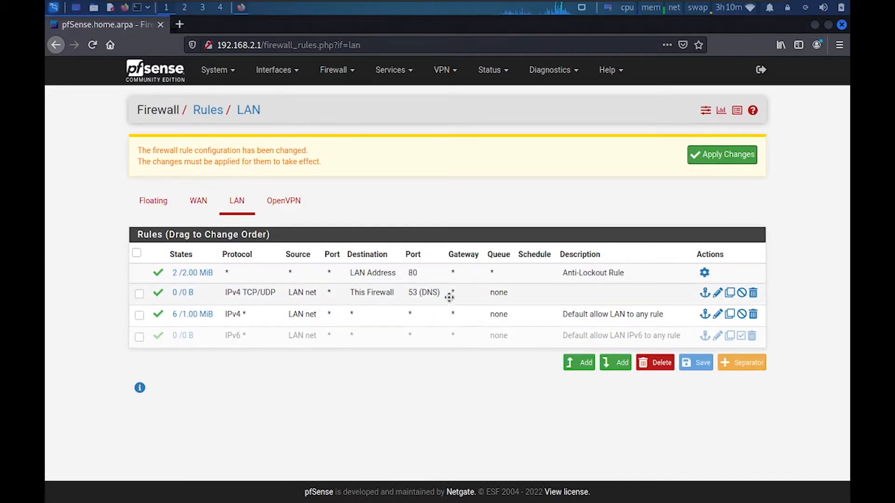
# Add a top rule rejecting TCP/UDP from LAN net to DNS port 53, and save it
pyautogui.click(580, 366)
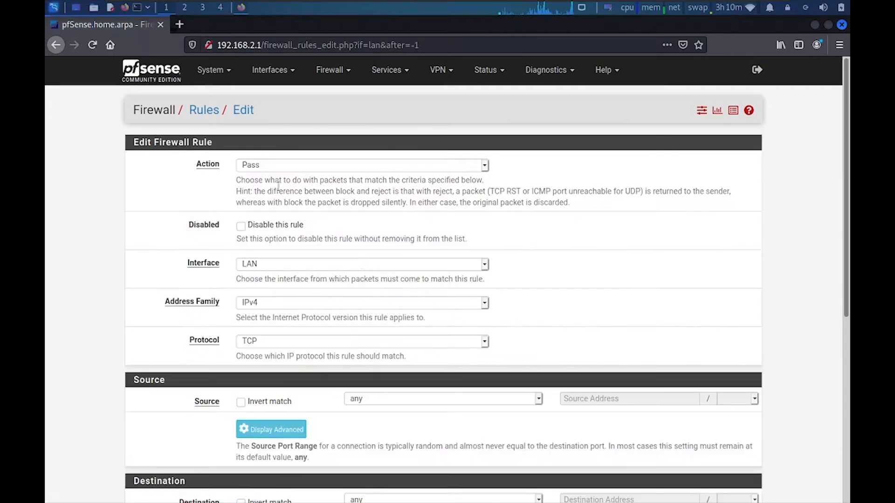
pyautogui.click(255, 166)
pyautogui.click(262, 211)
pyautogui.click(271, 342)
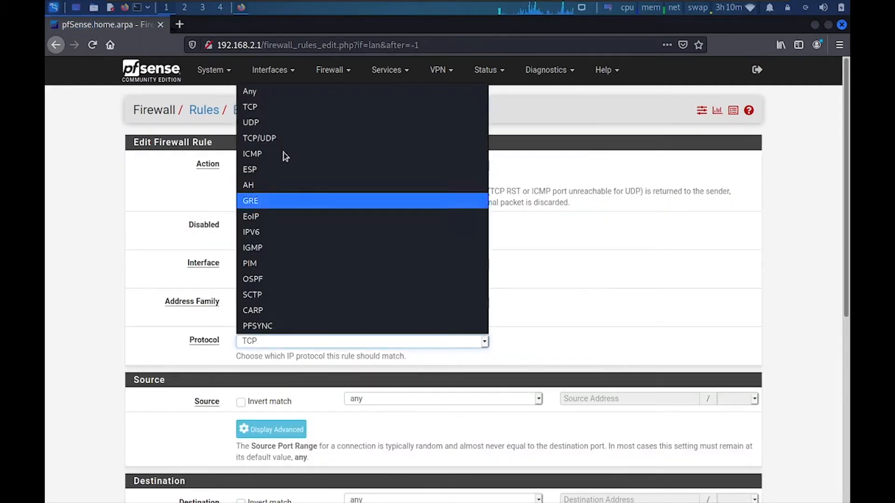
pyautogui.click(279, 138)
pyautogui.click(387, 396)
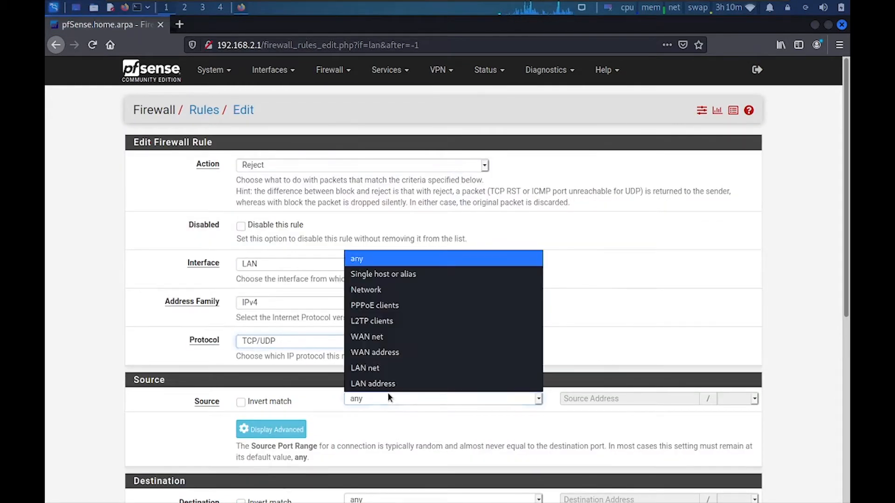
pyautogui.click(375, 368)
pyautogui.scroll(-5, 322, 299)
pyautogui.click(321, 292)
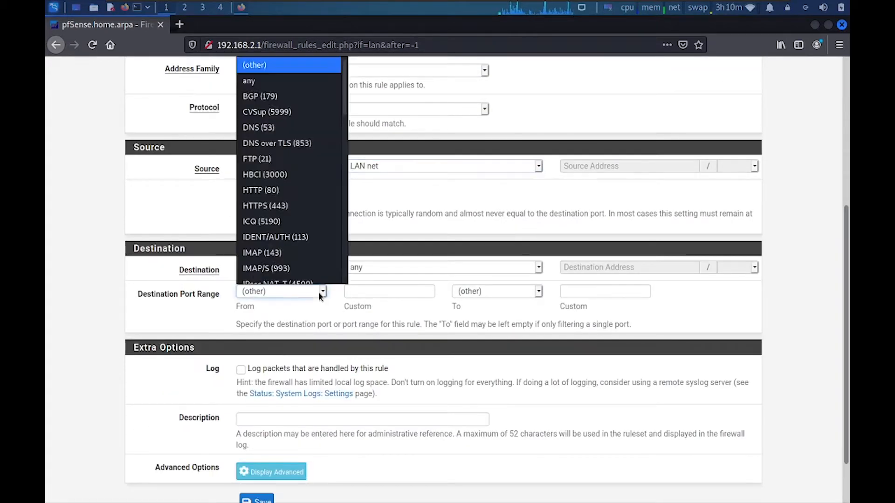
pyautogui.click(257, 125)
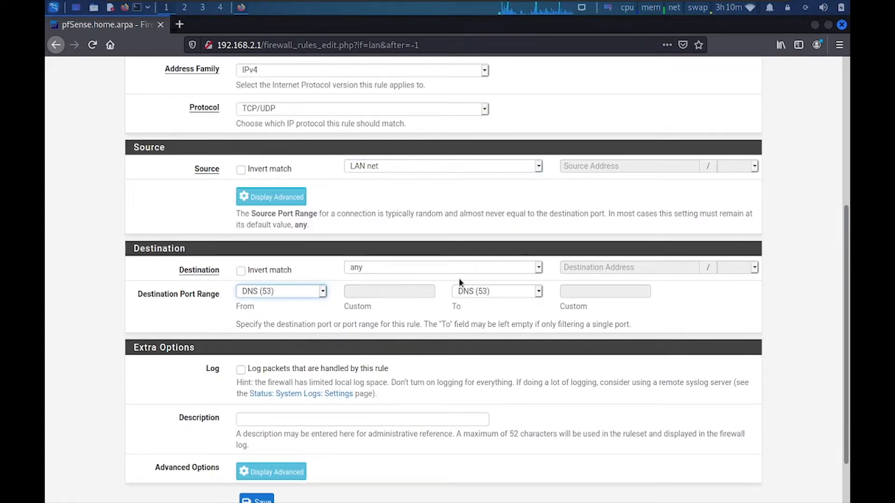
pyautogui.scroll(-2, 847, 259)
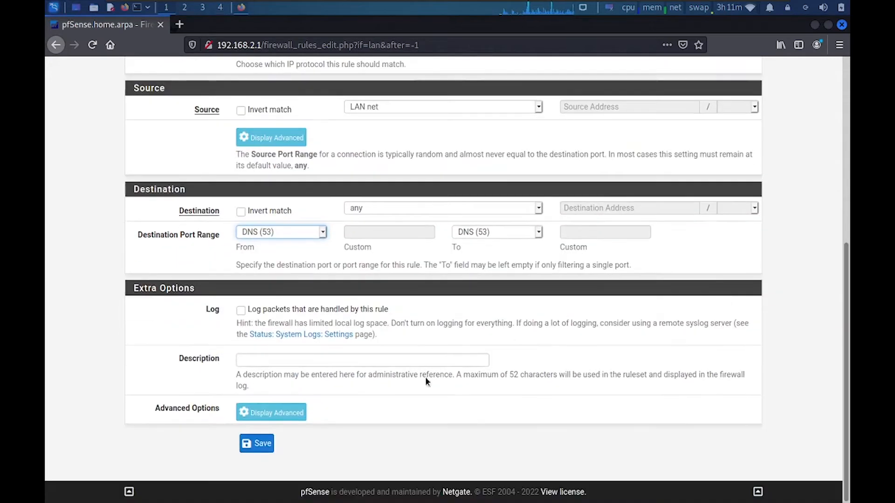
pyautogui.click(256, 443)
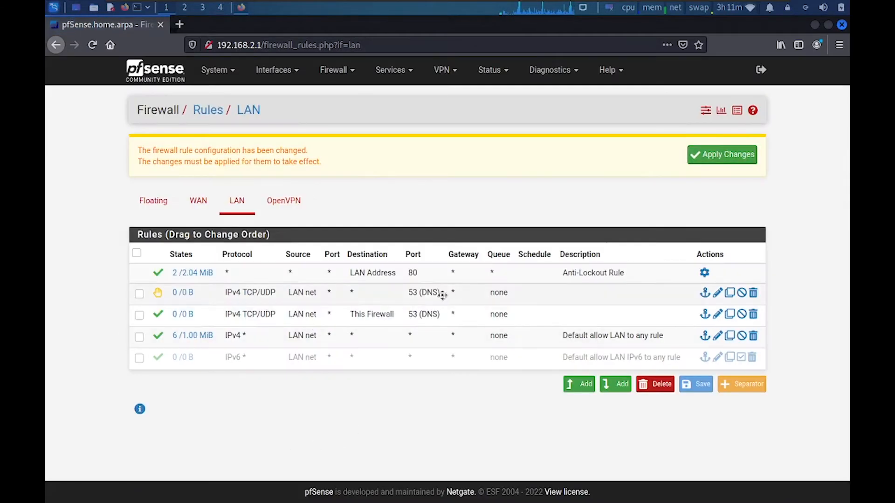
# Move the DNS reject rule below the This Firewall rule, staying on the rules page
pyautogui.moveTo(441, 295); pyautogui.dragTo(436, 317)
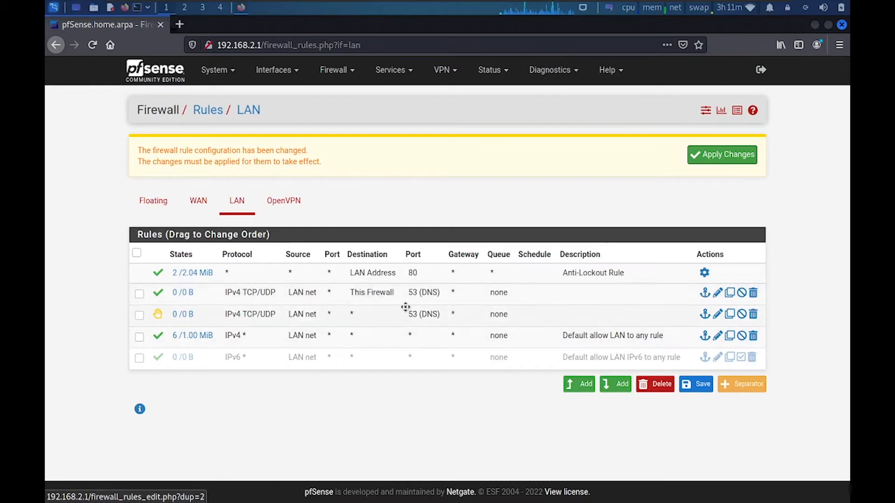
pyautogui.click(623, 385)
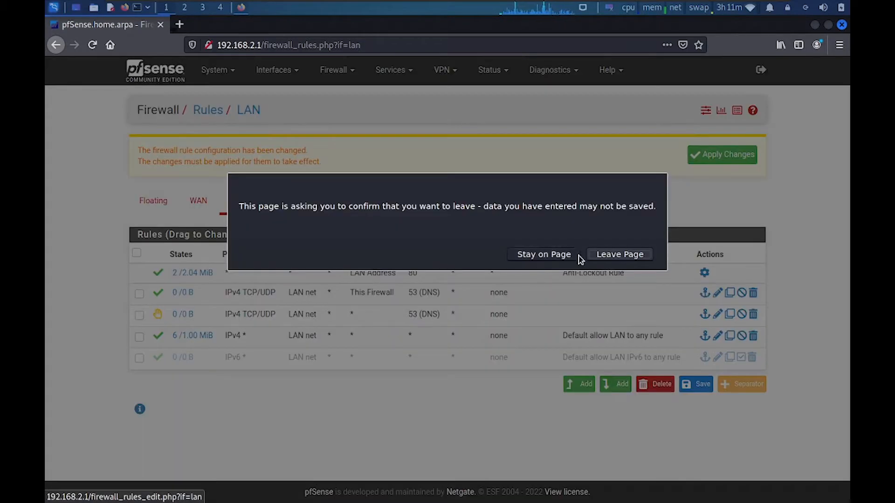
pyautogui.click(563, 257)
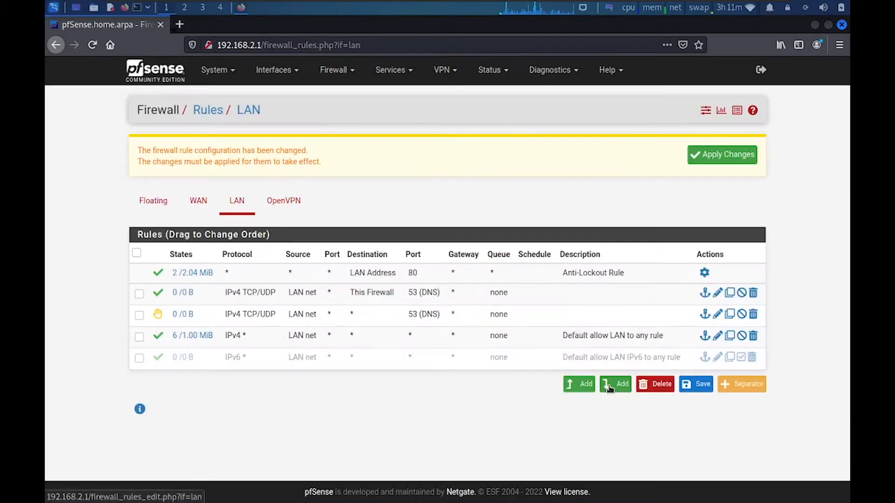
pyautogui.click(609, 385)
pyautogui.click(555, 257)
pyautogui.click(563, 258)
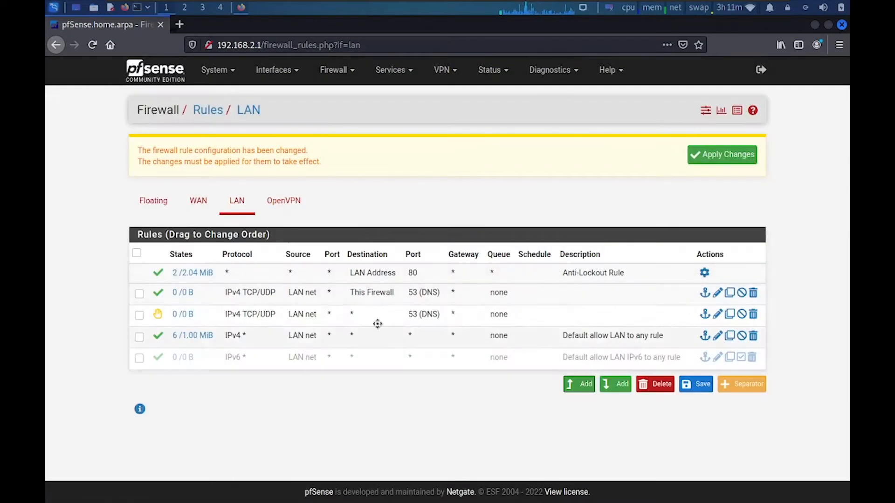
# Apply the pending DNS rule changes and let the filter reload
pyautogui.click(720, 161)
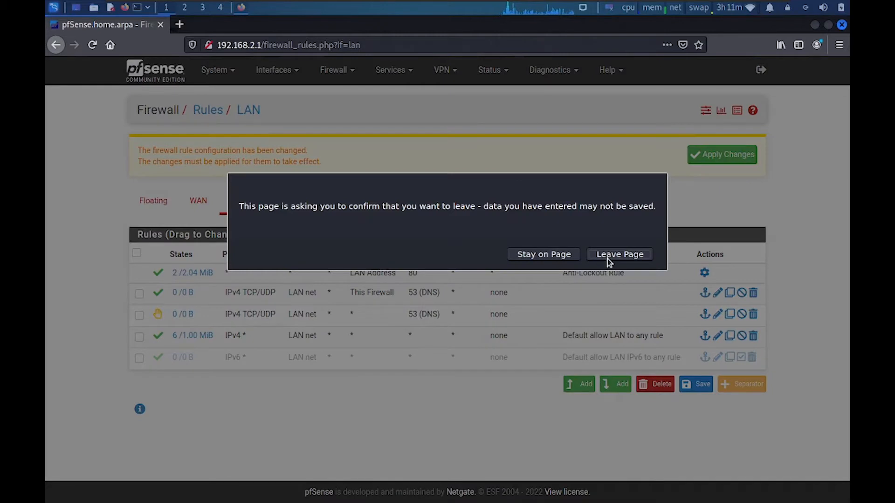
pyautogui.click(608, 259)
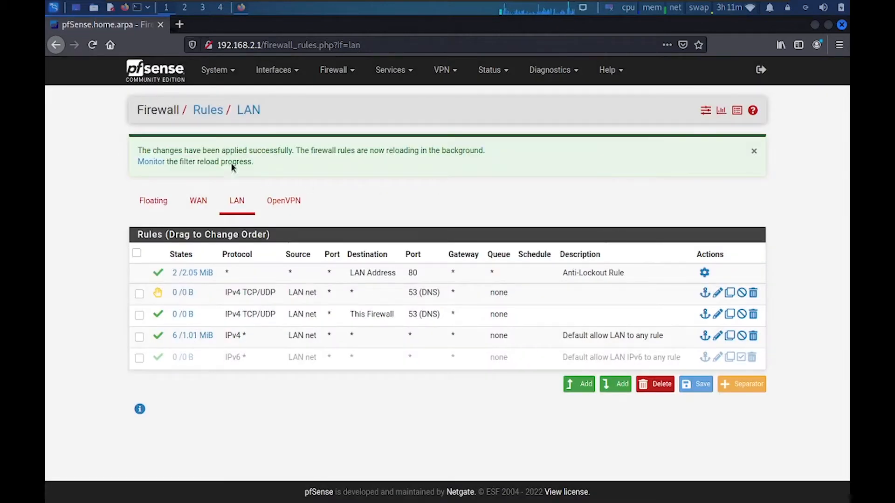
pyautogui.click(153, 163)
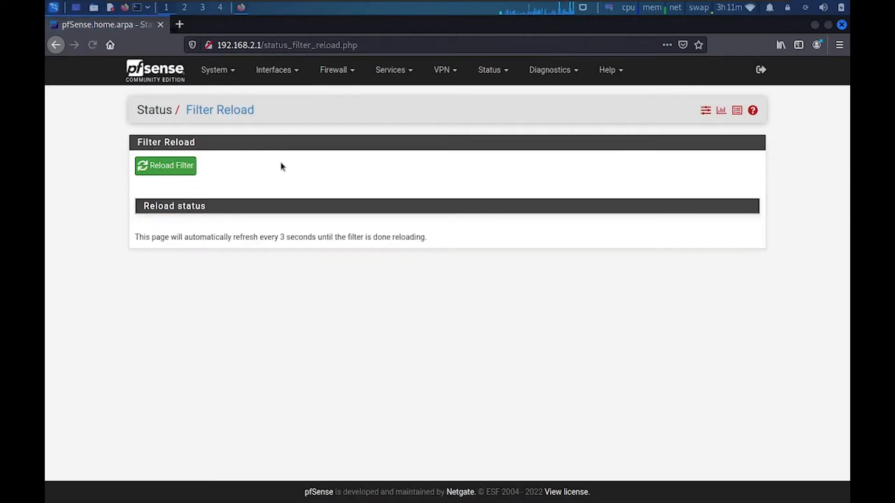
# Return to Firewall > Rules > LAN and start a new rule at the bottom
pyautogui.click(331, 70)
pyautogui.click(331, 125)
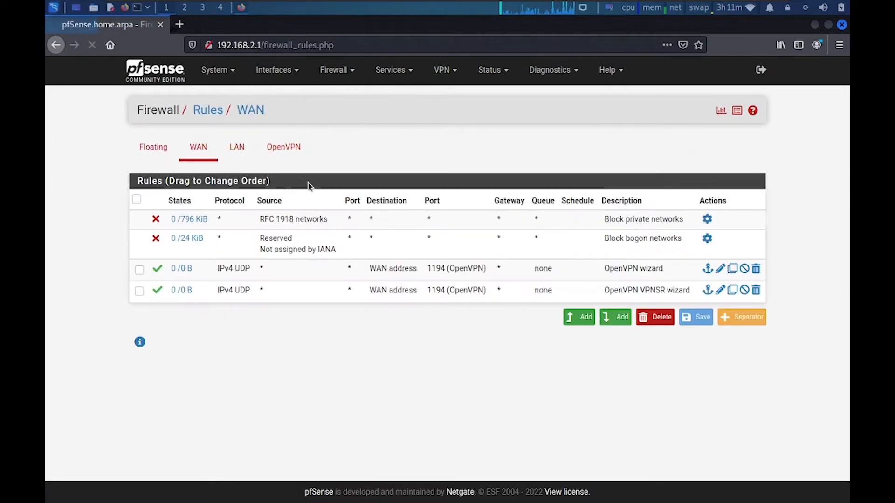
pyautogui.click(242, 152)
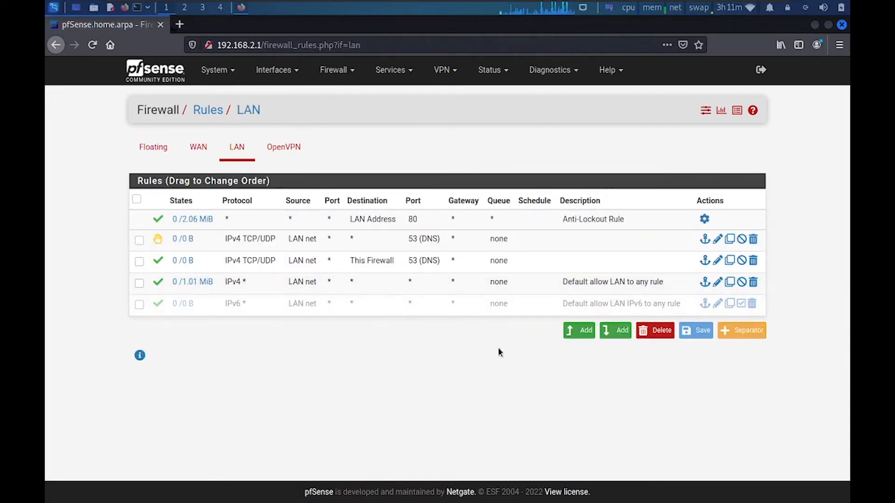
pyautogui.click(616, 331)
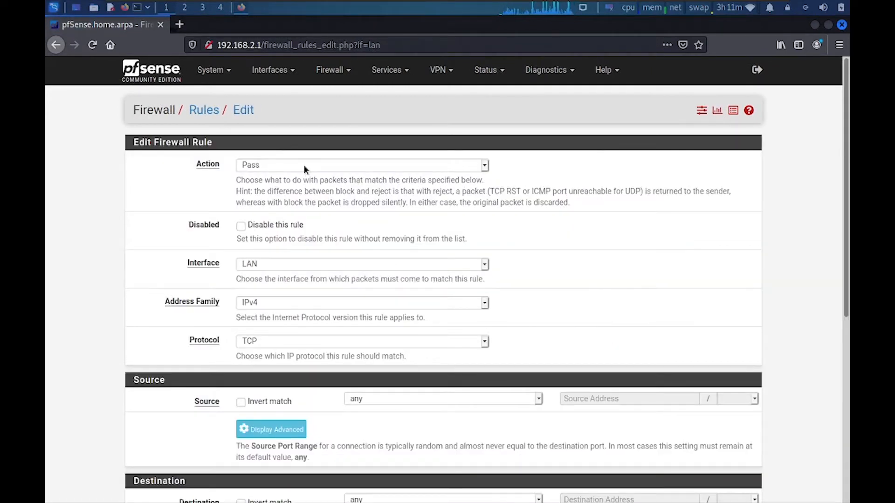
# Create a TCP pass rule from LAN net to HTTP (80), save it and apply changes
pyautogui.click(267, 339)
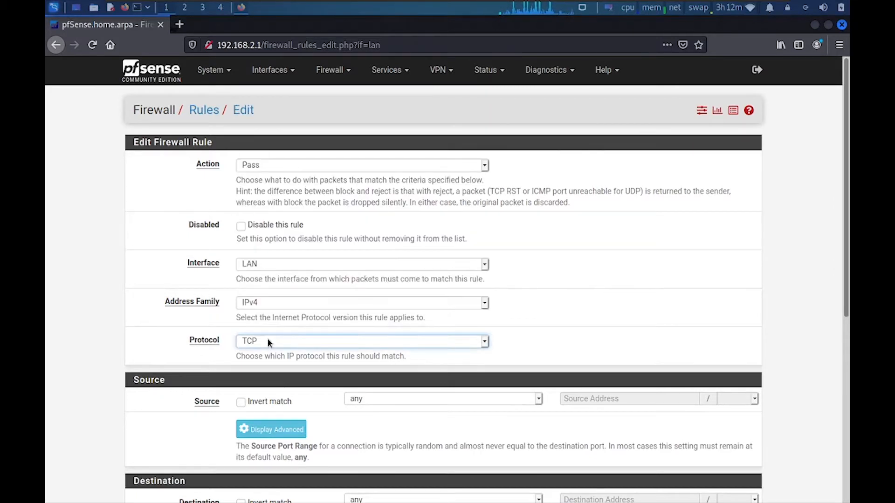
pyautogui.moveTo(846, 258); pyautogui.dragTo(844, 384)
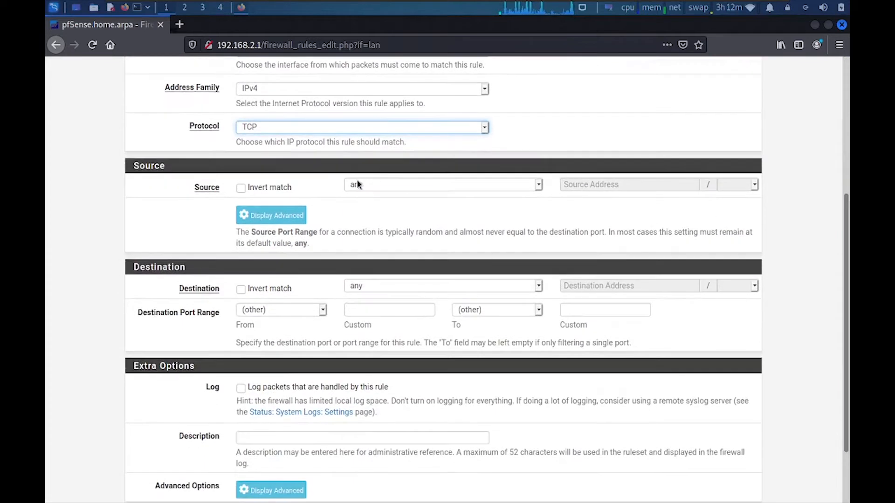
pyautogui.click(356, 182)
pyautogui.click(370, 310)
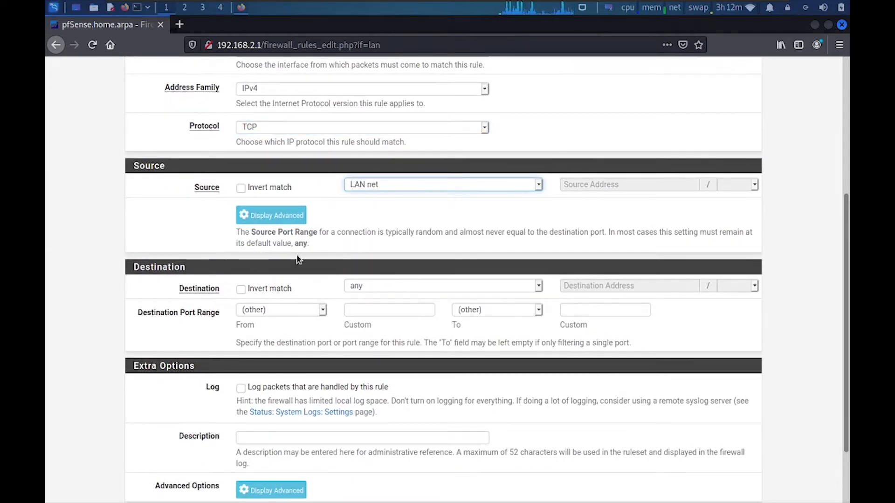
pyautogui.click(303, 310)
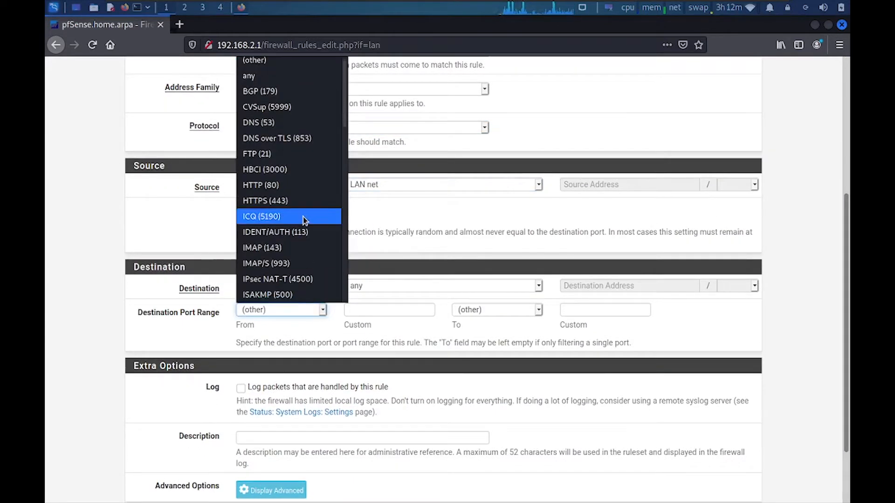
pyautogui.click(271, 186)
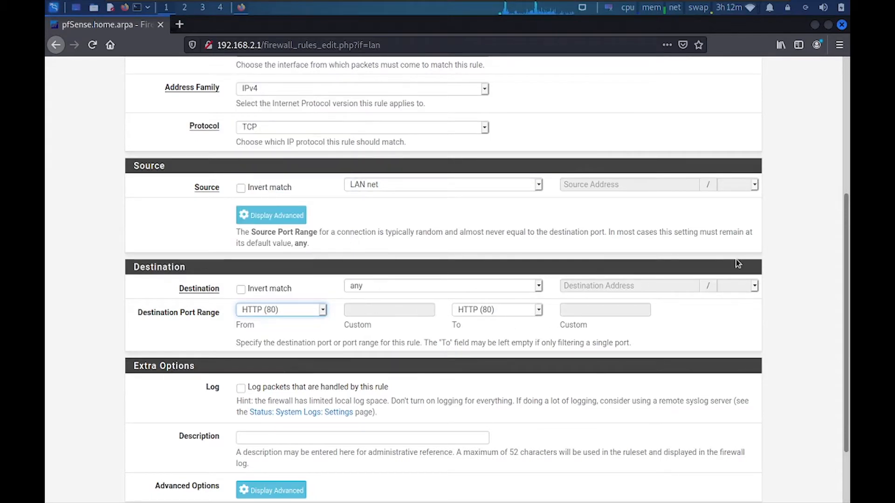
pyautogui.scroll(-3, 846, 214)
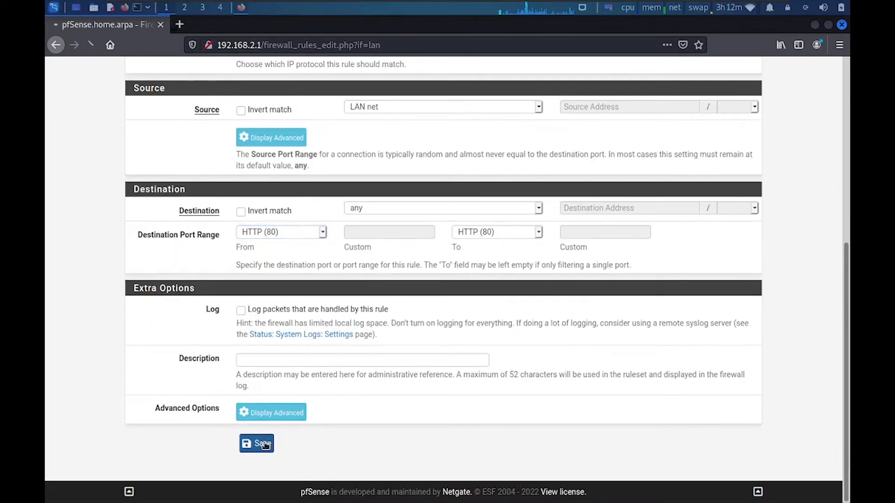
pyautogui.click(258, 443)
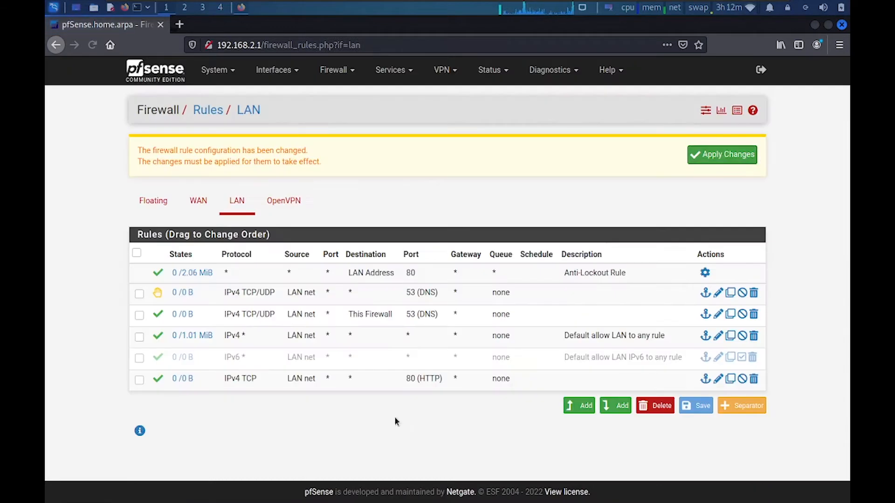
pyautogui.click(720, 155)
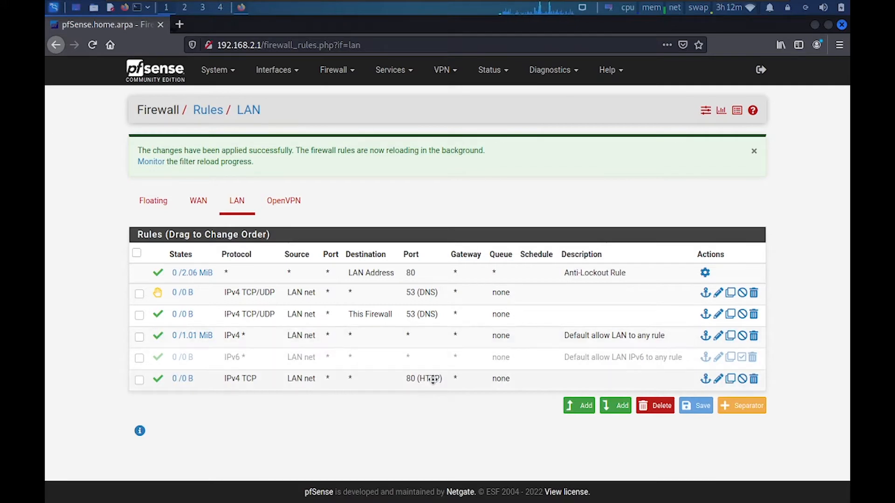
# Move the HTTP rule up and add a TCP pass rule from LAN net to HTTPS (443)
pyautogui.moveTo(434, 378); pyautogui.dragTo(436, 336)
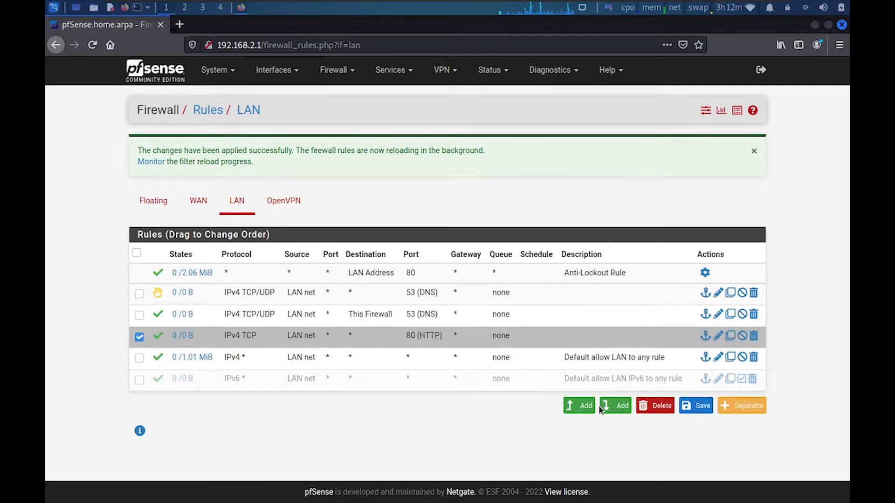
pyautogui.click(612, 410)
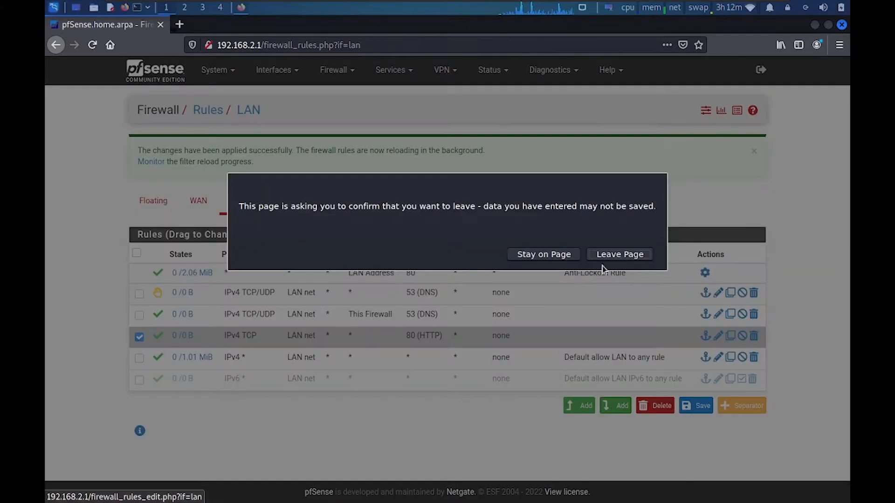
pyautogui.click(604, 256)
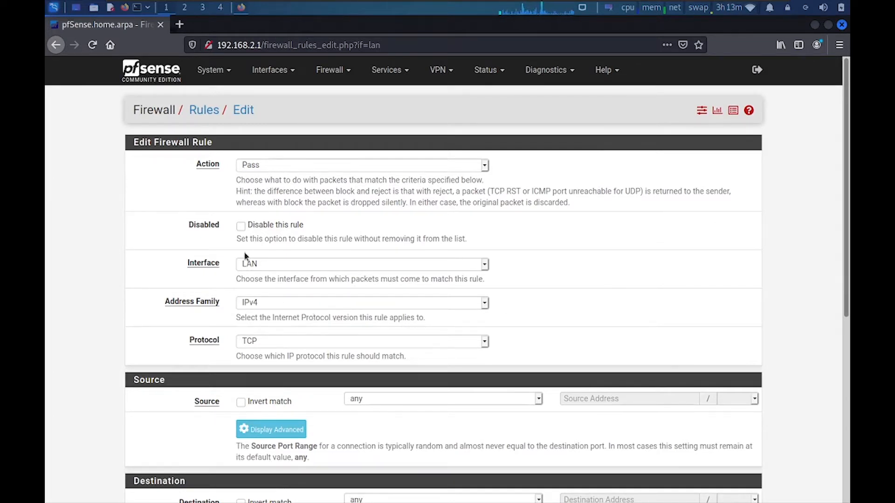
pyautogui.click(380, 399)
pyautogui.click(380, 367)
pyautogui.scroll(-6, 277, 217)
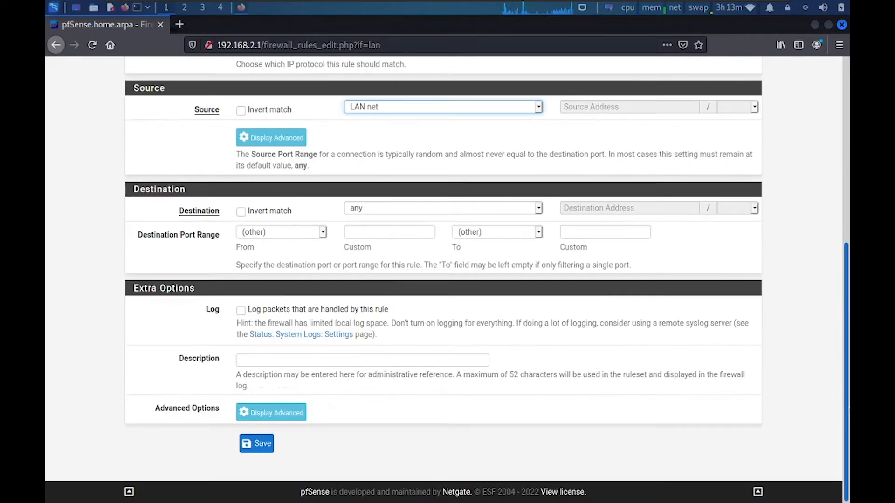
pyautogui.click(300, 234)
pyautogui.click(273, 389)
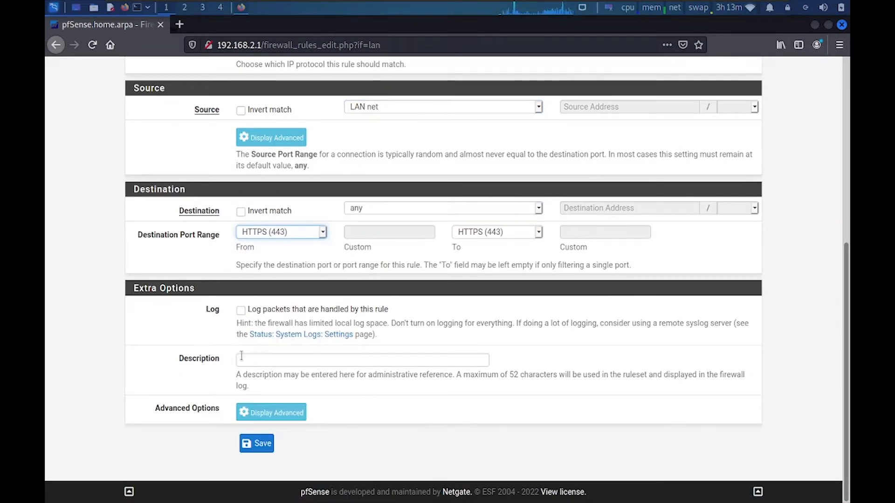
pyautogui.click(256, 443)
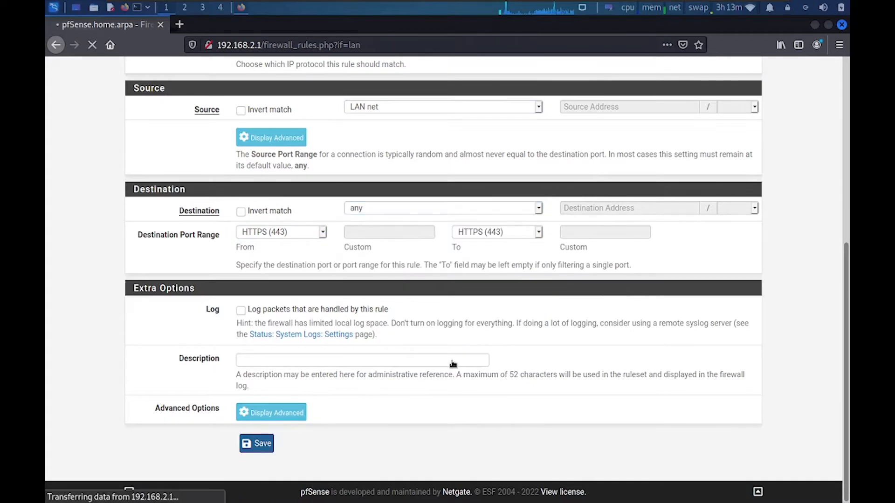
# Place the HTTP and HTTPS rules above the default allow rules, save the order and apply
pyautogui.moveTo(435, 400); pyautogui.dragTo(427, 337)
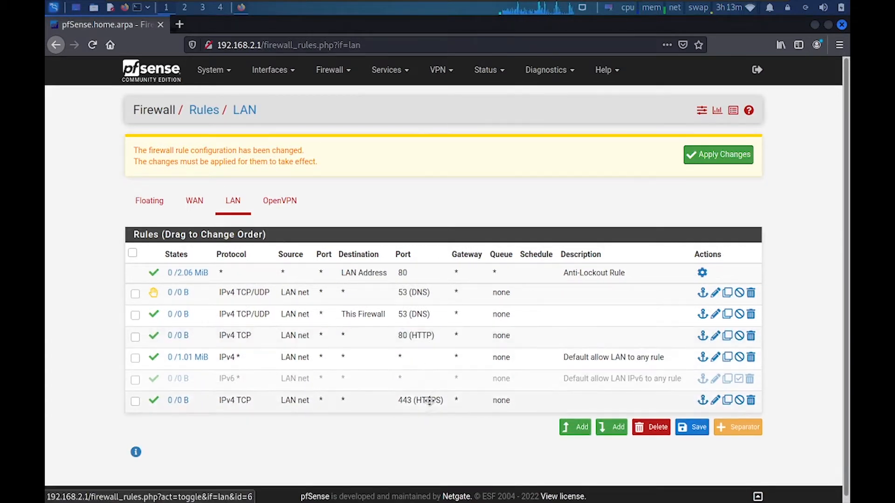
pyautogui.moveTo(425, 399); pyautogui.dragTo(430, 351)
pyautogui.click(693, 427)
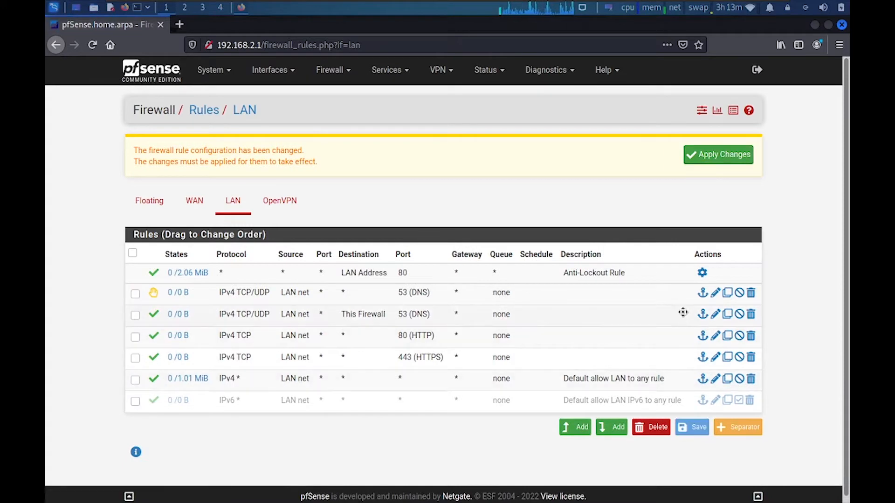
pyautogui.click(705, 161)
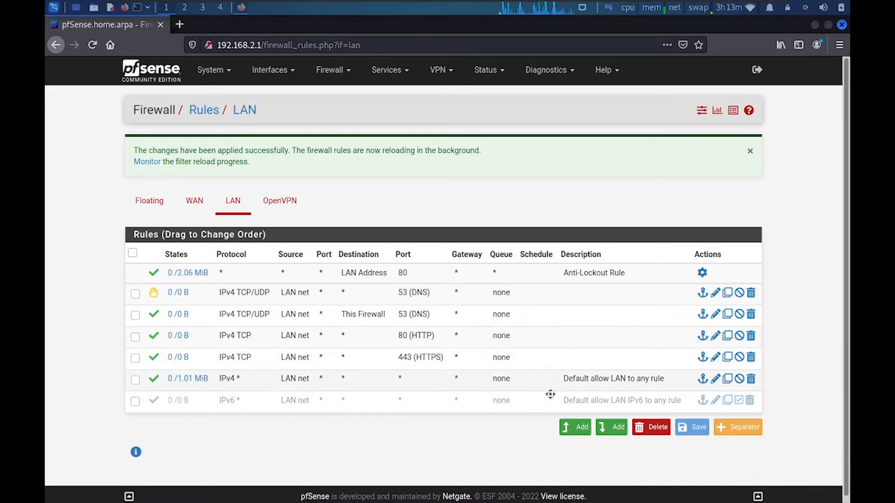
# Start a new UDP rule from LAN net to destination port NTP (123)
pyautogui.click(607, 432)
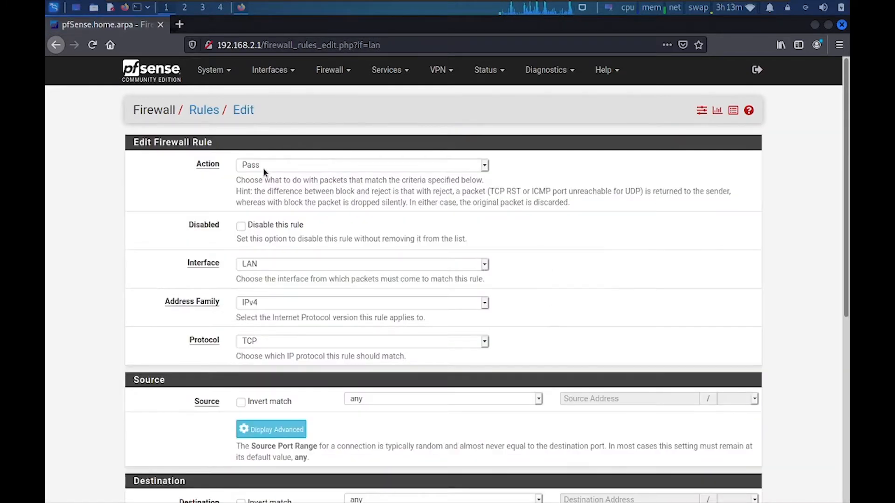
pyautogui.click(256, 344)
pyautogui.click(258, 125)
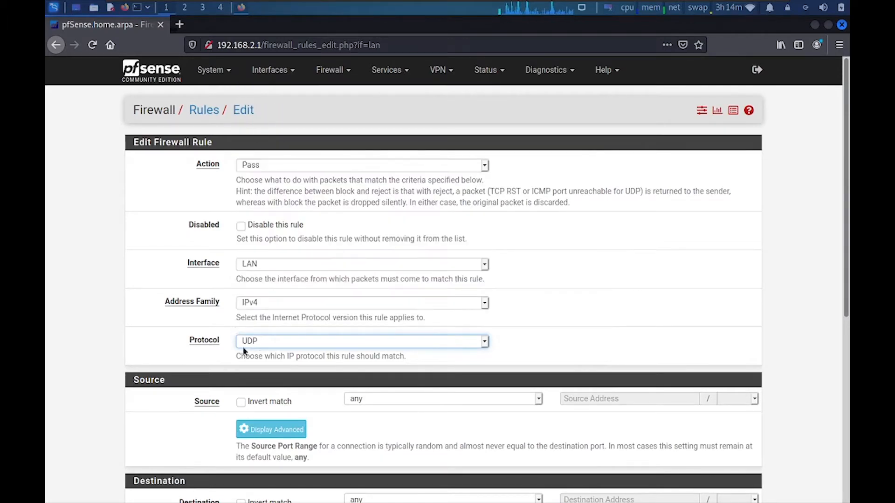
pyautogui.click(391, 396)
pyautogui.click(387, 364)
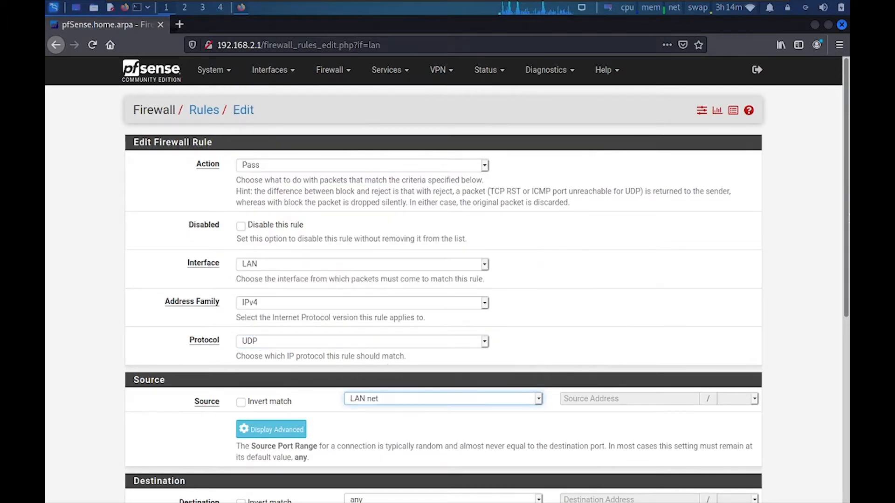
pyautogui.scroll(-3, 387, 365)
pyautogui.scroll(-3, 269, 217)
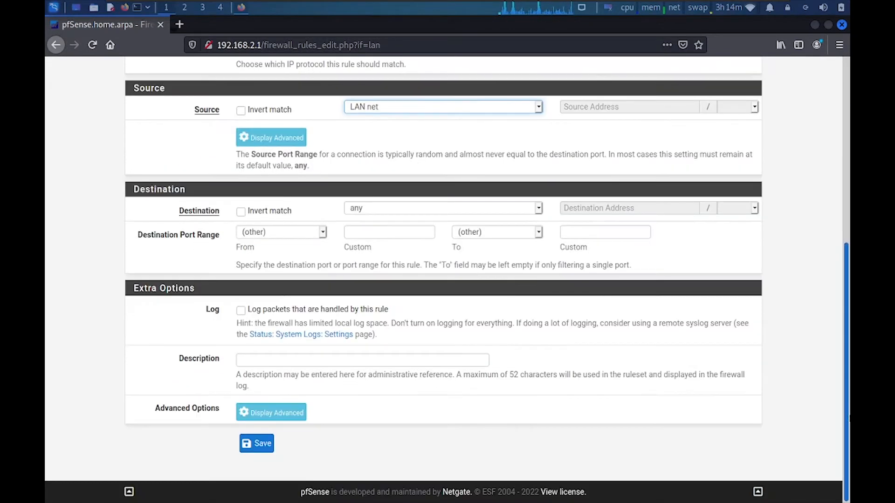
pyautogui.click(323, 232)
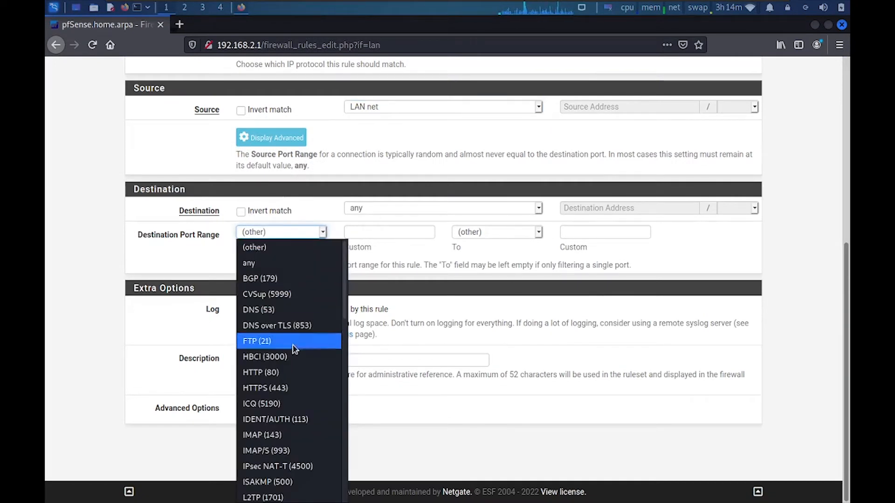
pyautogui.moveTo(345, 295); pyautogui.dragTo(355, 379)
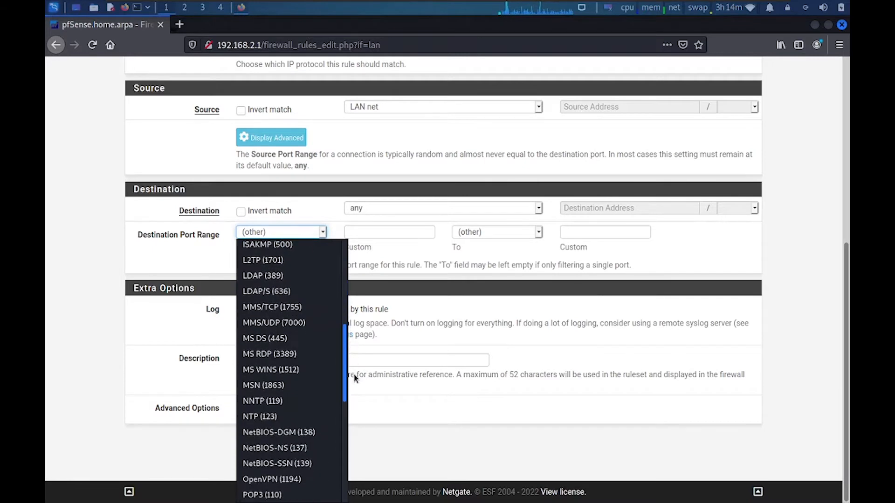
pyautogui.click(294, 418)
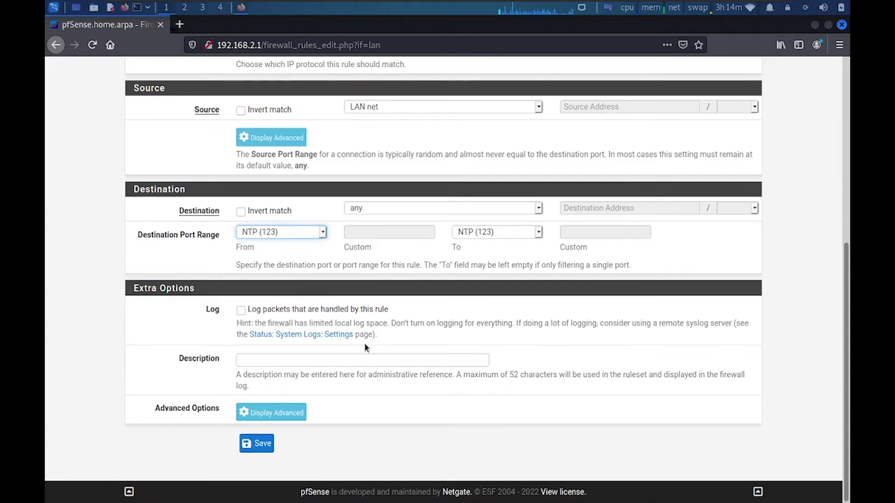
# Describe it 'Allow Time Port', save, and move it above the default allow rule
pyautogui.click(327, 359)
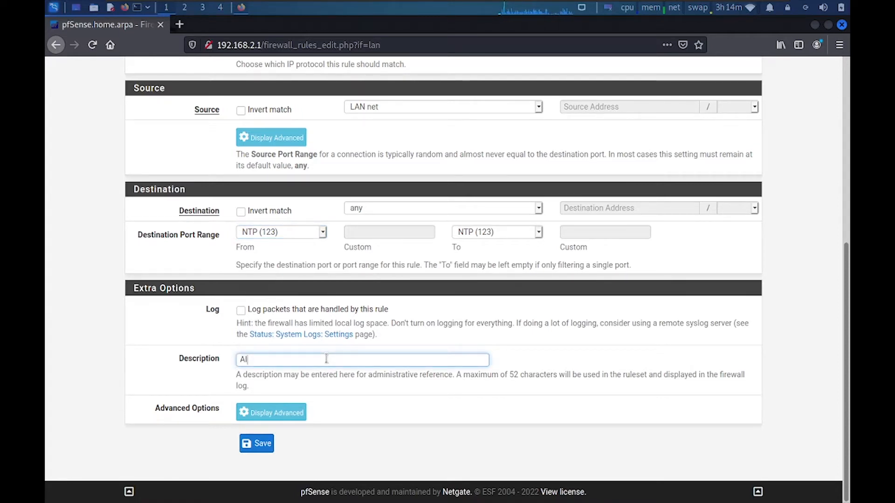
pyautogui.write('Allow Time Port')
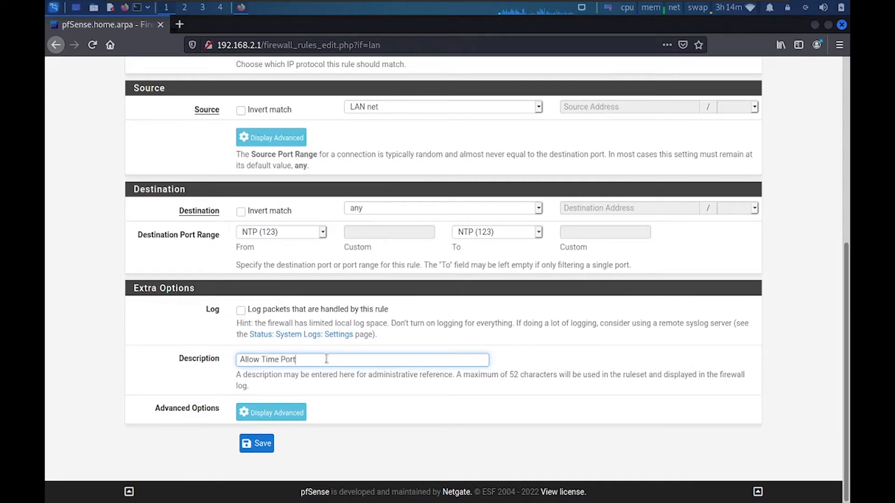
pyautogui.click(256, 443)
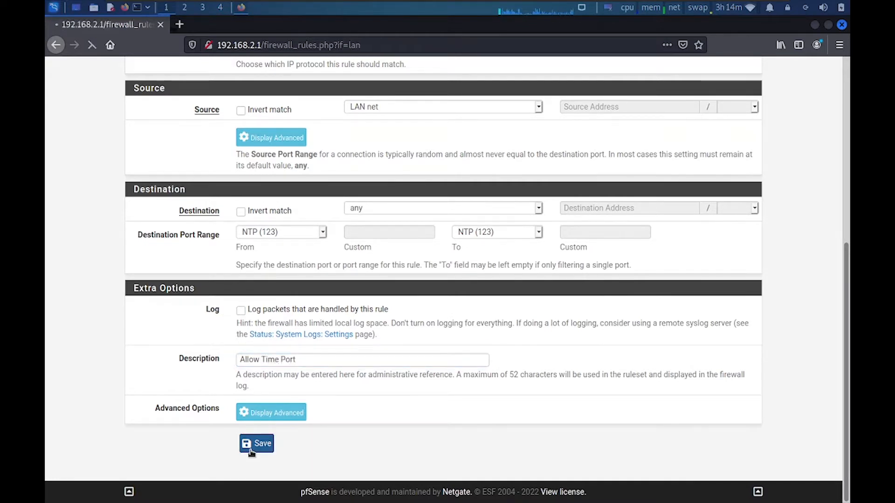
pyautogui.moveTo(417, 421); pyautogui.dragTo(415, 379)
pyautogui.click(699, 450)
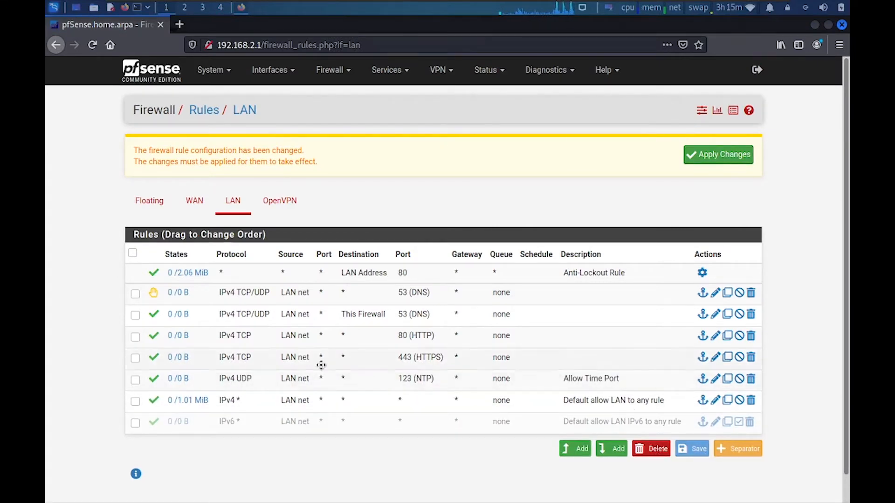
# Describe the any-destination DNS rule as 'Allow DNS Port' and save it
pyautogui.doubleClick(370, 295)
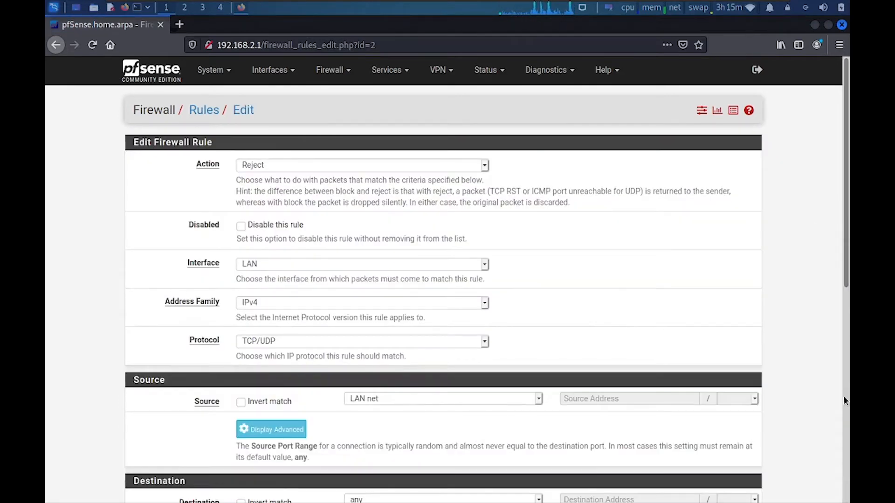
pyautogui.click(846, 404)
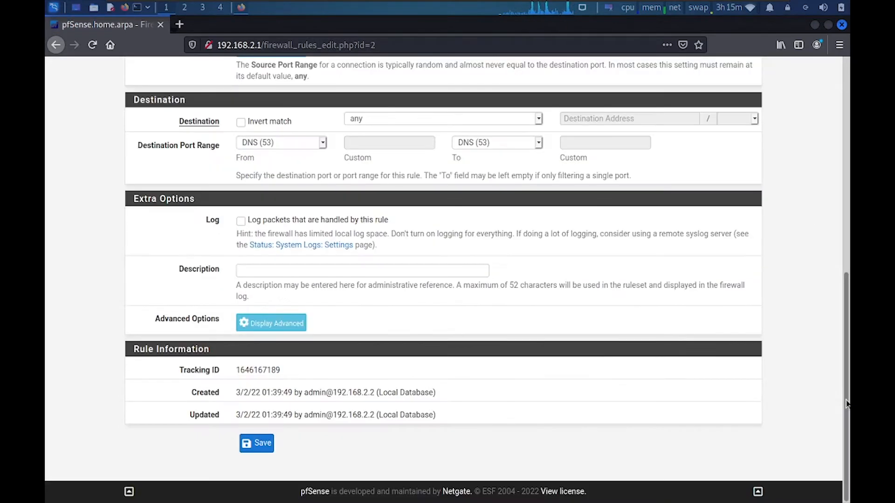
pyautogui.click(275, 271)
pyautogui.write('Allow')
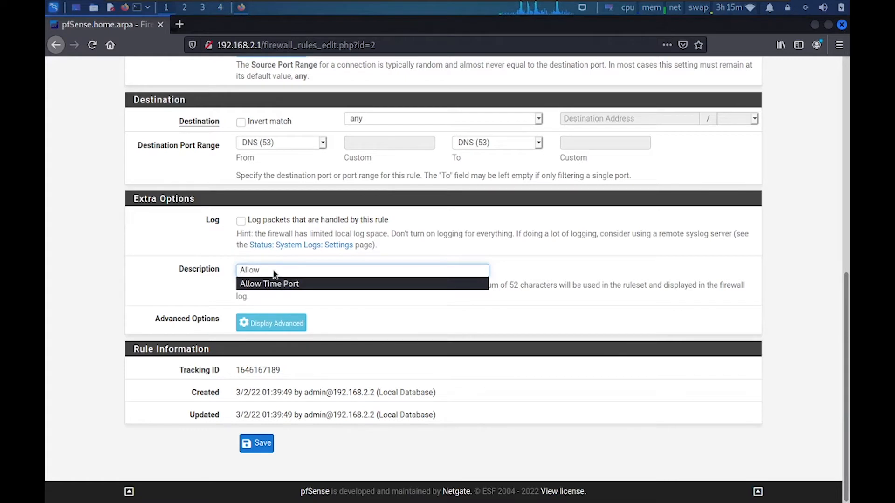
pyautogui.write(' DNS')
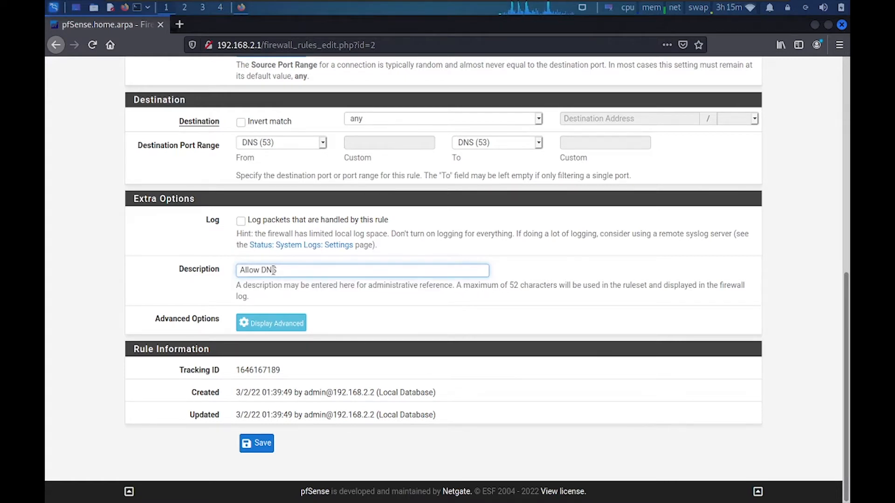
pyautogui.write(' Port')
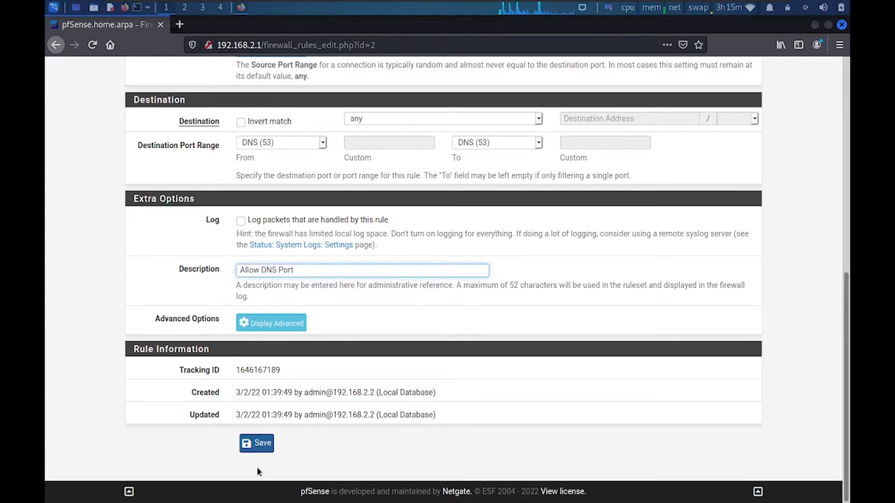
pyautogui.click(256, 444)
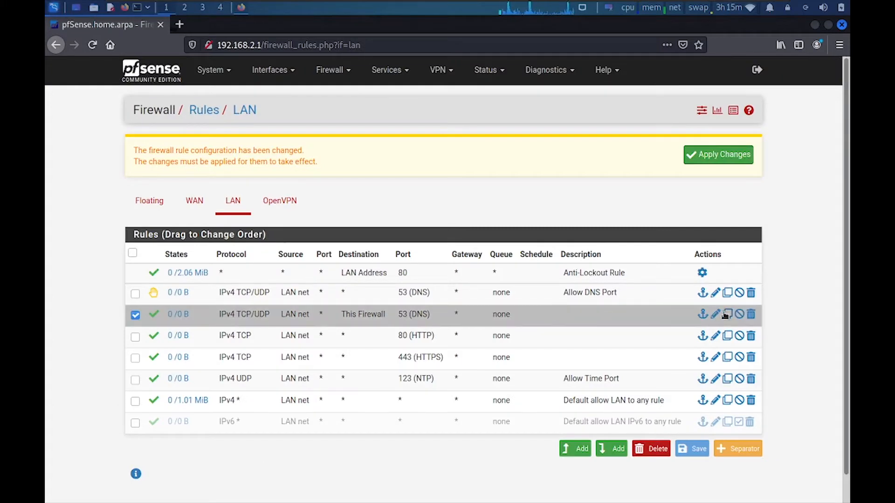
# Describe the This Firewall DNS rule as 'Block DNS Port Outsite' and save it
pyautogui.click(715, 314)
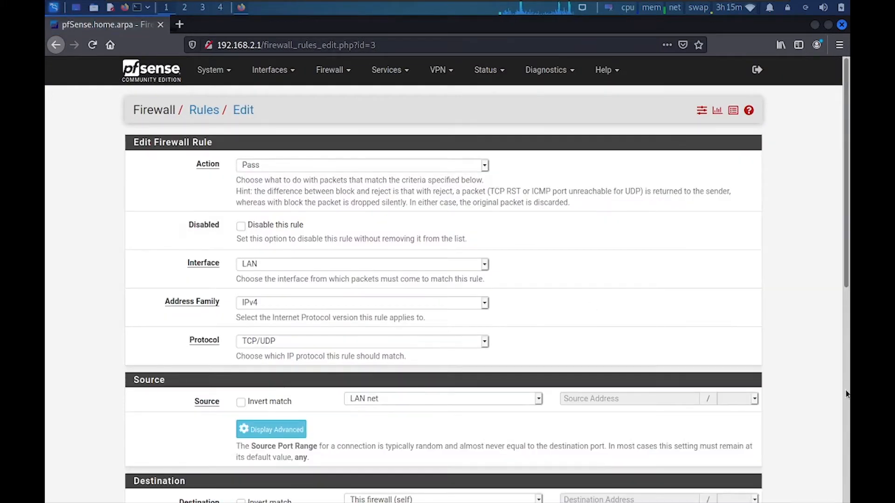
pyautogui.scroll(-5, 847, 394)
pyautogui.click(322, 272)
pyautogui.write('A')
pyautogui.press('BackSpace')
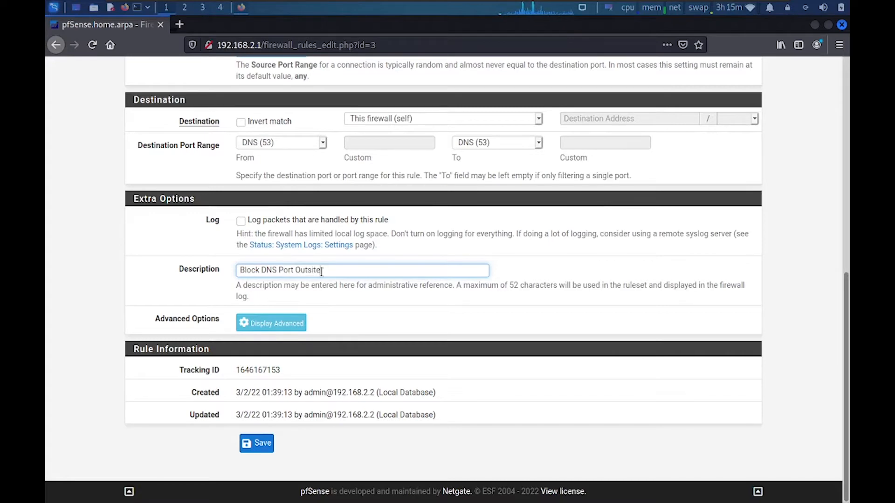
pyautogui.click(268, 441)
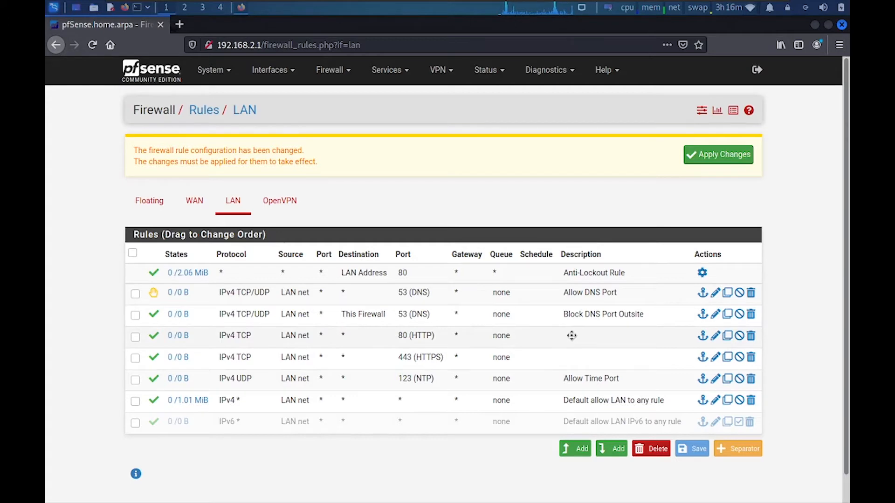
pyautogui.click(696, 334)
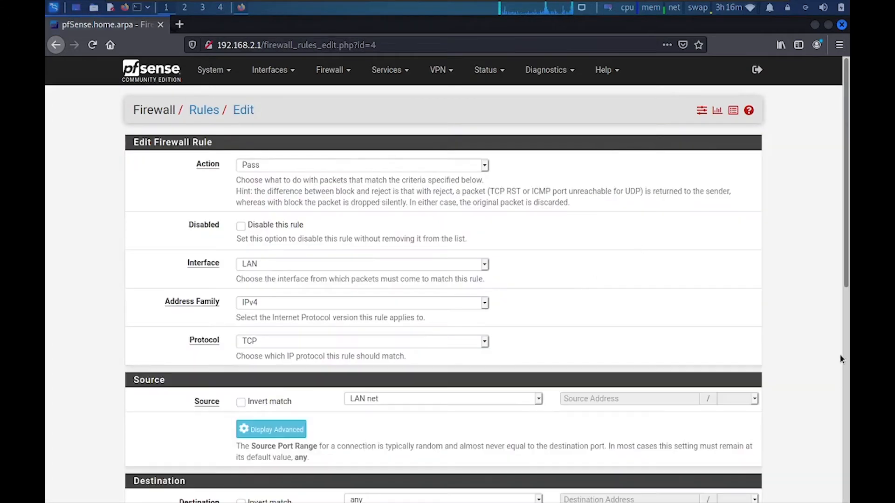
# Describe the 80 (HTTP) rule as 'Allow HTTP Port' and save it
pyautogui.scroll(-10, 360, 371)
pyautogui.click(312, 271)
pyautogui.write('Alo')
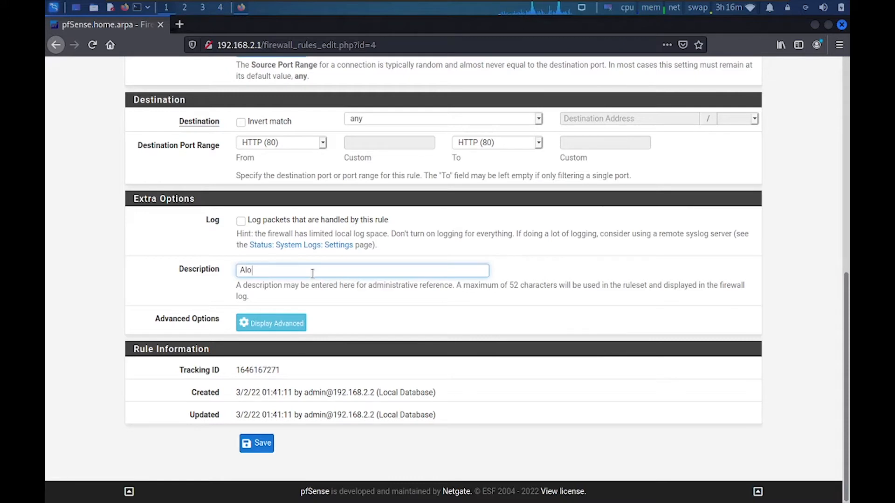
pyautogui.press('BackSpace')
pyautogui.write('low HTTP Port')
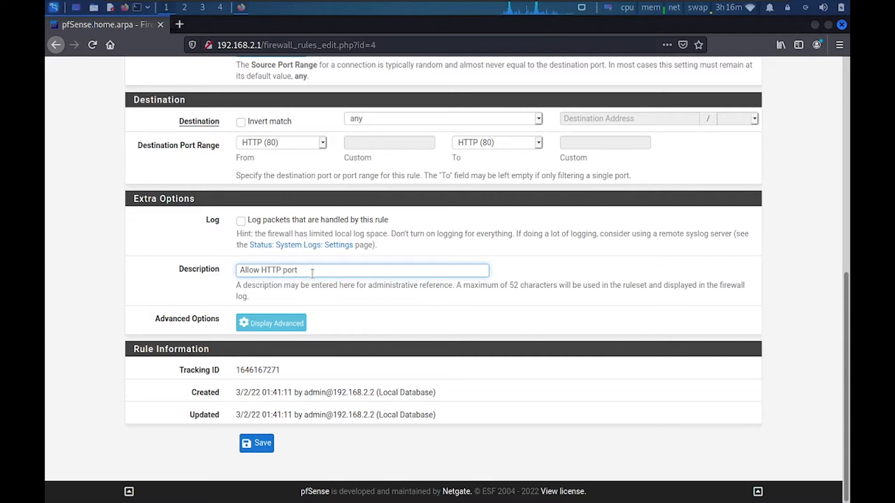
pyautogui.click(256, 443)
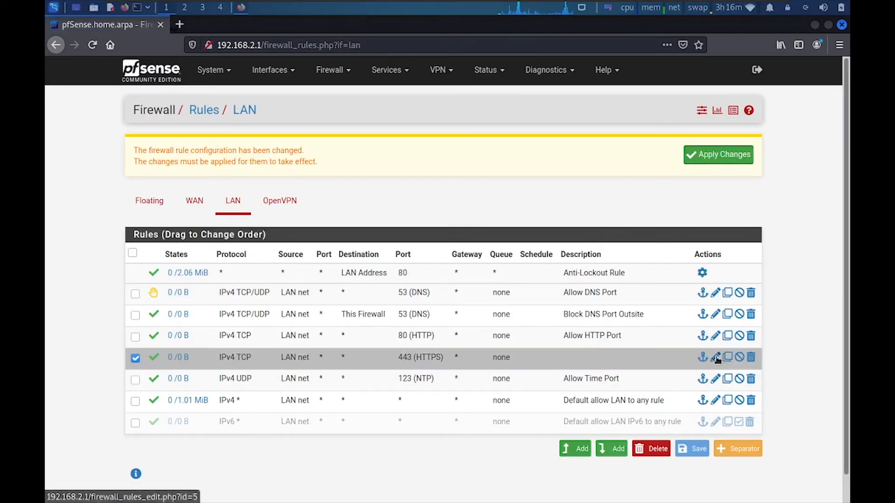
# Describe the 443 (HTTPS) rule as 'Allow HTTPS Port' and save it
pyautogui.click(715, 358)
pyautogui.scroll(-8, 843, 415)
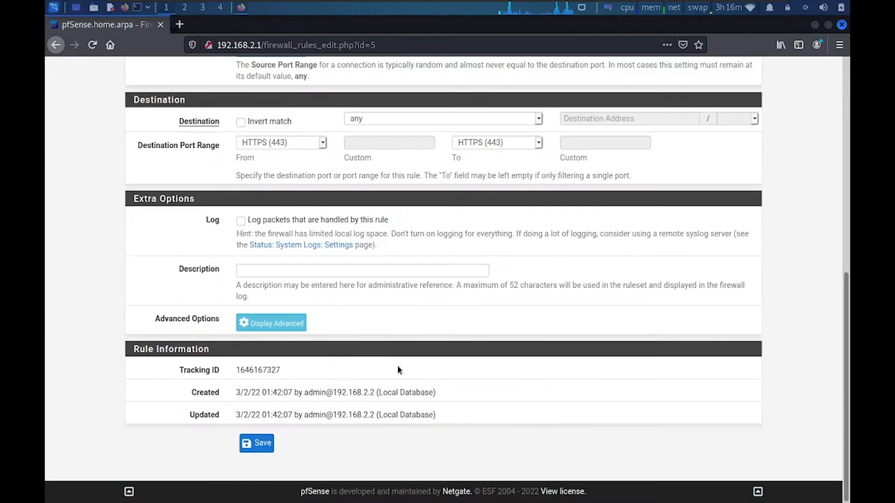
pyautogui.click(352, 270)
pyautogui.write('Alo')
pyautogui.press('BackSpace')
pyautogui.write('l')
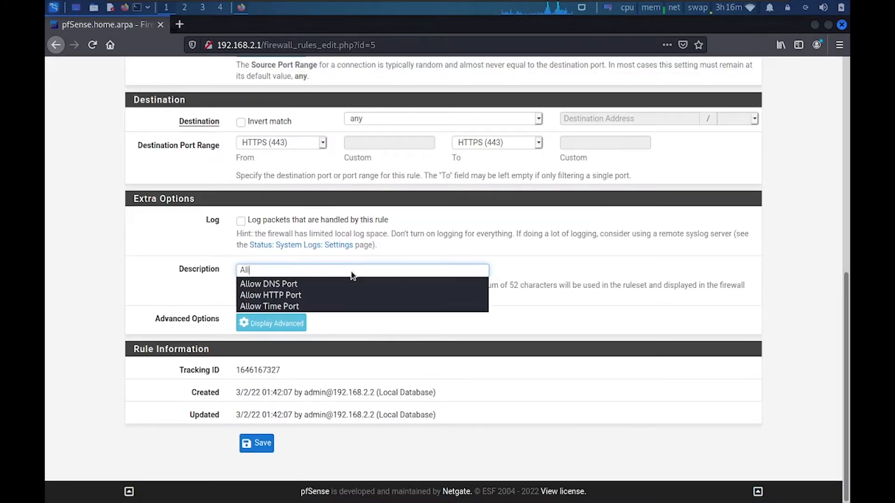
pyautogui.write('ow HTTPS Port')
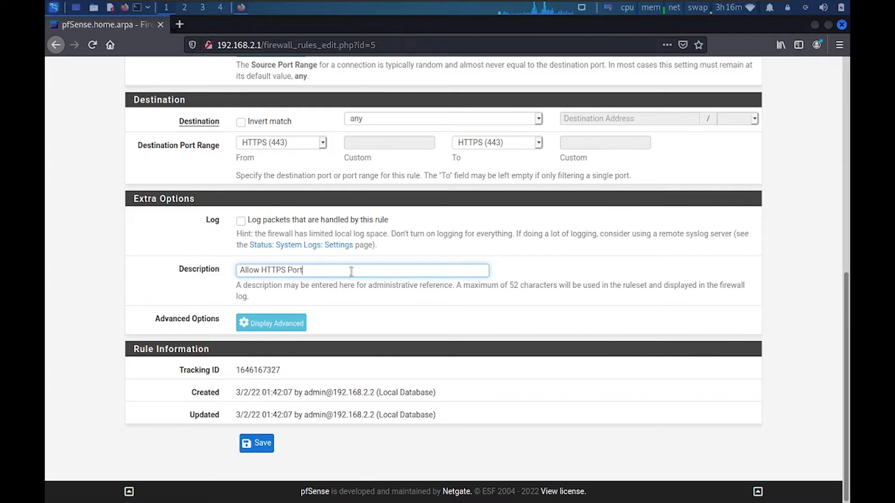
pyautogui.click(251, 444)
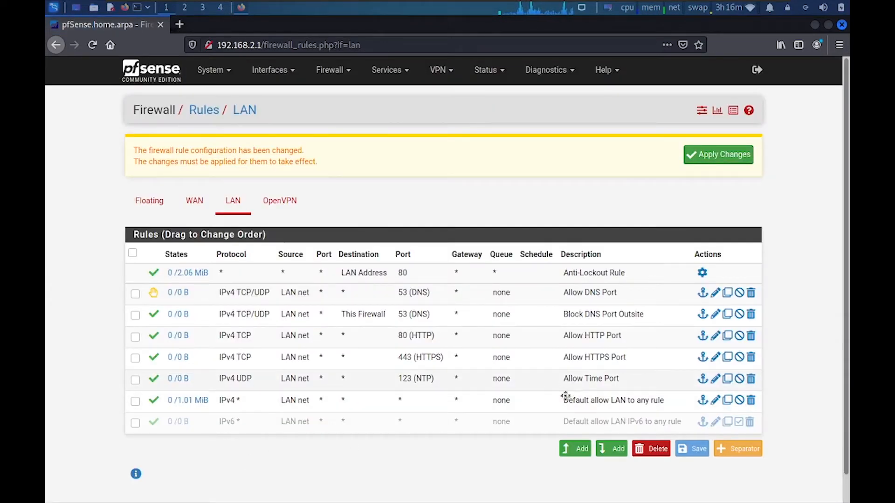
pyautogui.click(606, 448)
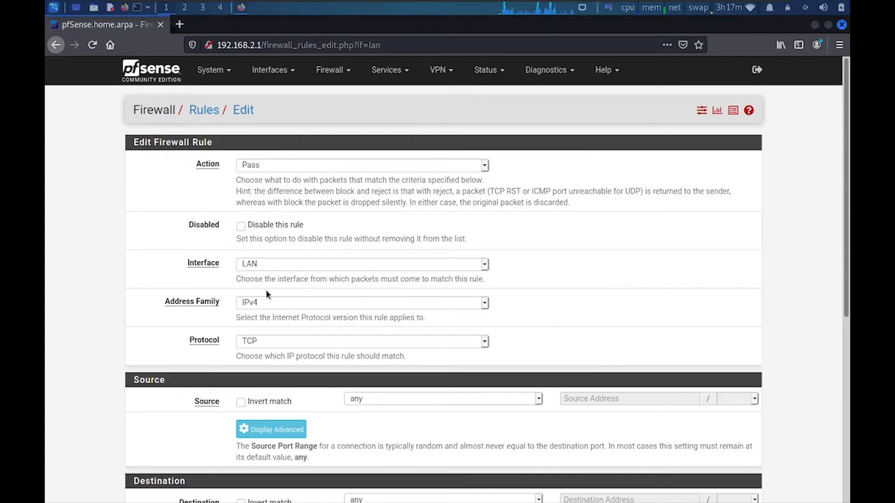
# Create a UDP rule from LAN net to destination port STUN (3478)
pyautogui.click(280, 341)
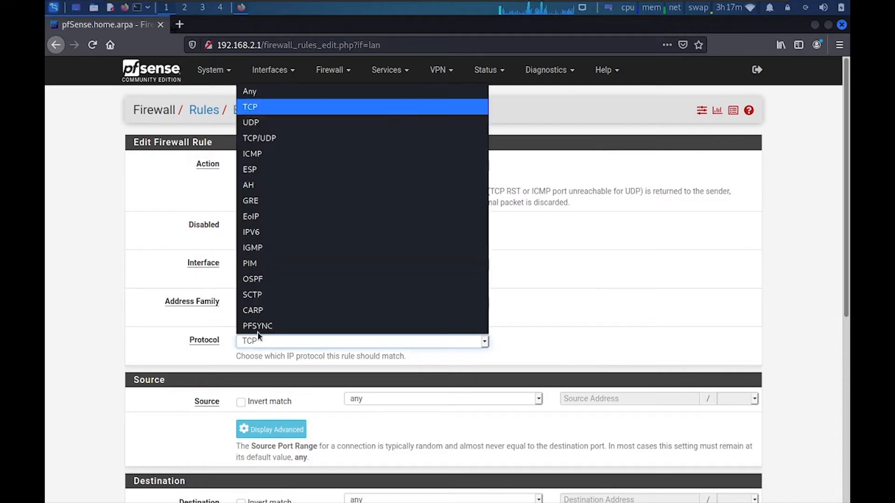
pyautogui.click(261, 122)
pyautogui.click(391, 399)
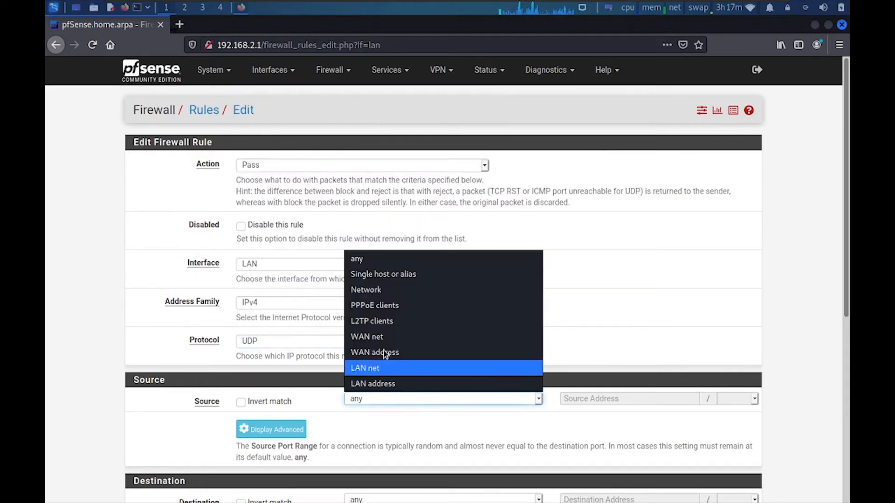
pyautogui.click(386, 363)
pyautogui.scroll(-5, 386, 364)
pyautogui.scroll(-3, 428, 339)
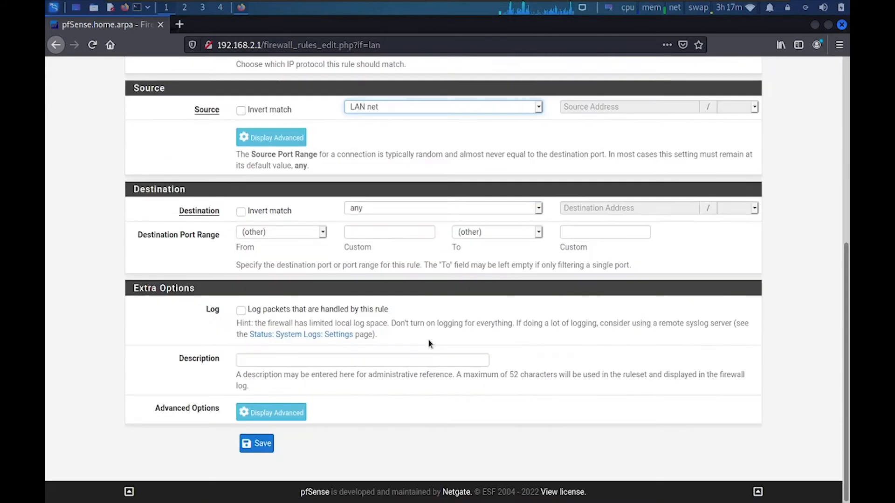
pyautogui.click(281, 232)
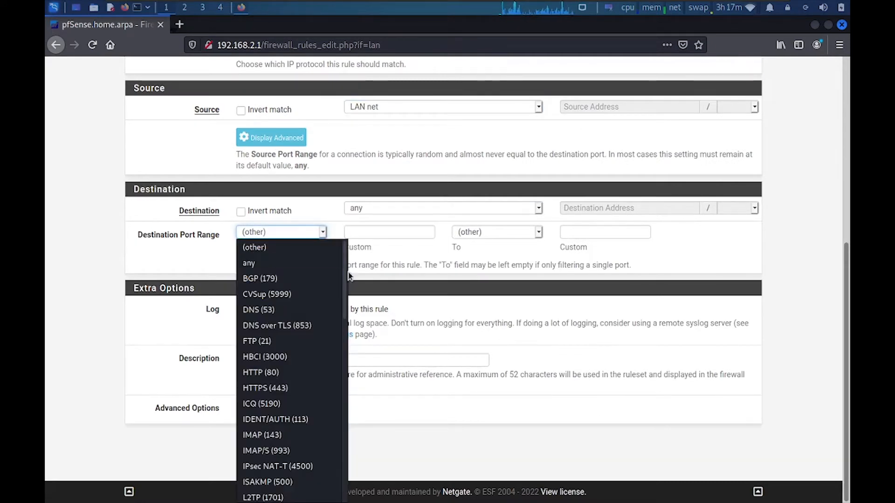
pyautogui.moveTo(346, 272); pyautogui.dragTo(360, 435)
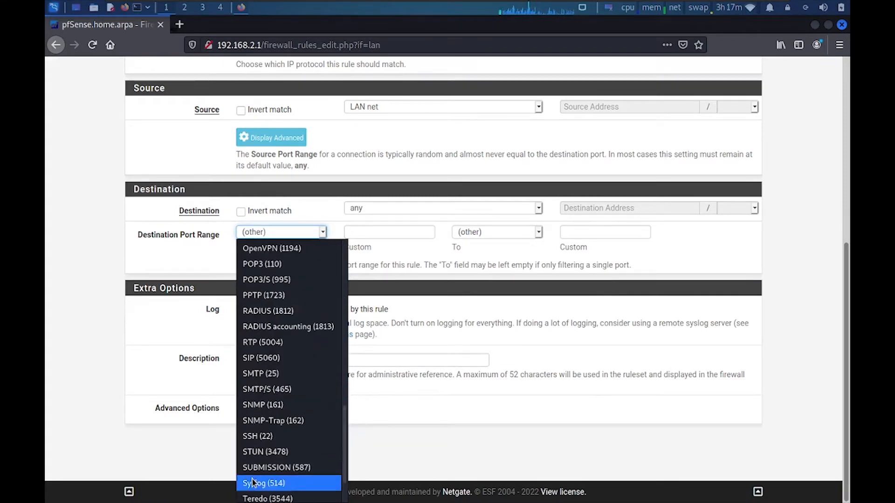
pyautogui.click(264, 452)
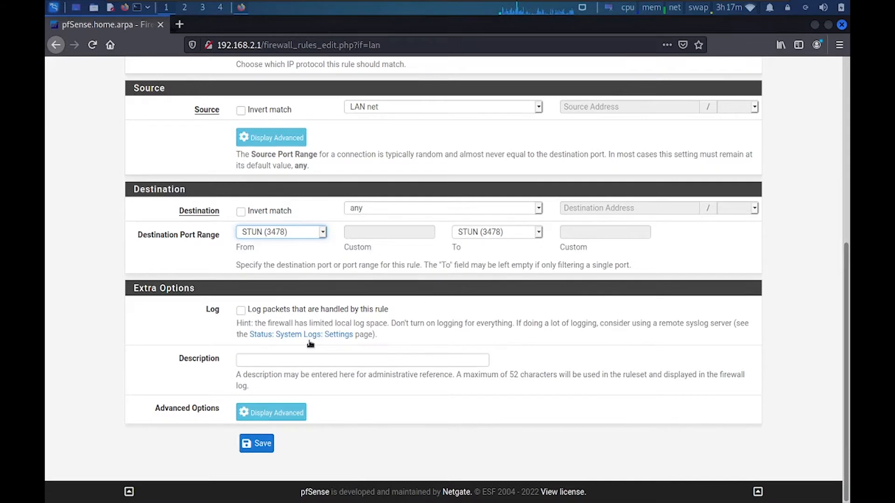
# Describe the rule 'Allow Audio and Video Port' and save it
pyautogui.click(273, 360)
pyautogui.write('Allo')
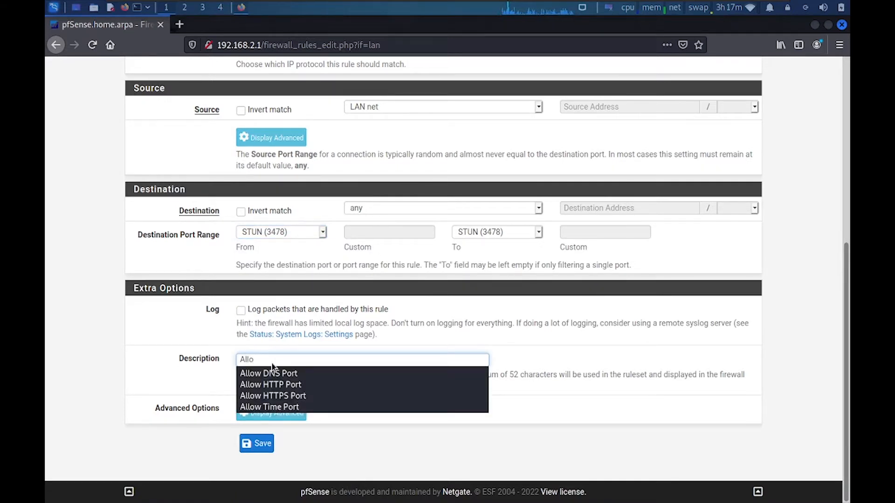
pyautogui.write('w Adjo')
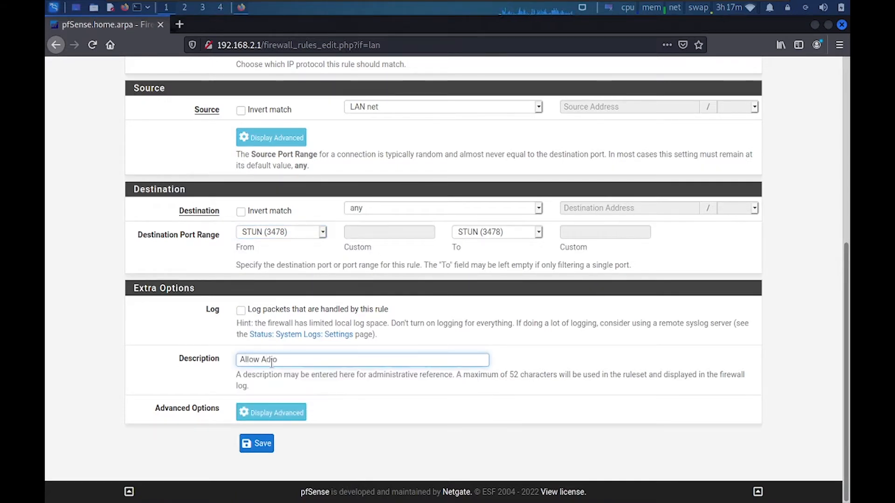
pyautogui.press('BackSpace')
pyautogui.press('BackSpace')
pyautogui.press('BackSpace')
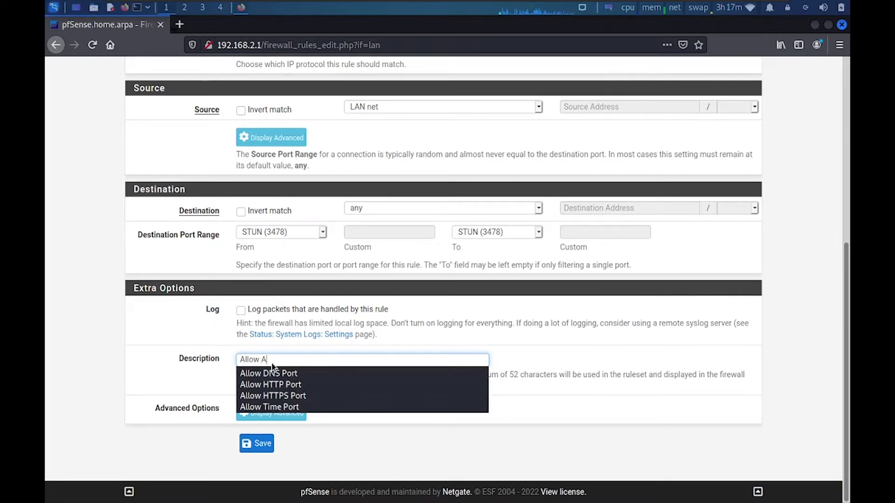
pyautogui.write('udio and Video Port')
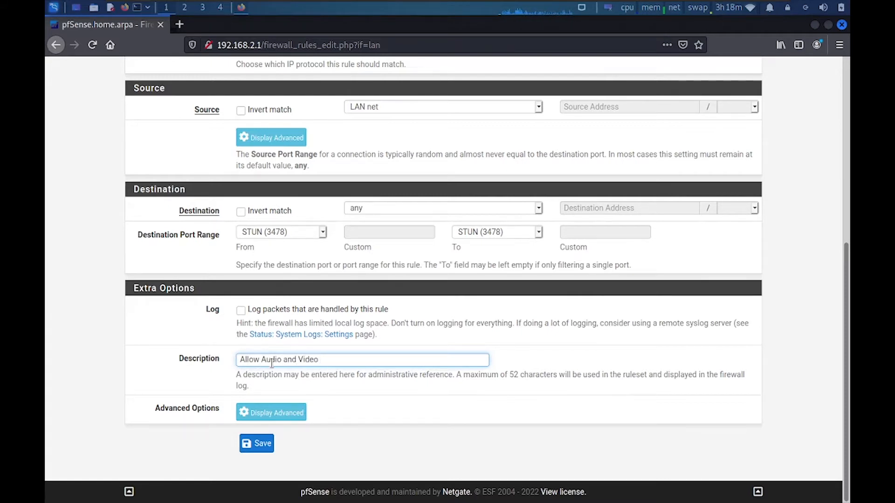
pyautogui.click(261, 443)
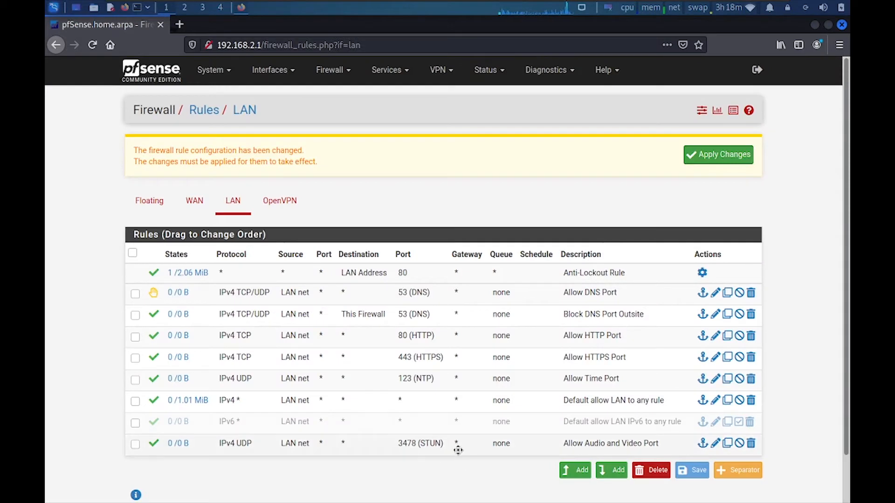
# Move it above the Default allow LAN to any rule and save the new order
pyautogui.scroll(-1, 480, 434)
pyautogui.moveTo(458, 450); pyautogui.dragTo(504, 423)
pyautogui.moveTo(554, 409); pyautogui.dragTo(541, 376)
pyautogui.click(692, 448)
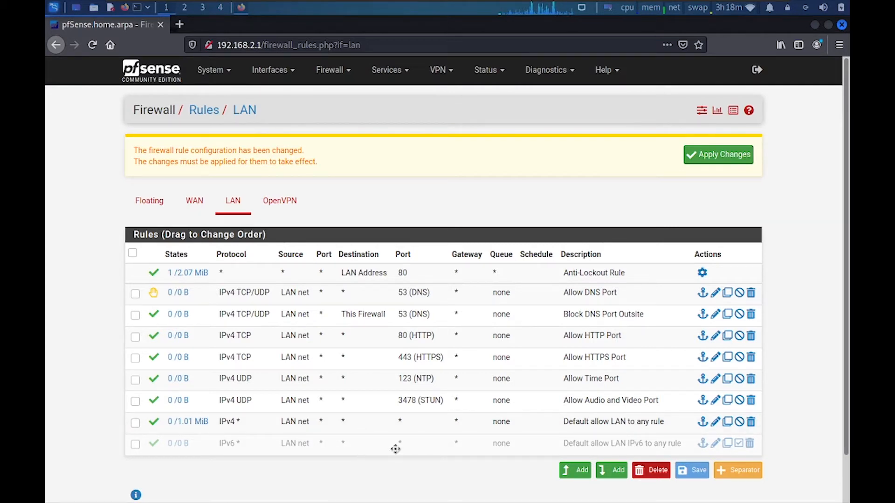
pyautogui.click(606, 476)
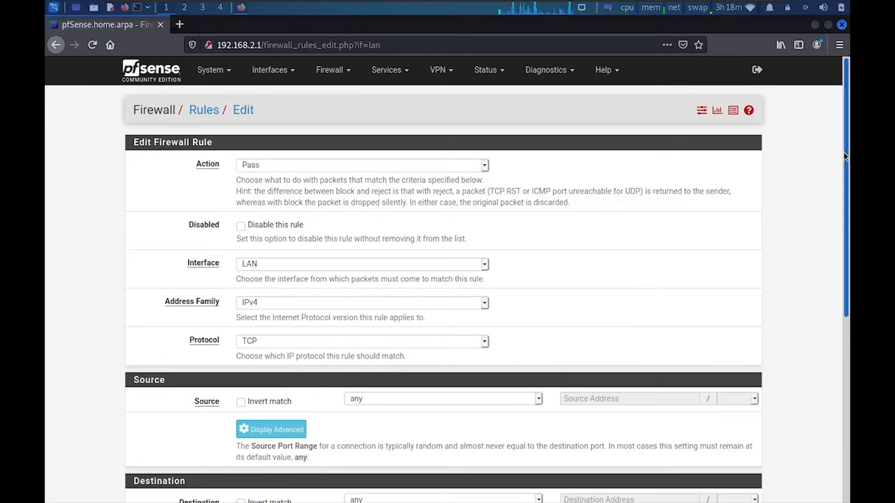
# Create a reject rule for any protocol from LAN net, described 'Block Any Port', and save it
pyautogui.moveTo(844, 179); pyautogui.dragTo(848, 126)
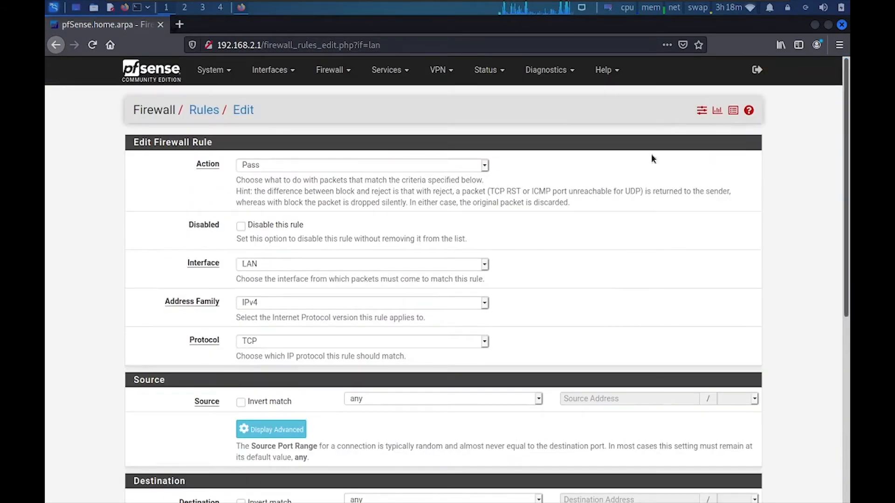
pyautogui.click(248, 164)
pyautogui.click(252, 209)
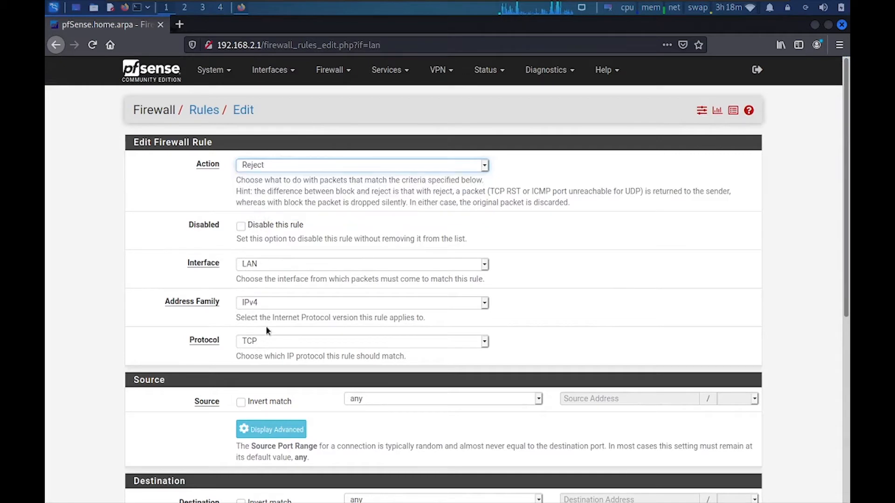
pyautogui.click(267, 342)
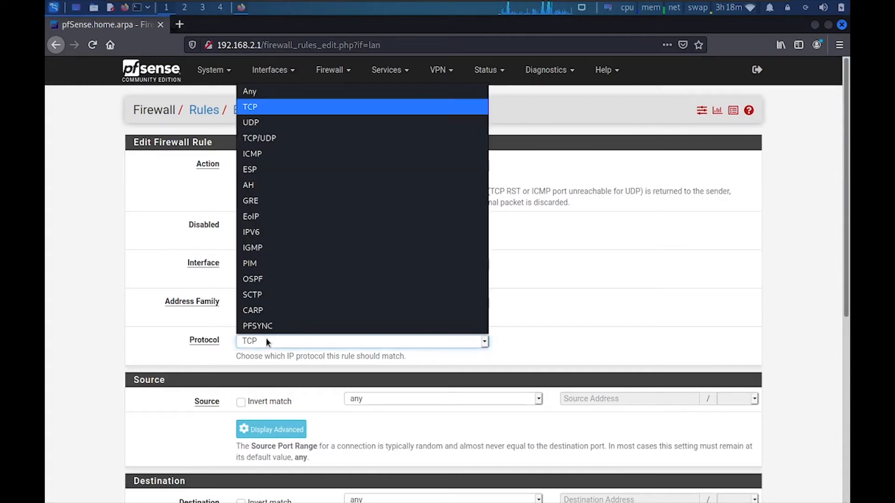
pyautogui.click(258, 95)
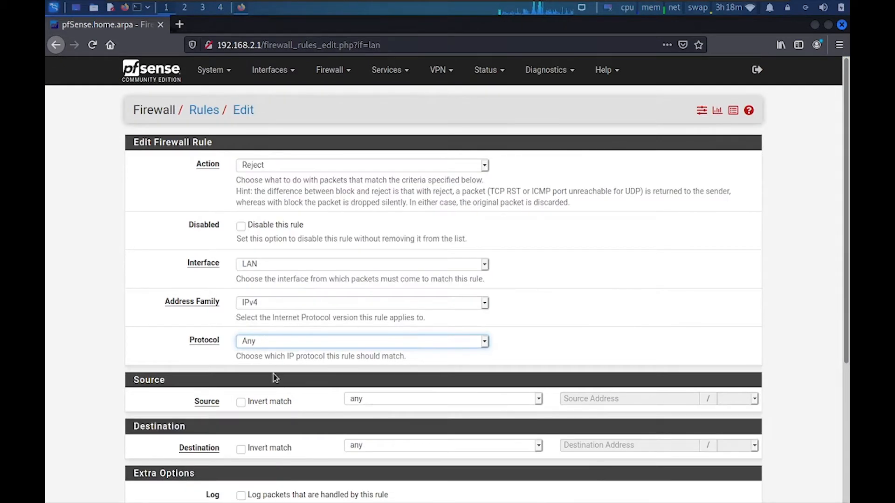
pyautogui.click(380, 400)
pyautogui.click(410, 367)
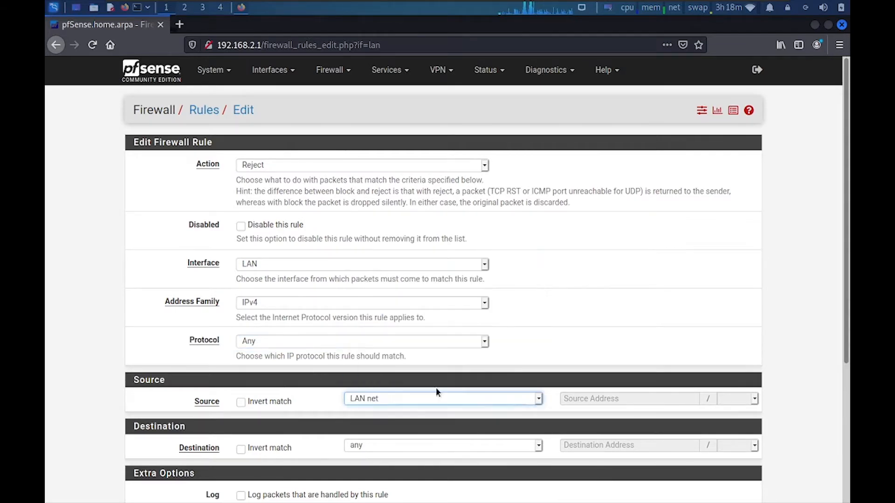
pyautogui.moveTo(843, 233); pyautogui.dragTo(839, 397)
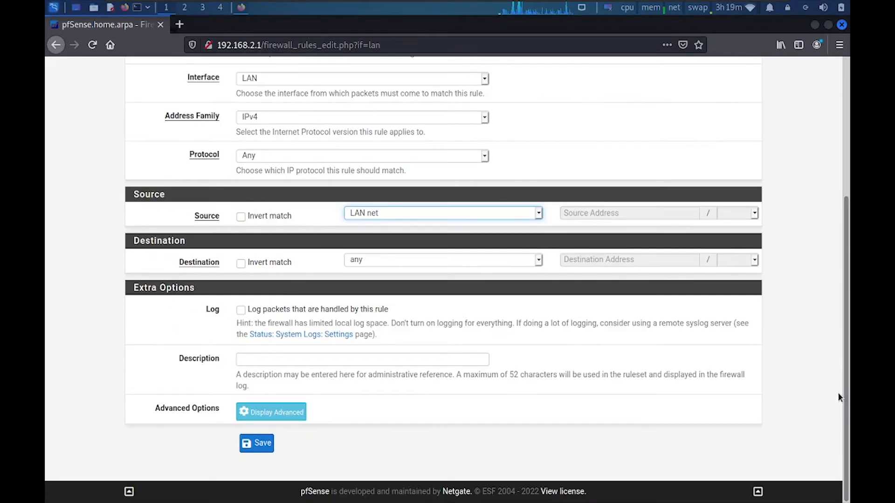
pyautogui.click(320, 360)
pyautogui.write('B')
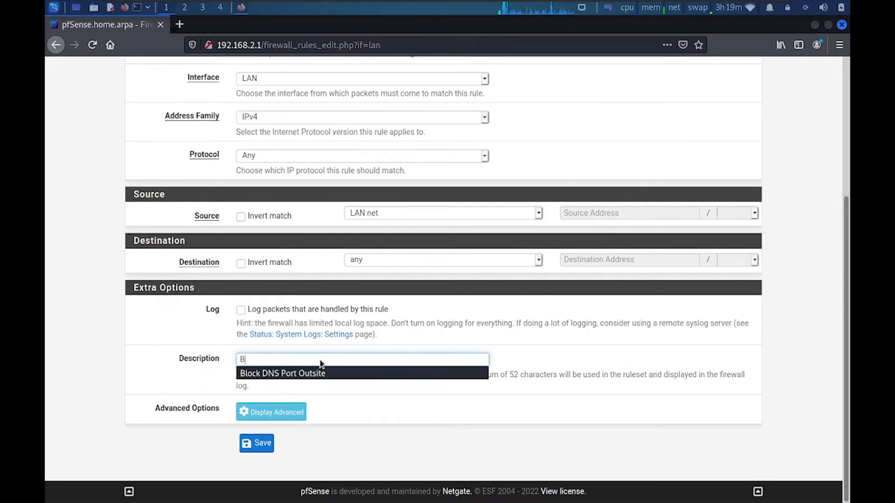
pyautogui.write('lock Any Port')
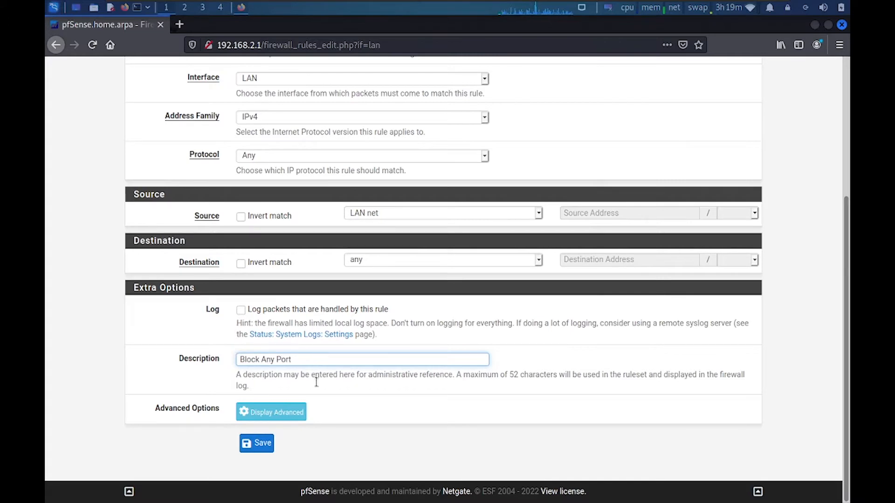
pyautogui.click(256, 443)
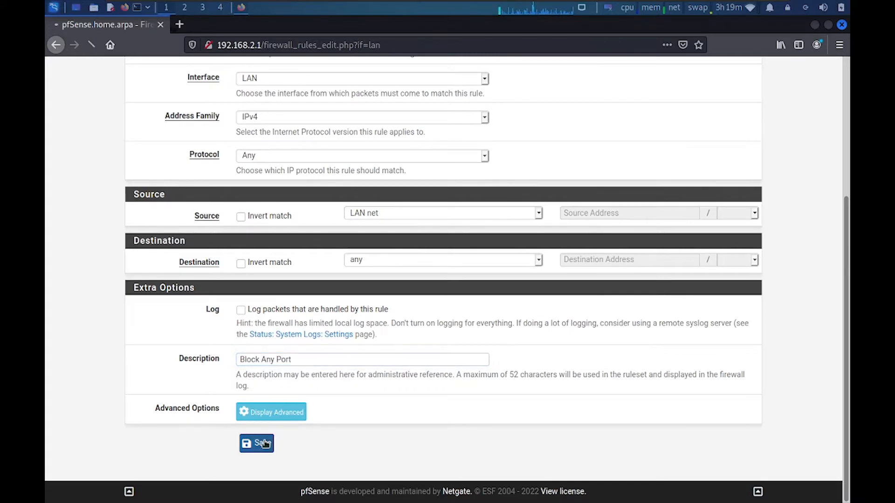
pyautogui.moveTo(843, 296); pyautogui.dragTo(849, 448)
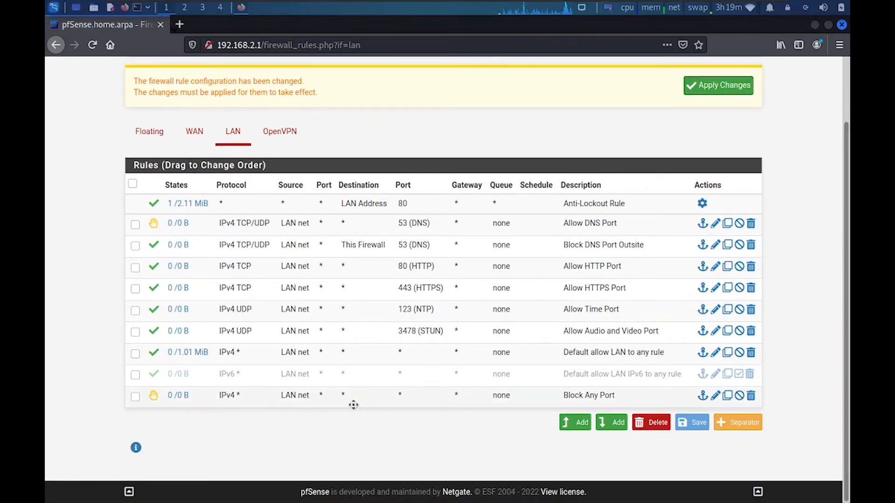
# Move Block Any Port above Default allow LAN, save the order, and disable the default allow rule
pyautogui.moveTo(355, 402); pyautogui.dragTo(357, 356)
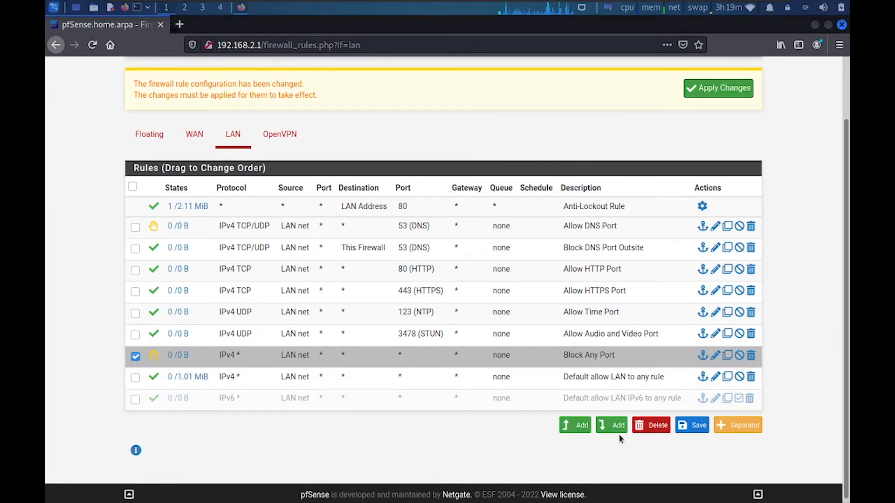
pyautogui.click(692, 425)
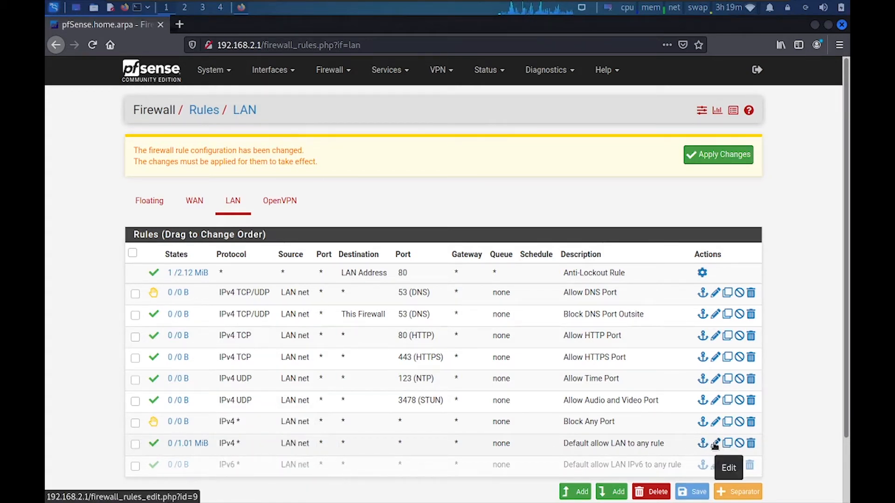
pyautogui.click(739, 445)
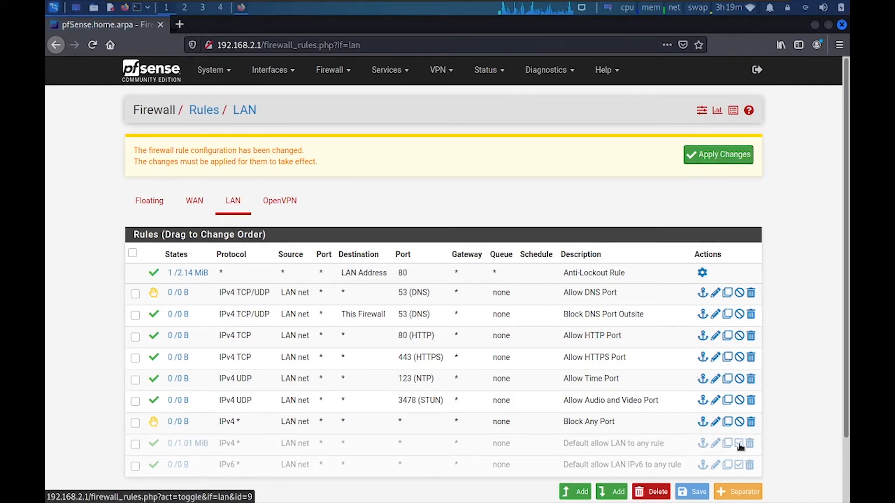
pyautogui.click(739, 444)
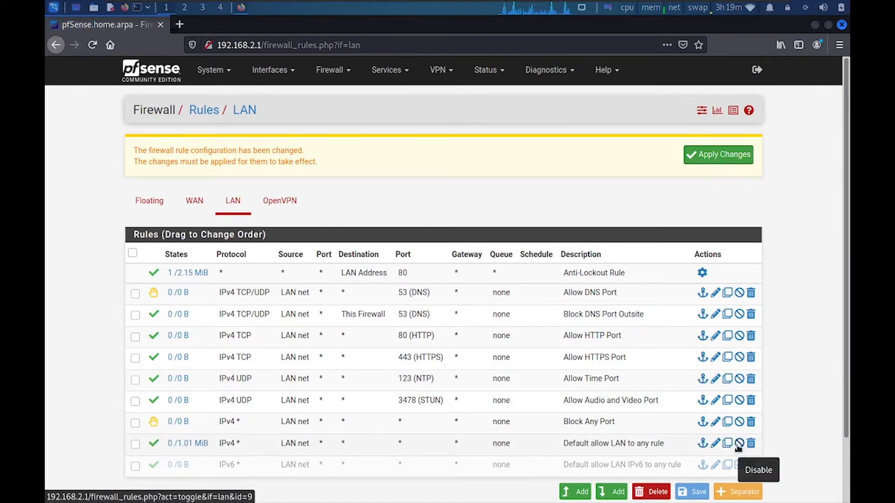
pyautogui.click(739, 445)
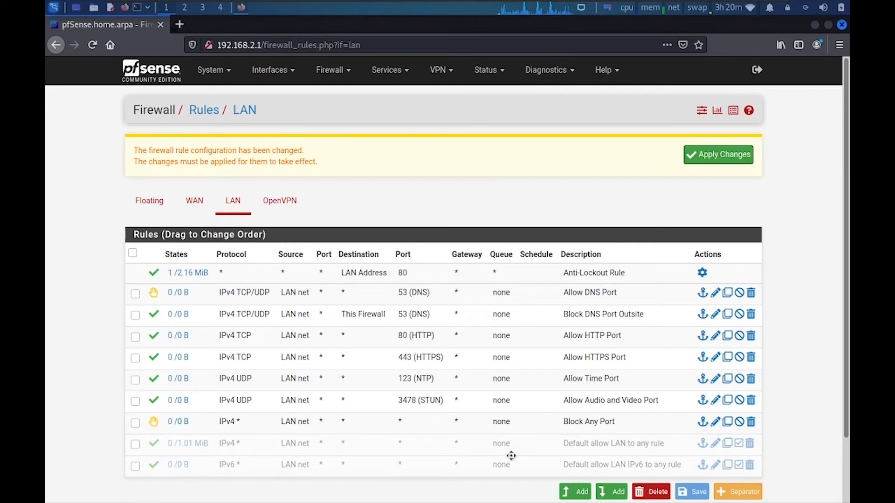
# Apply the firewall rule changes and start editing the web configurator TCP port in Admin Access
pyautogui.click(699, 157)
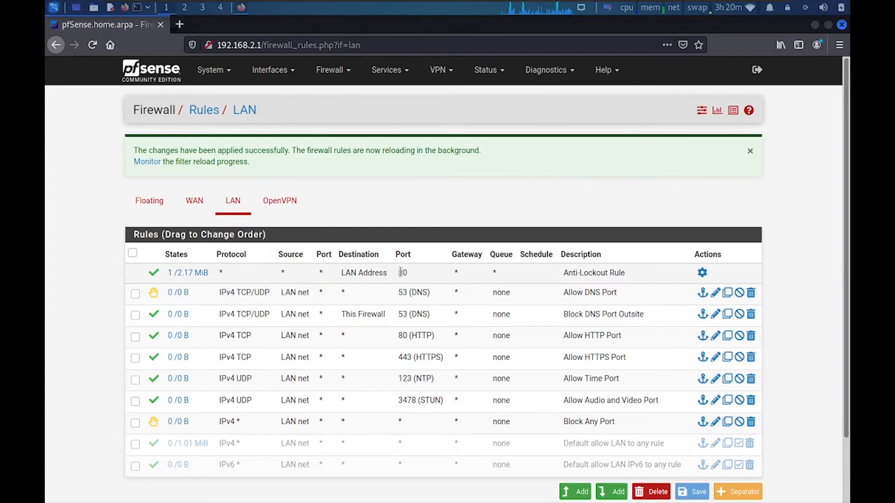
pyautogui.click(703, 273)
pyautogui.click(261, 230)
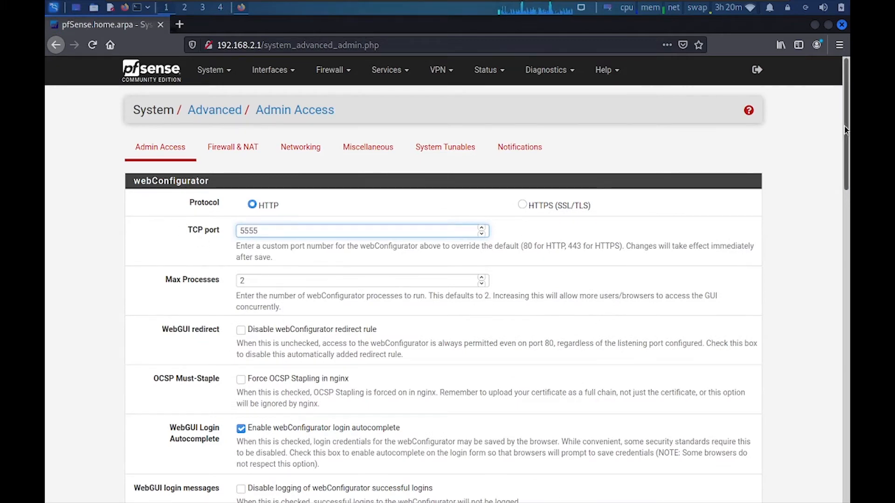
# After the port change to 5555, reload the router interface at 192.168.2.1:5555
pyautogui.moveTo(846, 123); pyautogui.dragTo(846, 436)
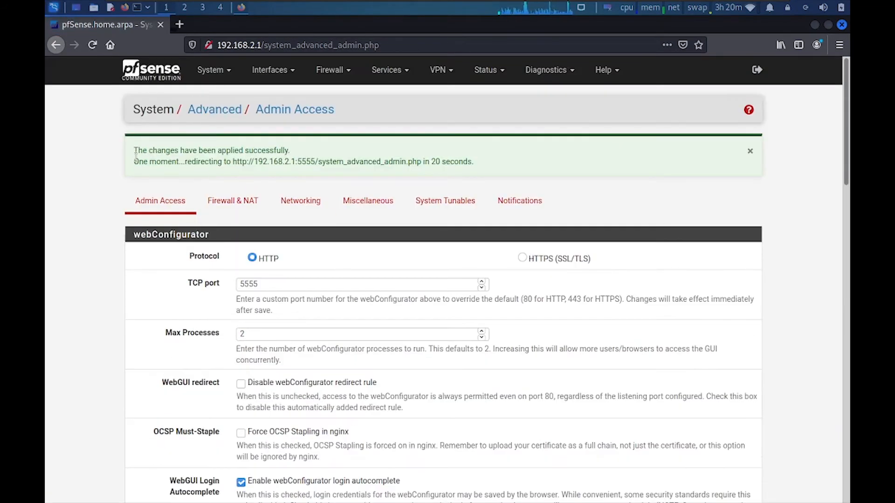
pyautogui.moveTo(135, 150); pyautogui.dragTo(474, 162)
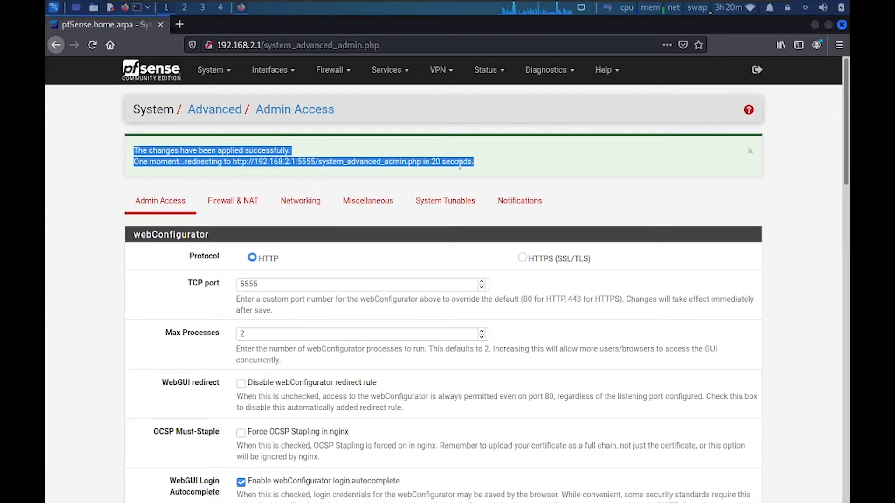
pyautogui.moveTo(263, 46); pyautogui.dragTo(485, 48)
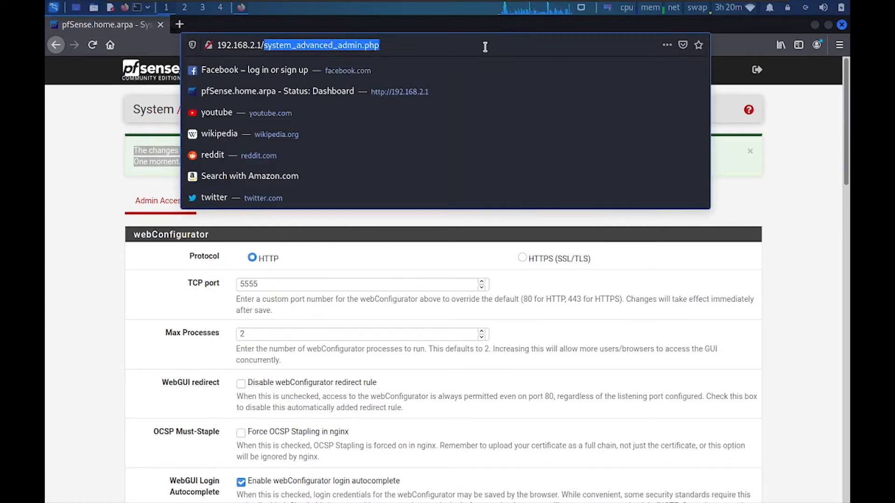
pyautogui.press('BackSpace')
pyautogui.press('BackSpace')
pyautogui.write(':5555/')
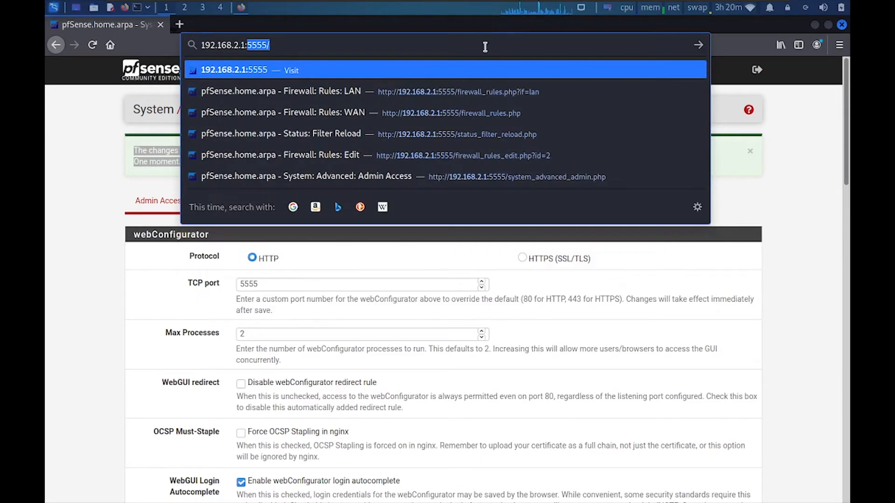
pyautogui.press('Return')
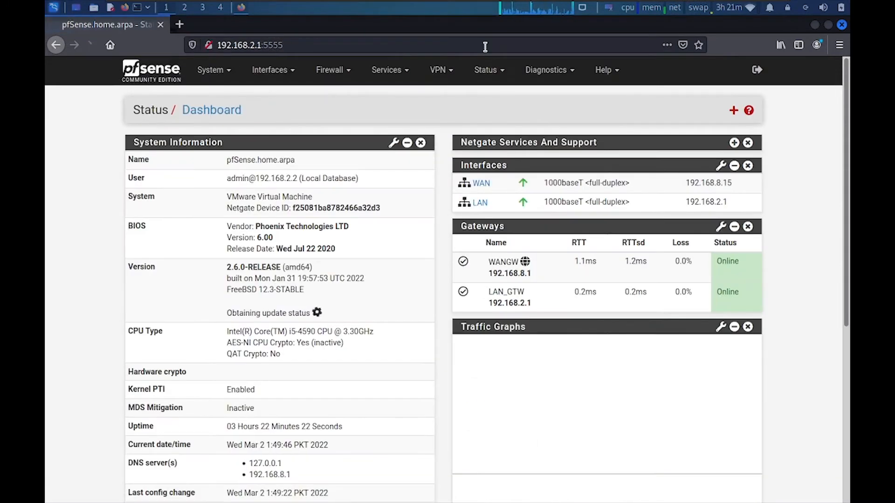
# Confirm the LAN Anti-Lockout Rule now uses port 5555, then close the browser
pyautogui.click(332, 70)
pyautogui.click(334, 131)
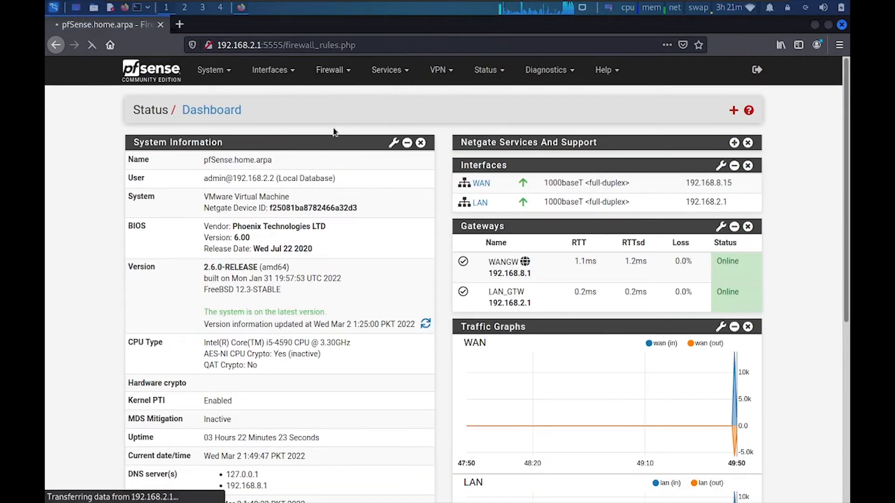
pyautogui.click(233, 147)
pyautogui.doubleClick(394, 219)
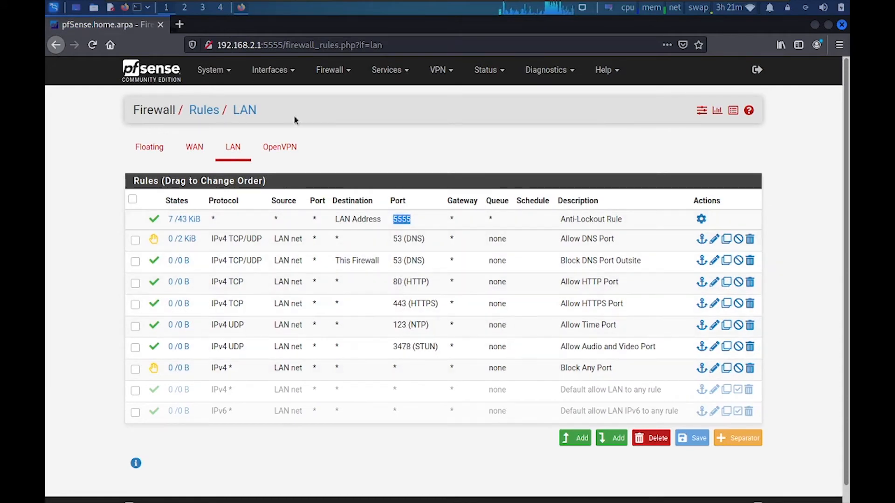
pyautogui.click(161, 25)
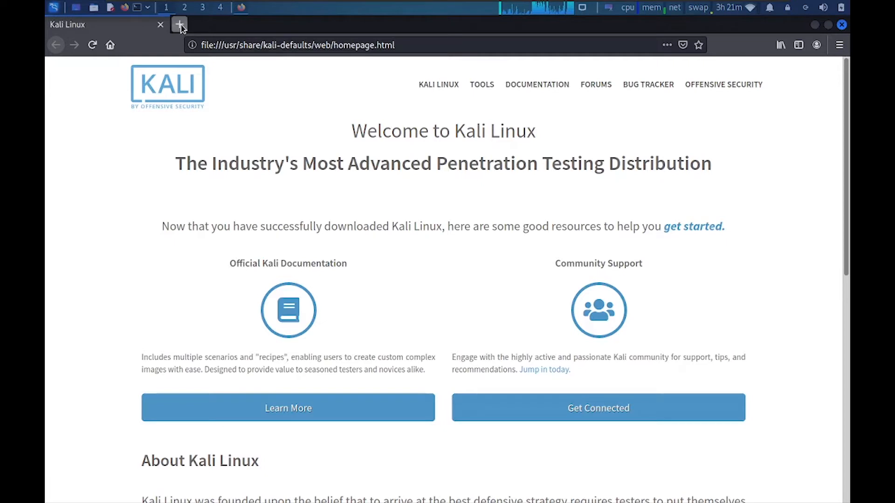
# Relaunch the browser, load 192.168.2.1:5555 and sign in with the admin credentials
pyautogui.click(181, 25)
pyautogui.click(160, 26)
pyautogui.click(221, 45)
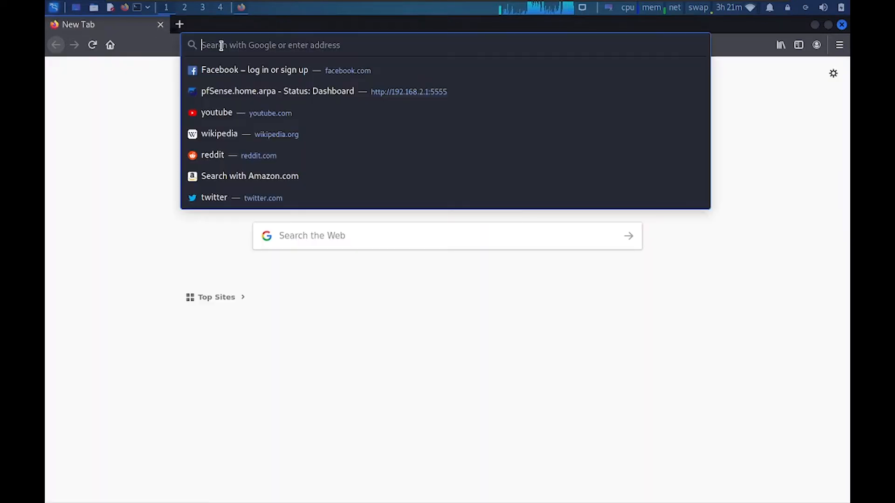
pyautogui.write('192.168.2.1:5555/')
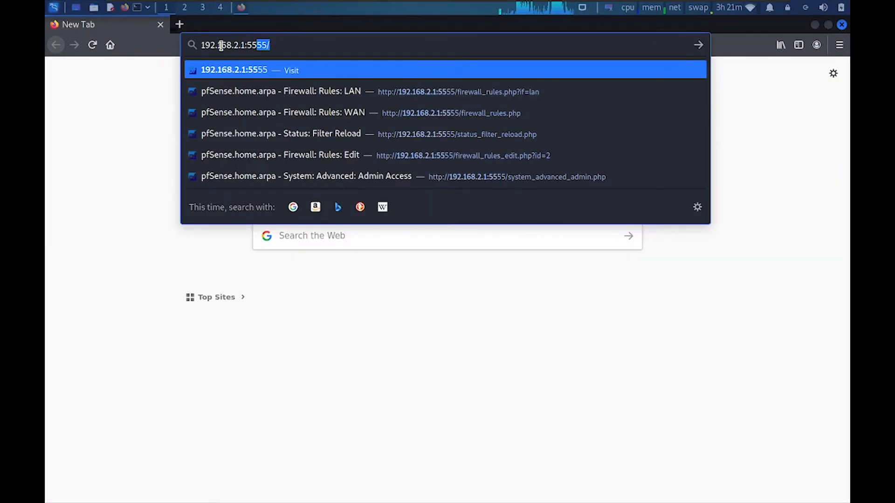
pyautogui.press('Return')
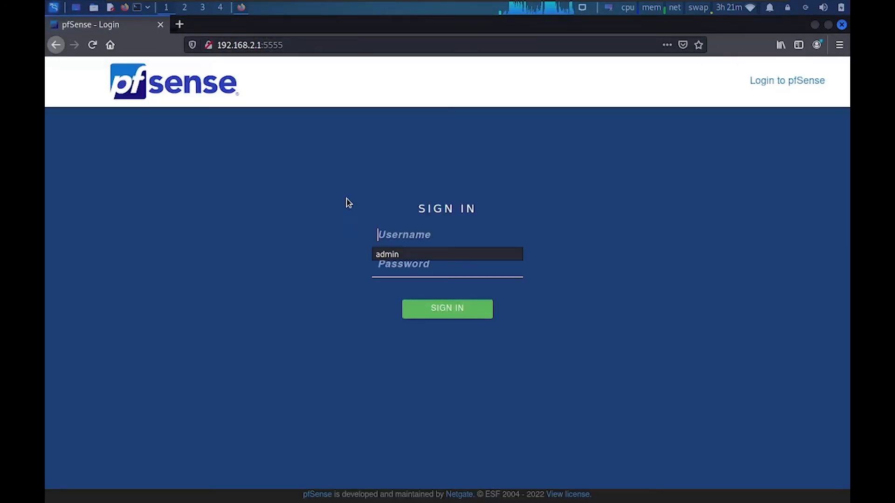
pyautogui.write('admin')
pyautogui.press('Tab')
pyautogui.write('pfsense')
pyautogui.press('Return')
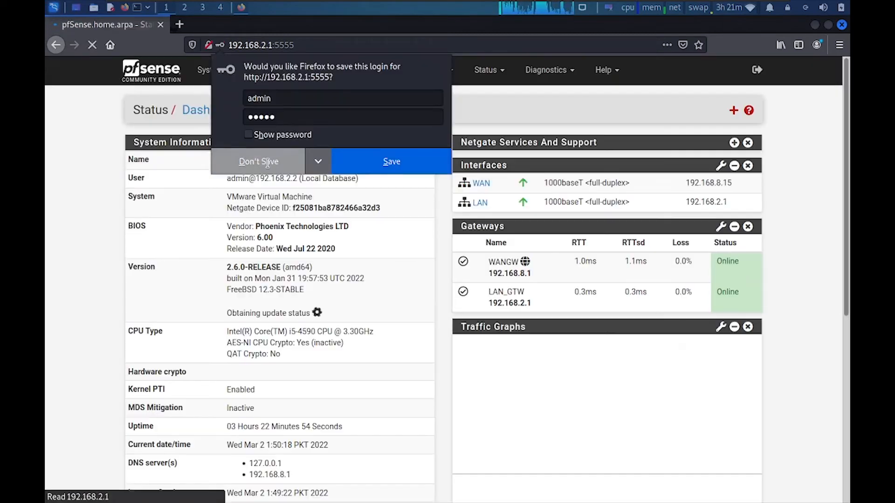
# Go to Firewall > Rules and show the LAN interface rules
pyautogui.click(328, 73)
pyautogui.click(329, 125)
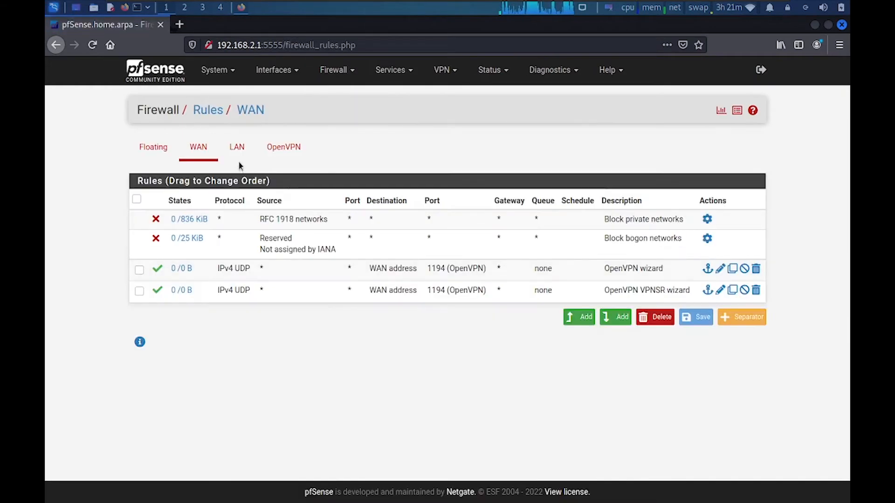
pyautogui.click(233, 148)
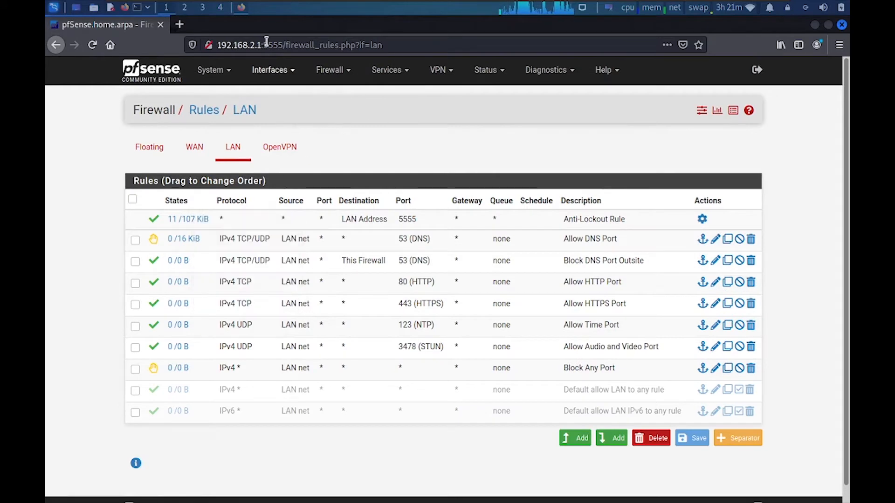
pyautogui.click(179, 25)
# Place Allow DNS Port below Block DNS Port Outsite, save the order and apply changes
pyautogui.click(144, 29)
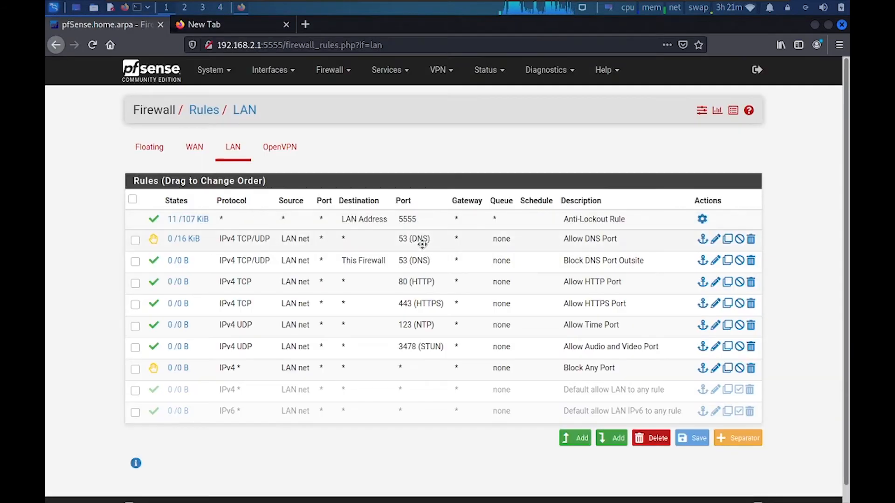
pyautogui.moveTo(390, 237); pyautogui.dragTo(391, 268)
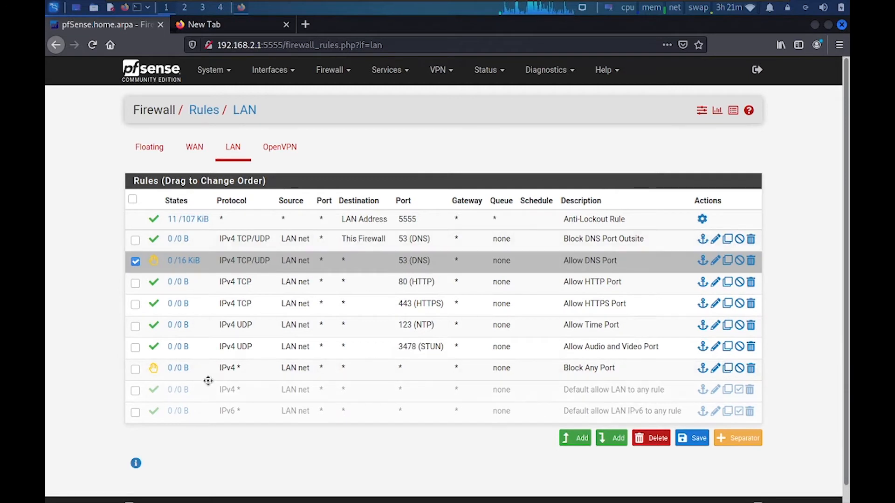
pyautogui.click(683, 443)
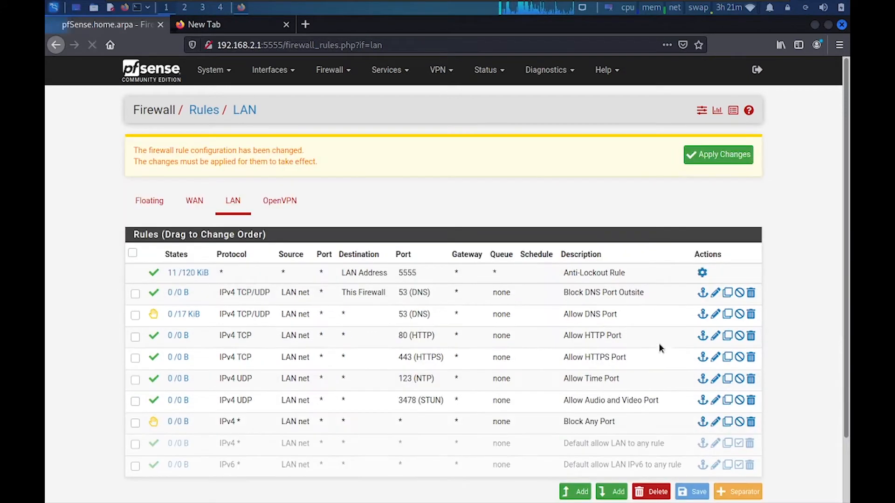
pyautogui.click(694, 157)
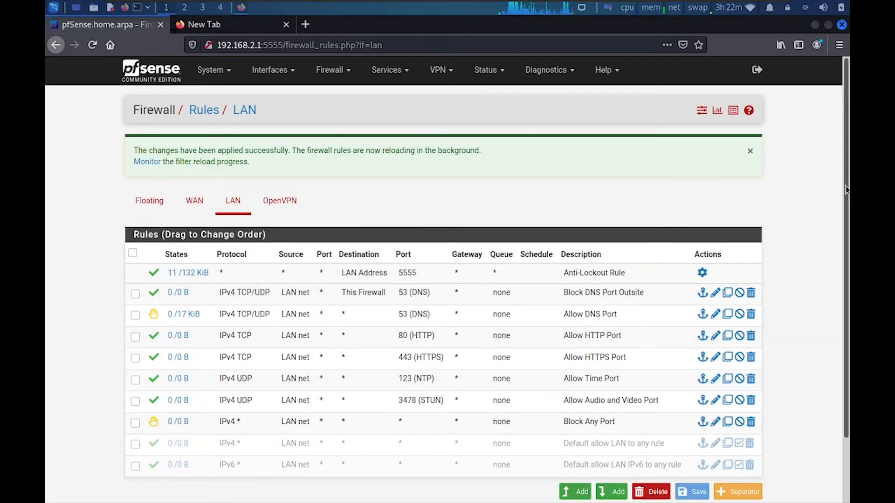
# Review the applied LAN rules and switch to the blank new browser tab
pyautogui.scroll(-1, 171, 185)
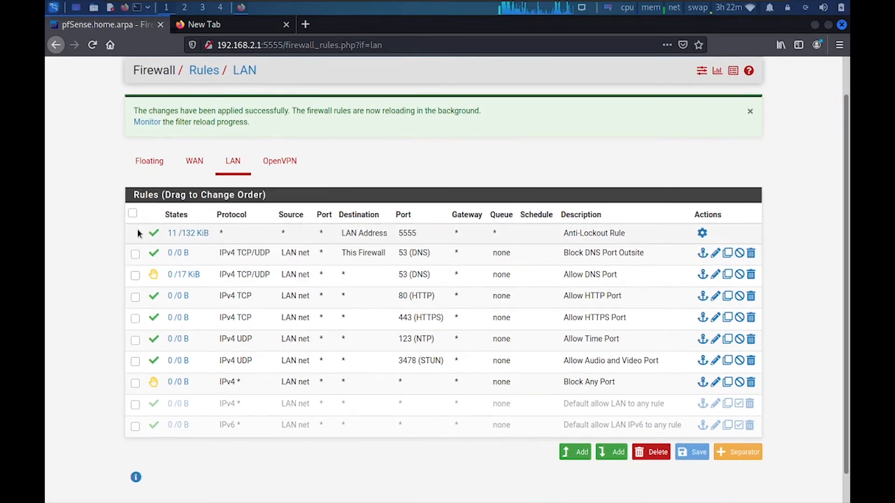
pyautogui.moveTo(137, 233); pyautogui.dragTo(412, 388)
pyautogui.click(425, 445)
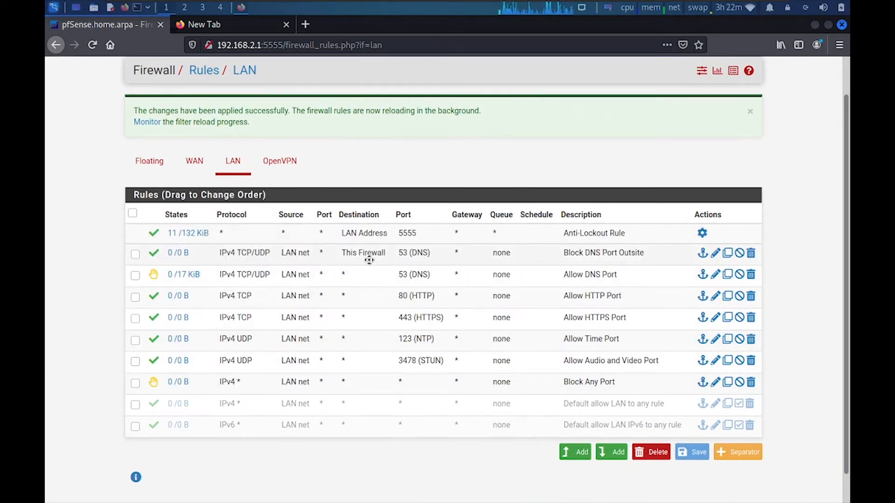
pyautogui.click(241, 26)
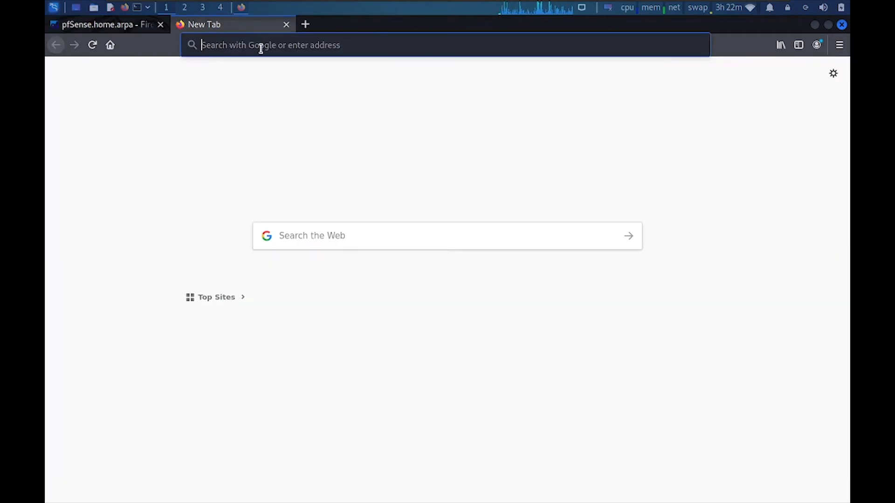
# Load google.com, search 'test internet working' in a new tab, then return to the pfSense tab
pyautogui.write('google.com')
pyautogui.press('Return')
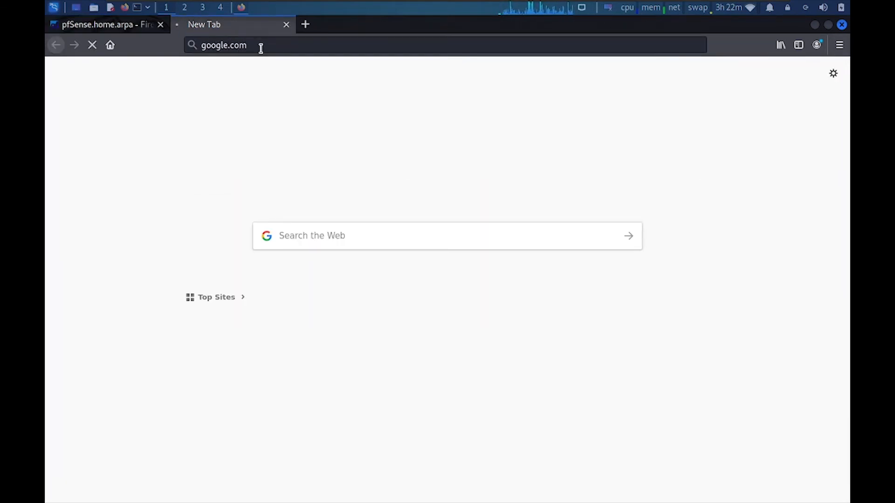
pyautogui.hotkey('ctrl', 't')
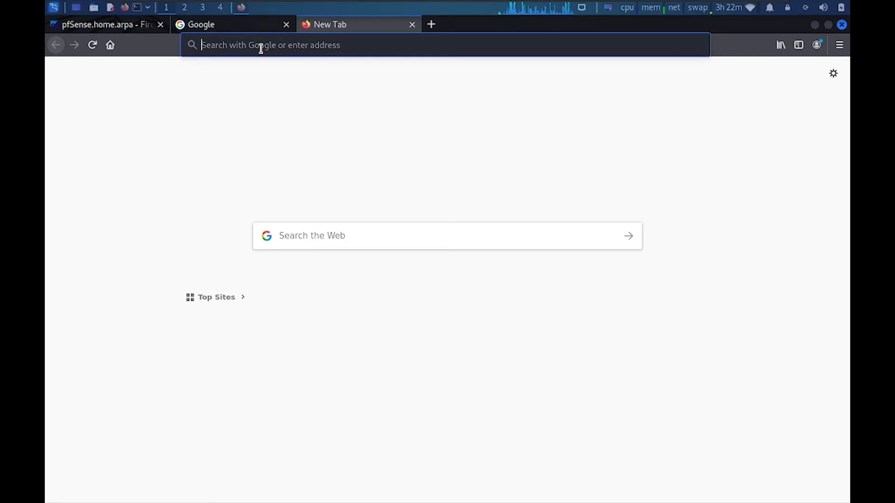
pyautogui.write('test internet')
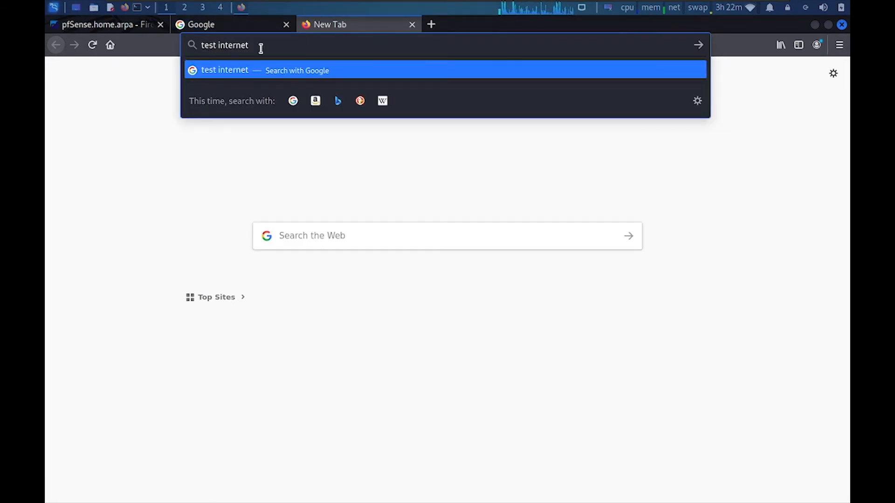
pyautogui.write(' working')
pyautogui.press('Return')
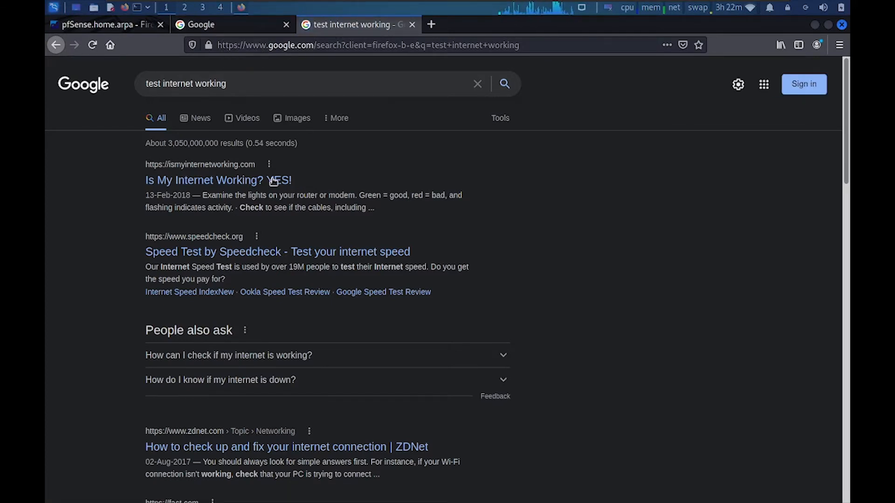
pyautogui.moveTo(293, 182); pyautogui.dragTo(146, 181)
pyautogui.click(125, 26)
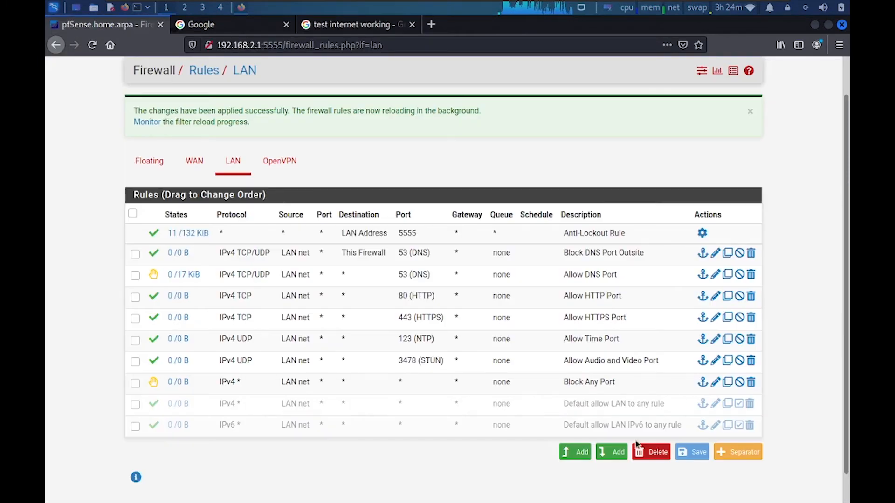
# Start a new LAN rule with protocol TCP/UDP and source LAN net
pyautogui.click(616, 455)
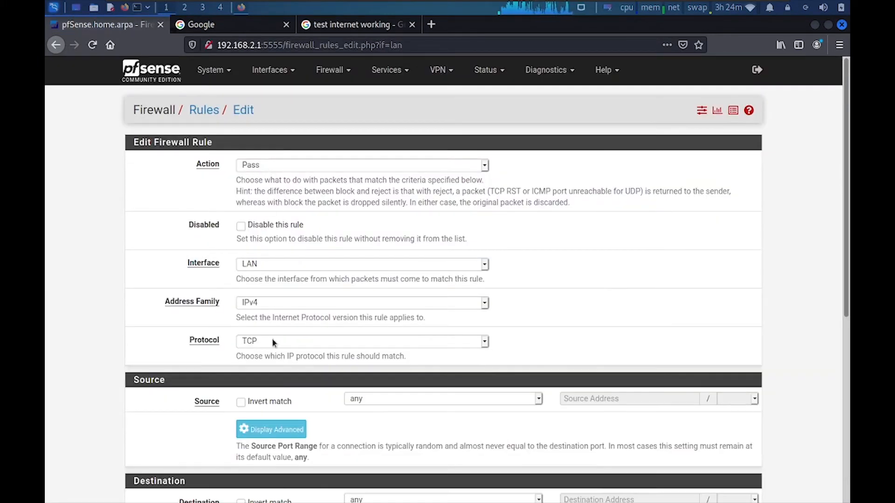
pyautogui.click(267, 344)
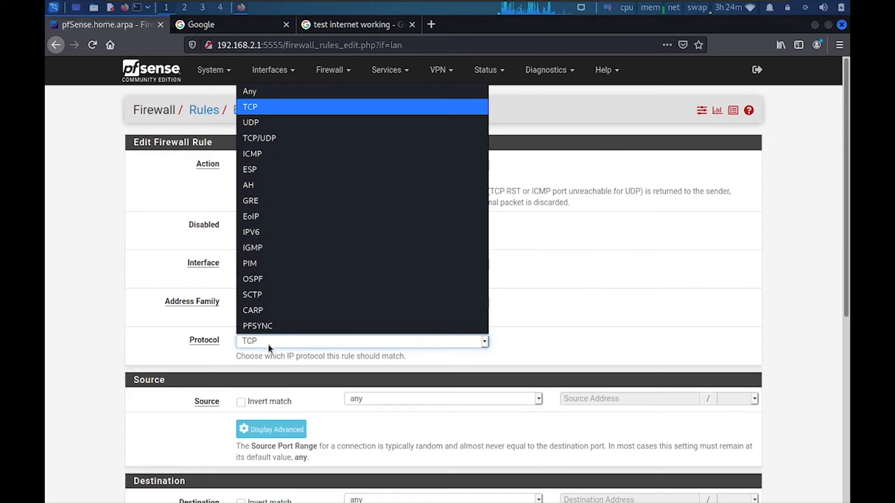
pyautogui.click(260, 138)
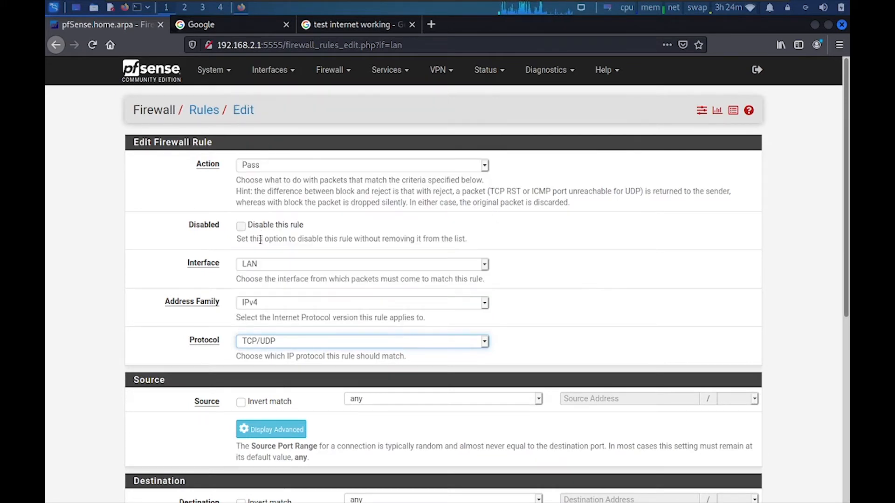
pyautogui.click(384, 399)
pyautogui.click(373, 365)
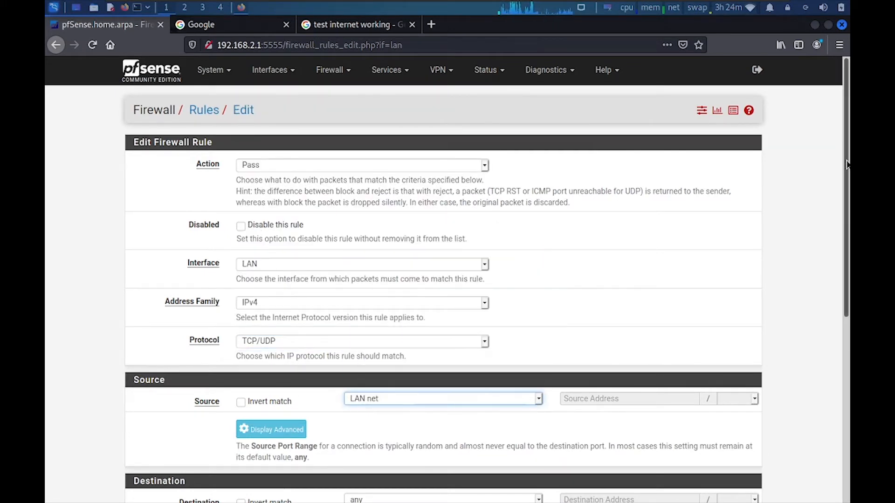
pyautogui.scroll(-5, 373, 365)
pyautogui.scroll(-2, 464, 290)
# Set destination port IMAP (143), describe it 'Allow IMAP Port' and save the rule
pyautogui.click(322, 238)
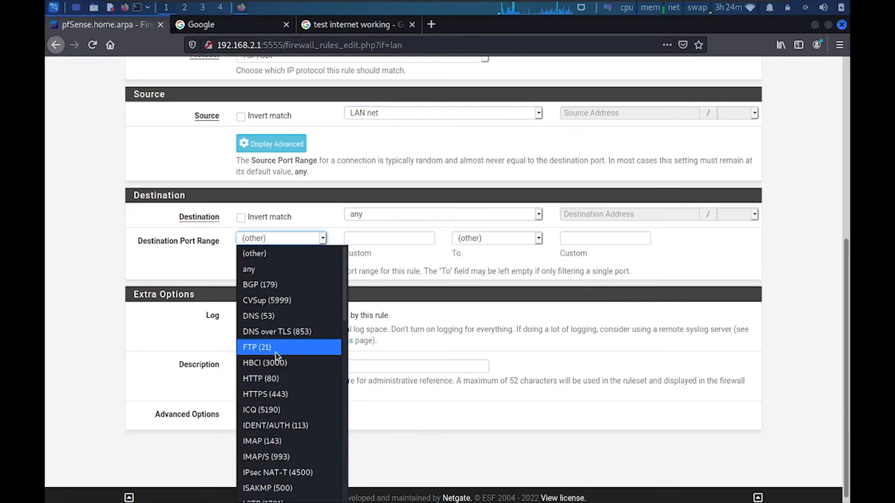
pyautogui.moveTo(345, 274); pyautogui.dragTo(343, 312)
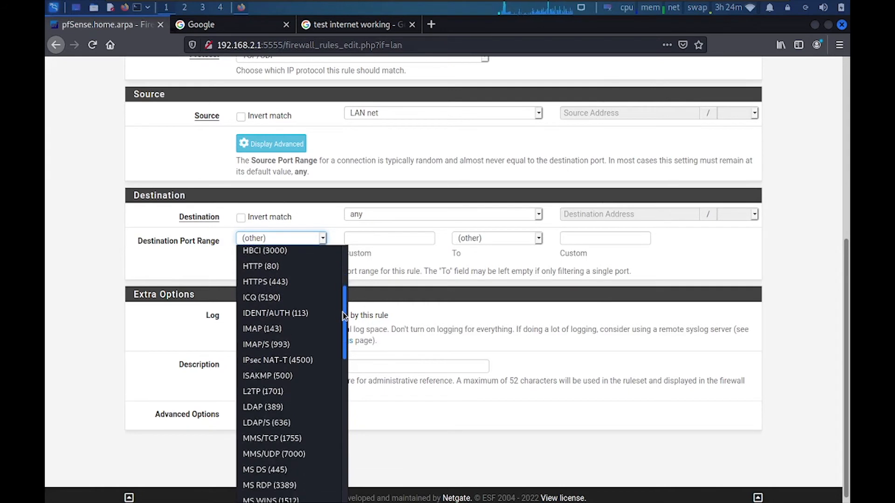
pyautogui.click(268, 330)
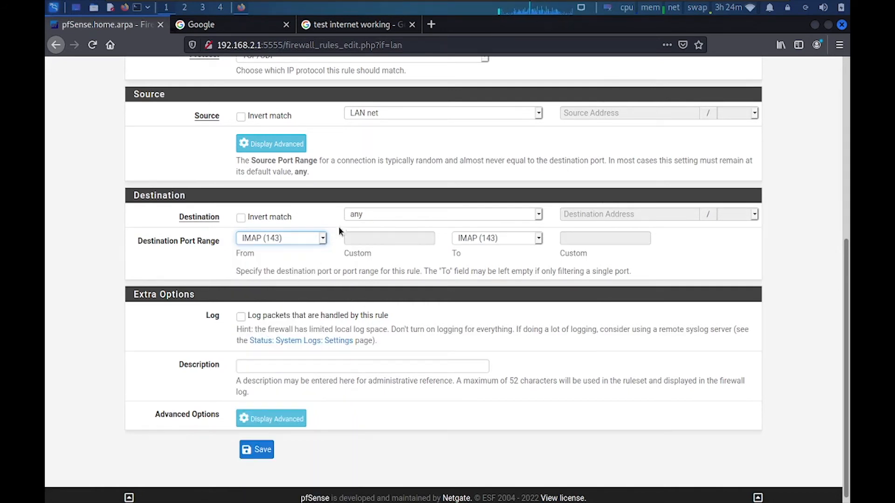
pyautogui.click(298, 368)
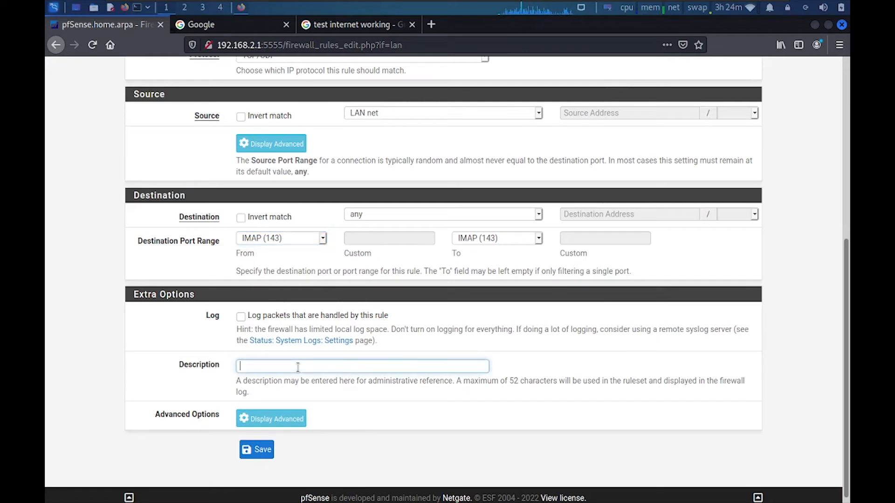
pyautogui.write('ALl')
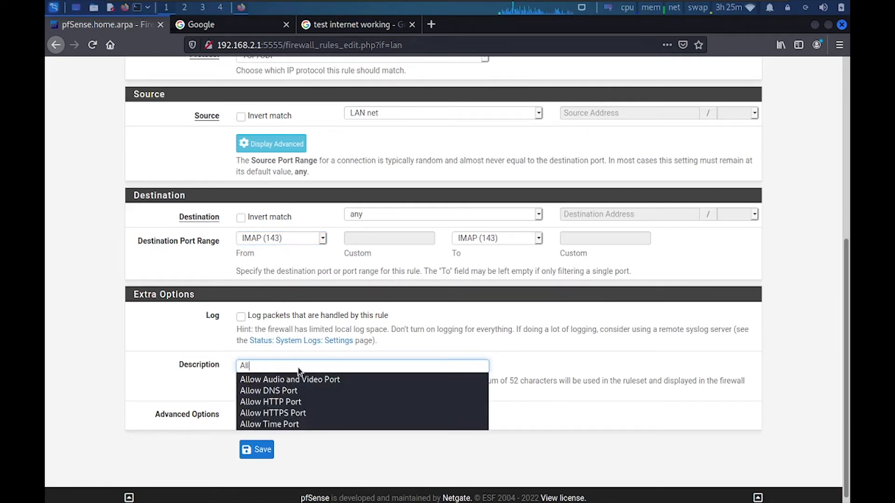
pyautogui.write('ow IMAP Port')
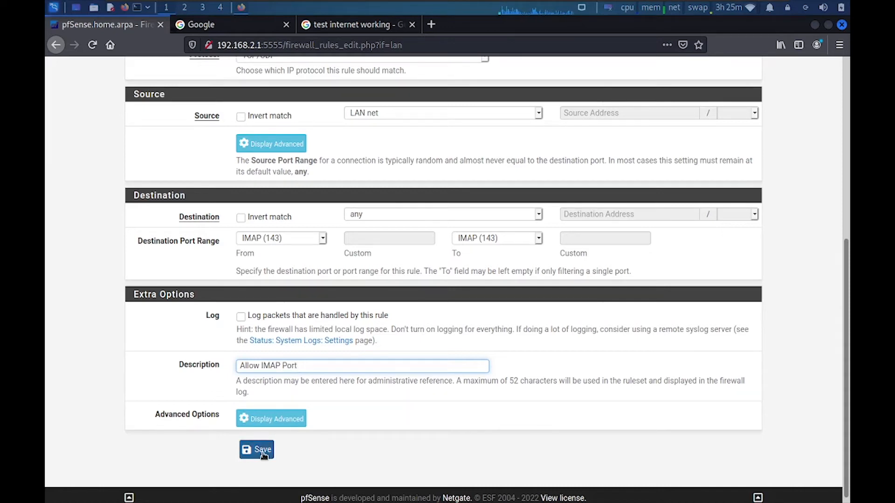
pyautogui.click(262, 452)
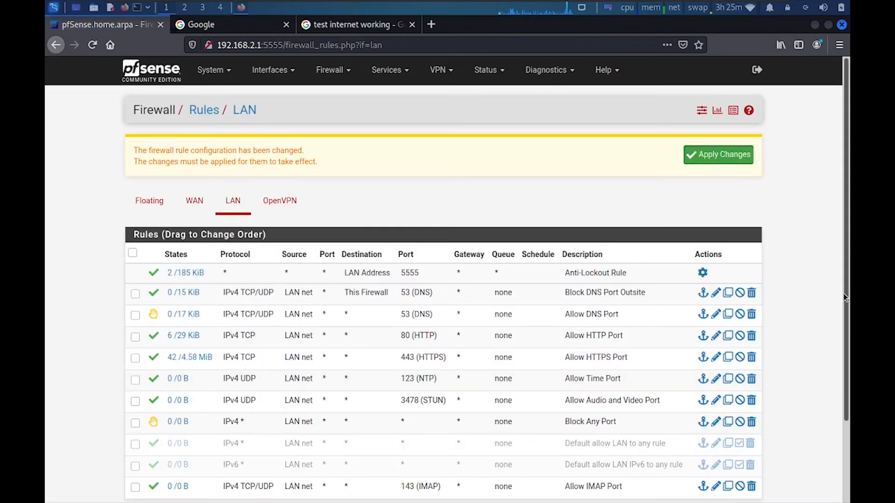
pyautogui.scroll(-2, 845, 298)
# Start another LAN rule with protocol TCP/UDP and source LAN net
pyautogui.click(611, 422)
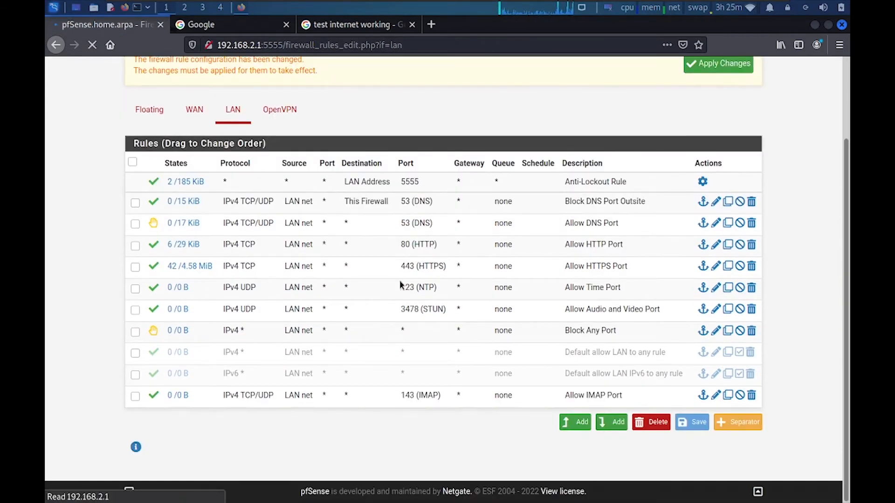
pyautogui.click(257, 341)
pyautogui.click(265, 139)
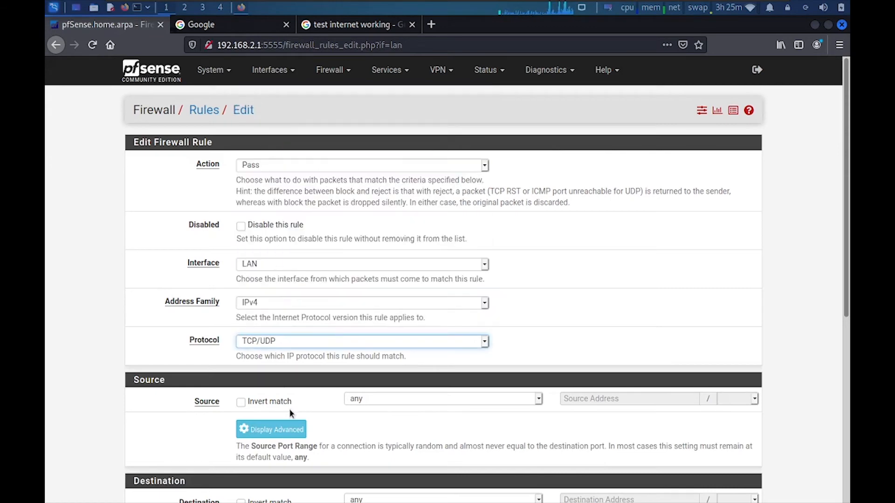
pyautogui.scroll(-5, 289, 409)
pyautogui.click(404, 152)
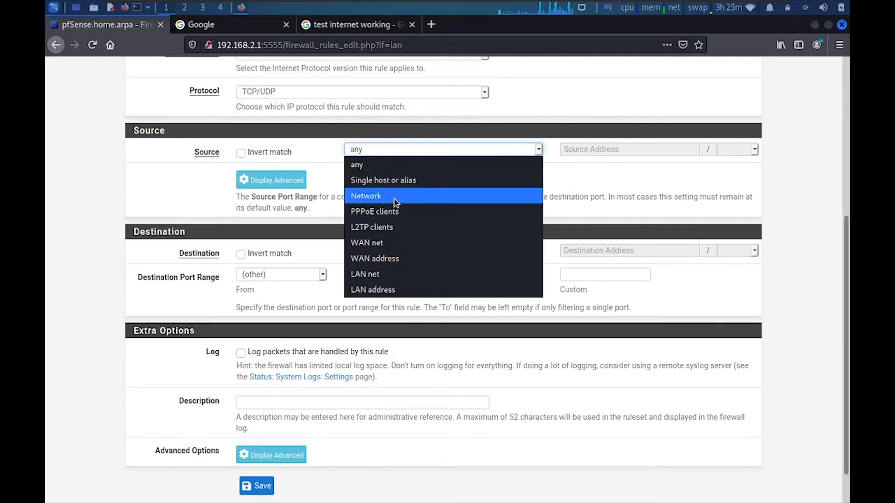
pyautogui.click(349, 274)
# Set destination port IMAP/S (993), describe it 'Allow IMAP/S Port' and save
pyautogui.click(325, 277)
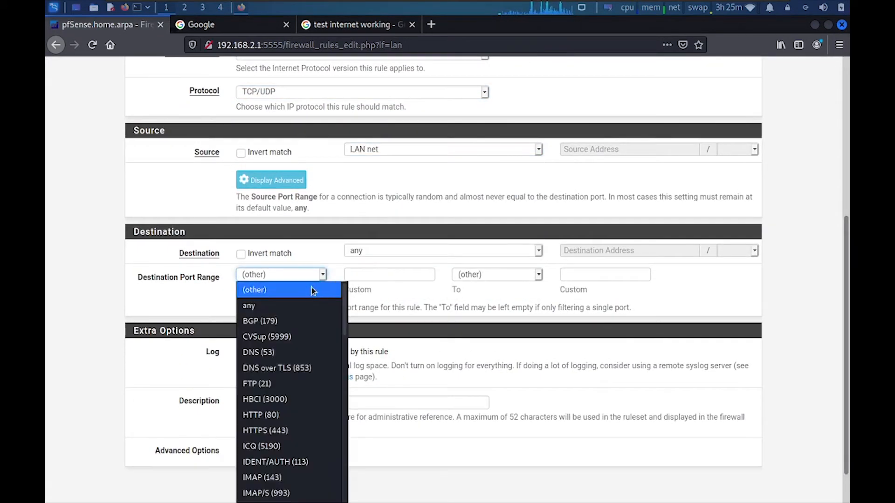
pyautogui.moveTo(345, 321); pyautogui.dragTo(345, 372)
pyautogui.click(281, 348)
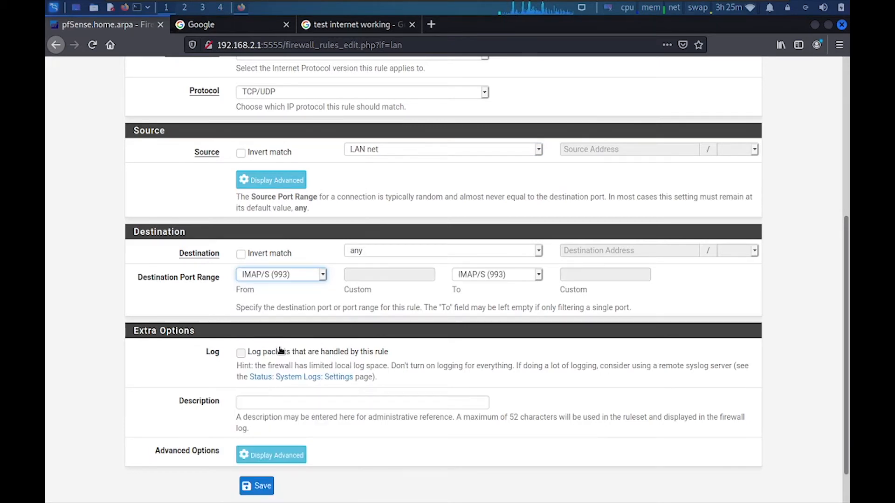
pyautogui.click(282, 401)
pyautogui.write('All')
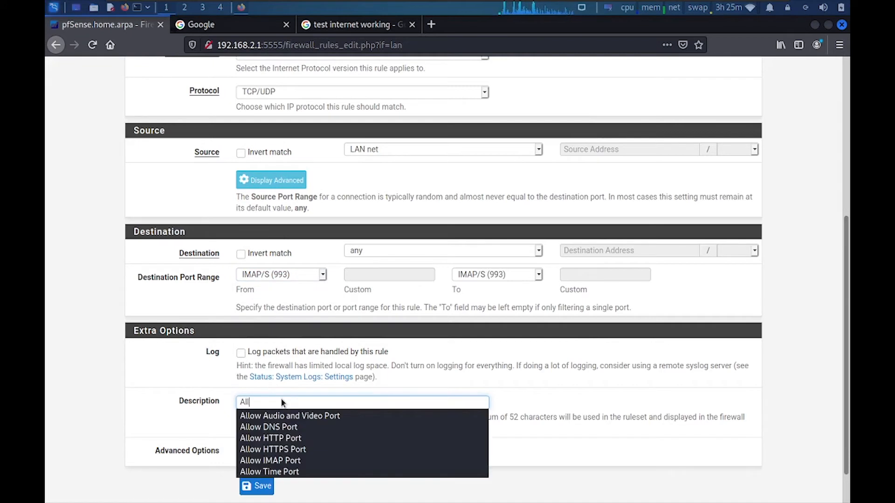
pyautogui.write('ow IM')
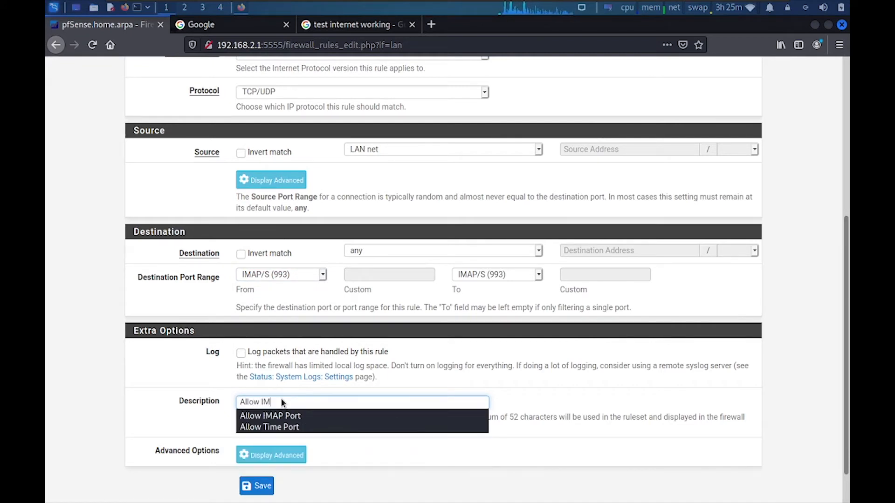
pyautogui.write('AP')
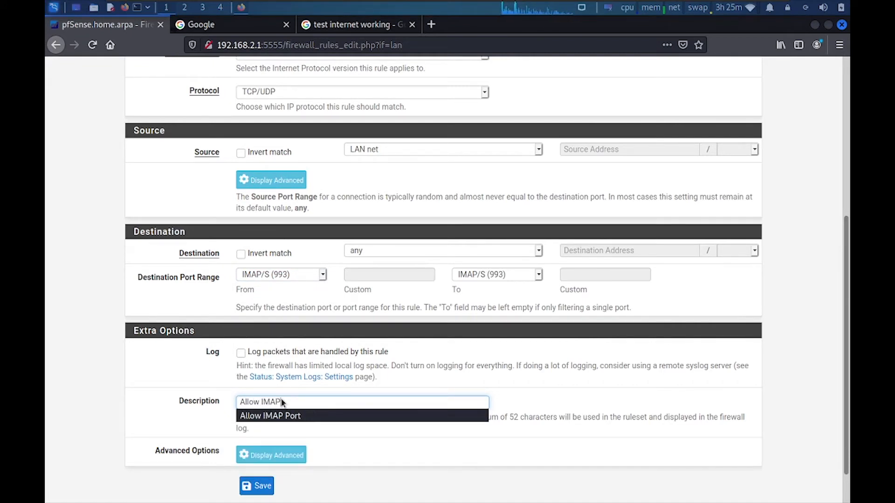
pyautogui.press('Escape')
pyautogui.write('S Port')
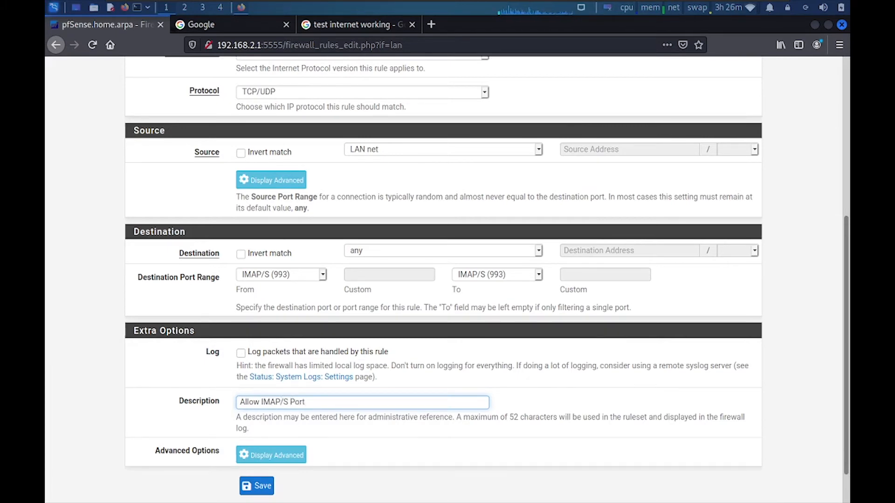
pyautogui.click(257, 486)
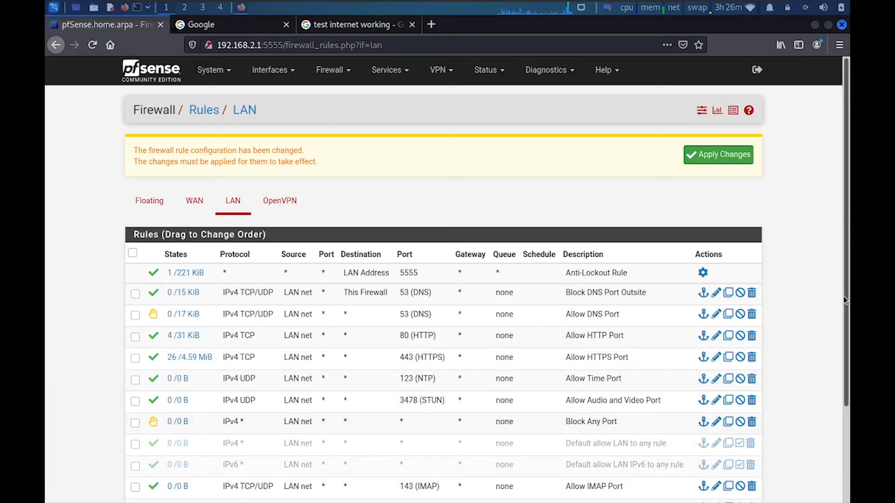
# Add a new rule at the end of the LAN list using TCP/UDP protocol
pyautogui.scroll(-3, 845, 301)
pyautogui.click(608, 424)
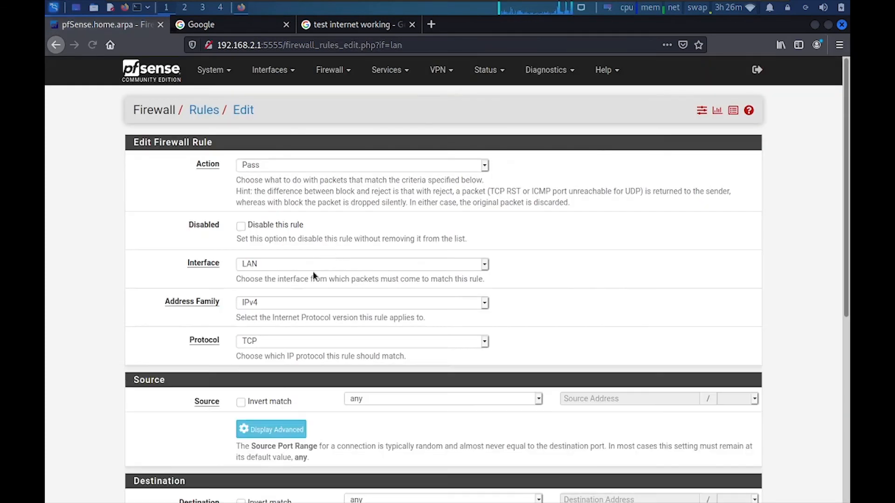
pyautogui.click(269, 342)
pyautogui.press('Escape')
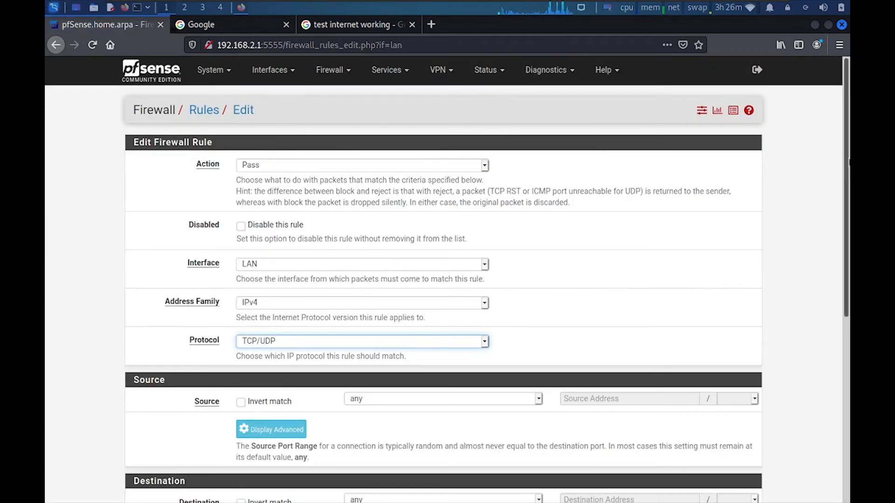
pyautogui.scroll(-6, 832, 196)
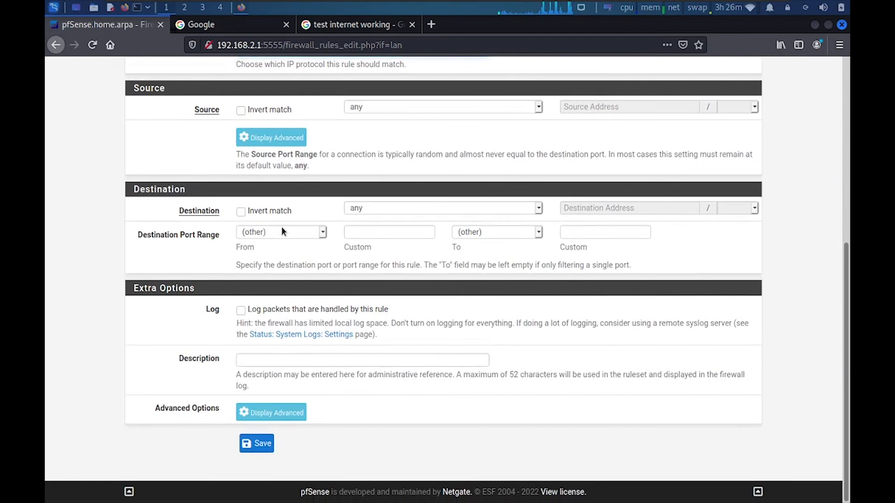
# Set destination port POP3 (110), describe it 'Allow POP3 Email Port' and save
pyautogui.click(281, 229)
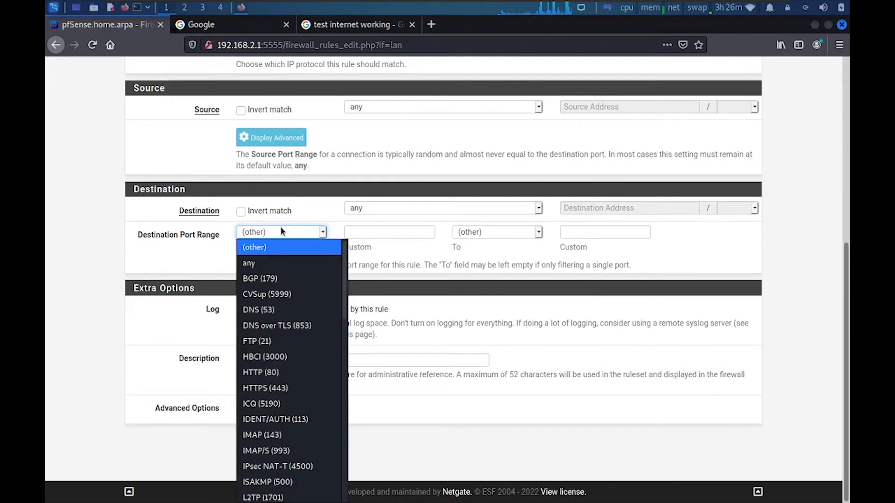
pyautogui.moveTo(345, 261); pyautogui.dragTo(359, 392)
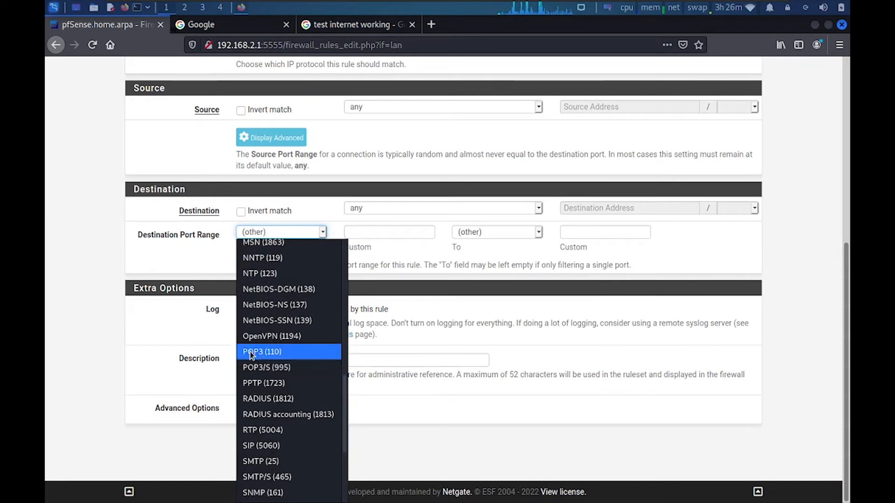
pyautogui.click(292, 357)
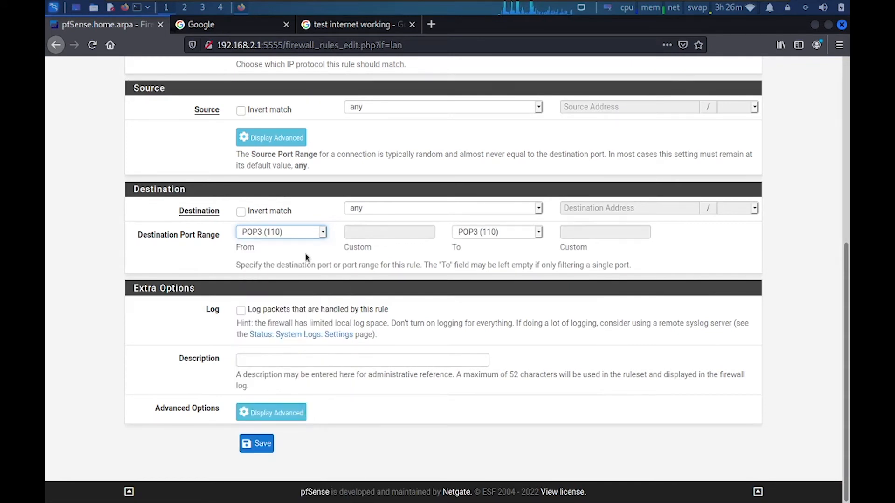
pyautogui.click(273, 361)
pyautogui.write('All')
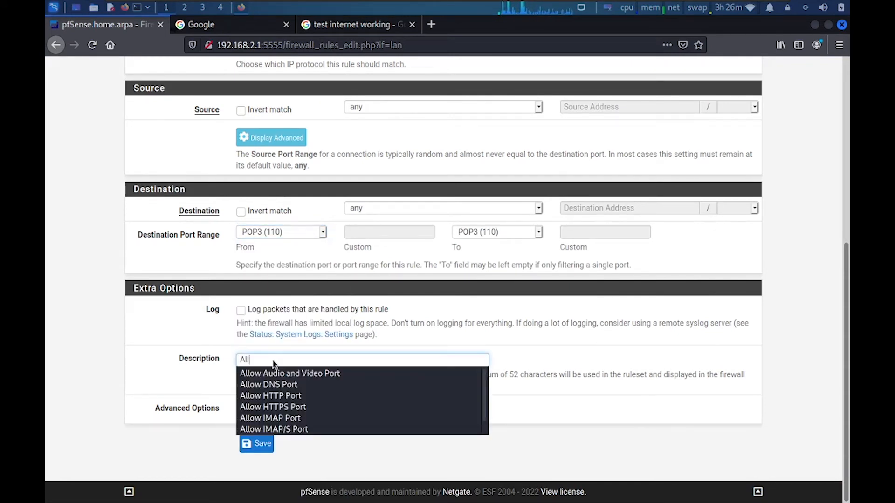
pyautogui.write('ow POP3 Email Port')
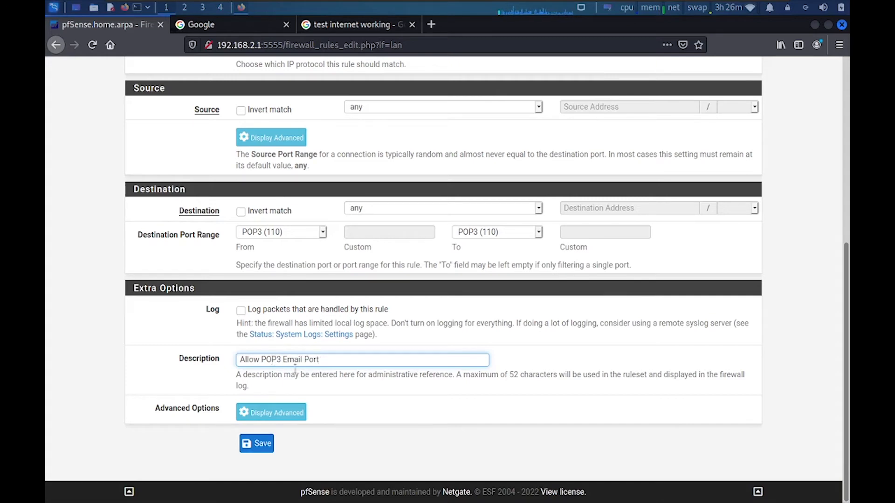
pyautogui.click(270, 444)
pyautogui.scroll(-2, 837, 212)
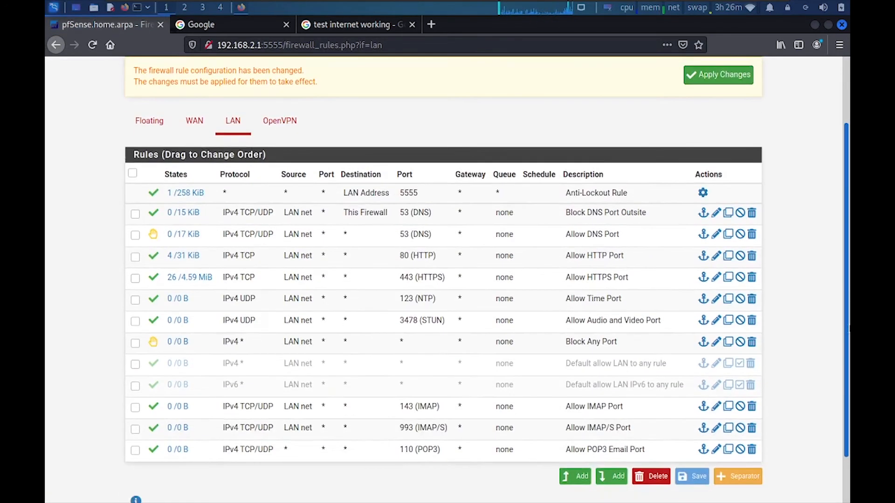
pyautogui.scroll(-1, 767, 353)
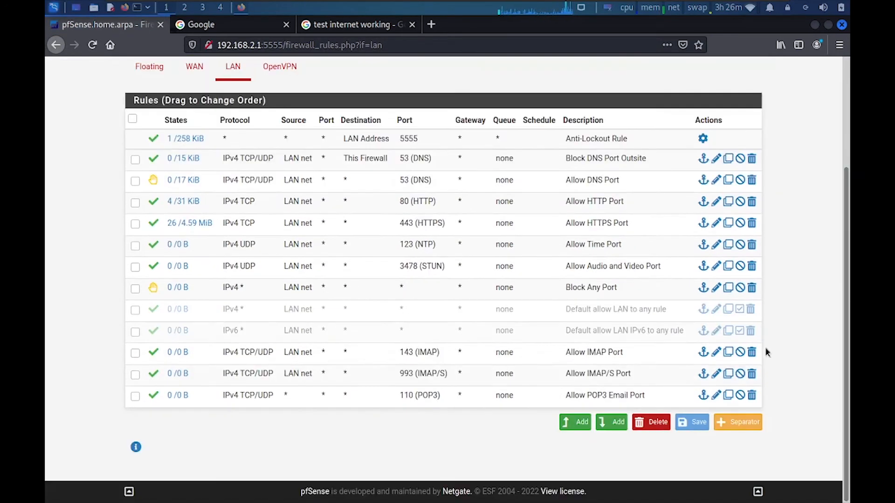
# Add another rule at the list end with protocol TCP/UDP and source LAN net
pyautogui.click(612, 422)
pyautogui.scroll(-2, 598, 408)
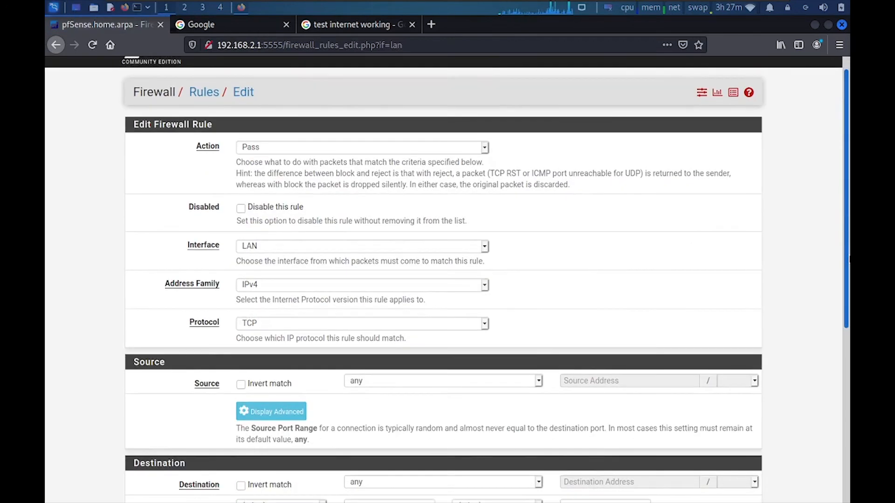
pyautogui.click(262, 219)
pyautogui.click(259, 281)
pyautogui.click(373, 277)
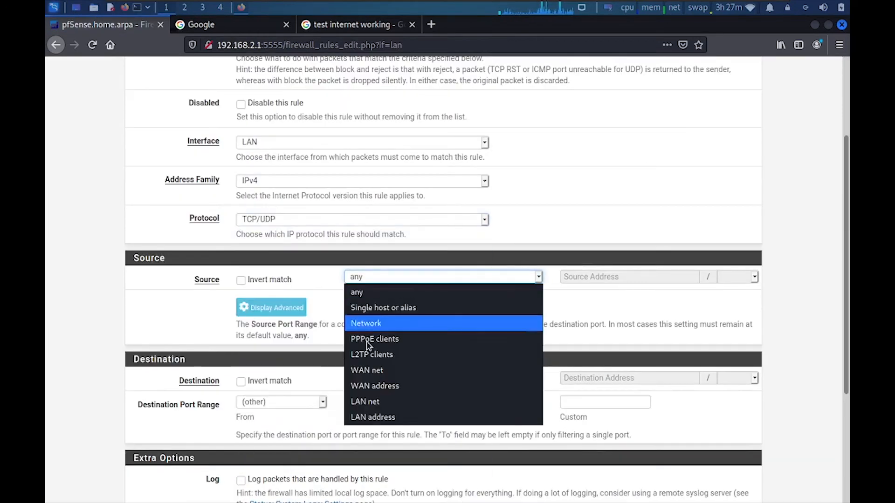
pyautogui.click(363, 397)
# Set destination port POP3/S (995), describe it 'Allow POP3/S Email Port' and save
pyautogui.click(322, 403)
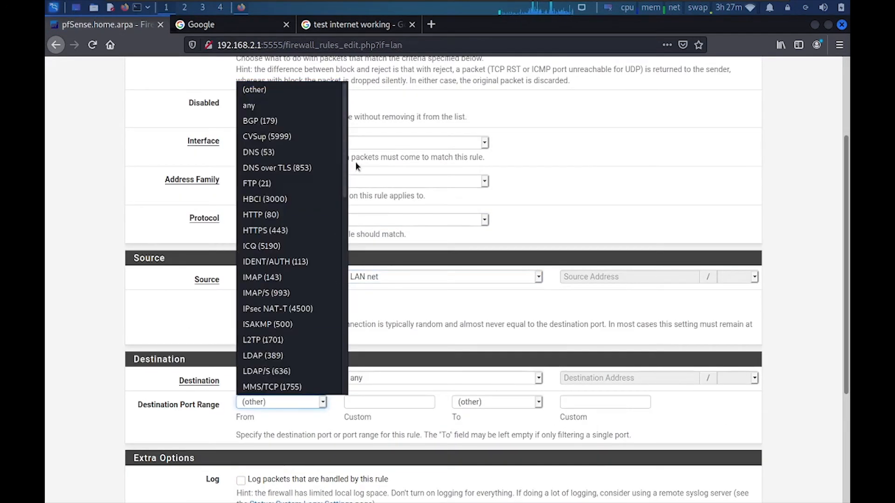
pyautogui.moveTo(347, 177); pyautogui.dragTo(348, 309)
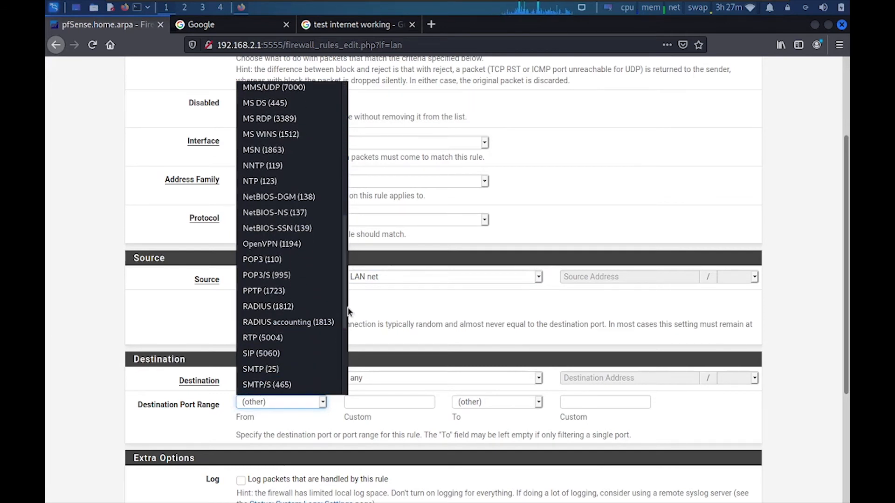
pyautogui.click(283, 279)
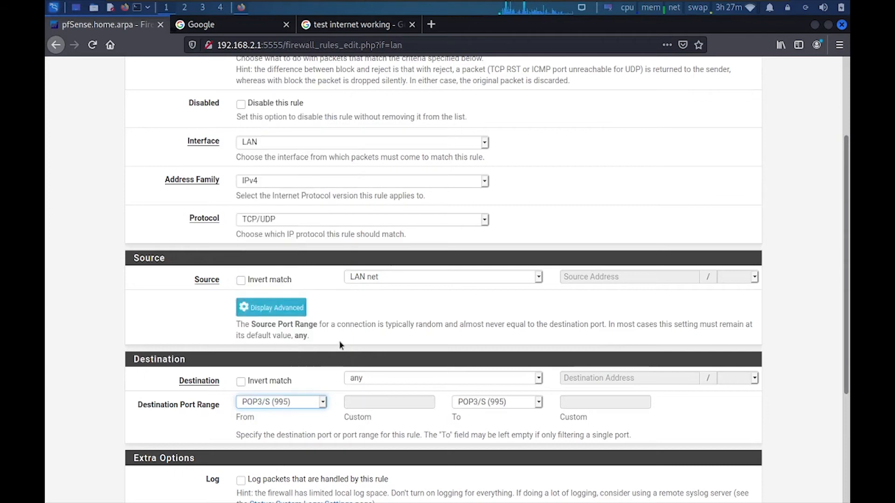
pyautogui.moveTo(848, 184); pyautogui.dragTo(838, 314)
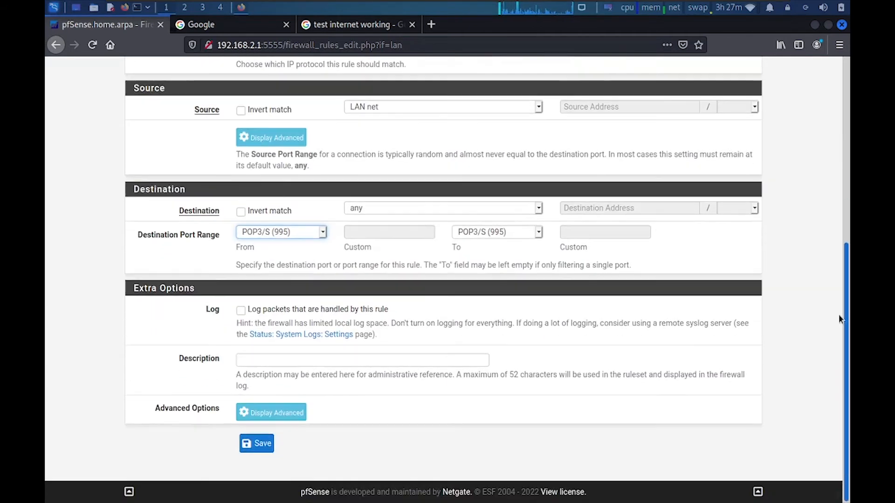
pyautogui.click(264, 357)
pyautogui.write('Allow')
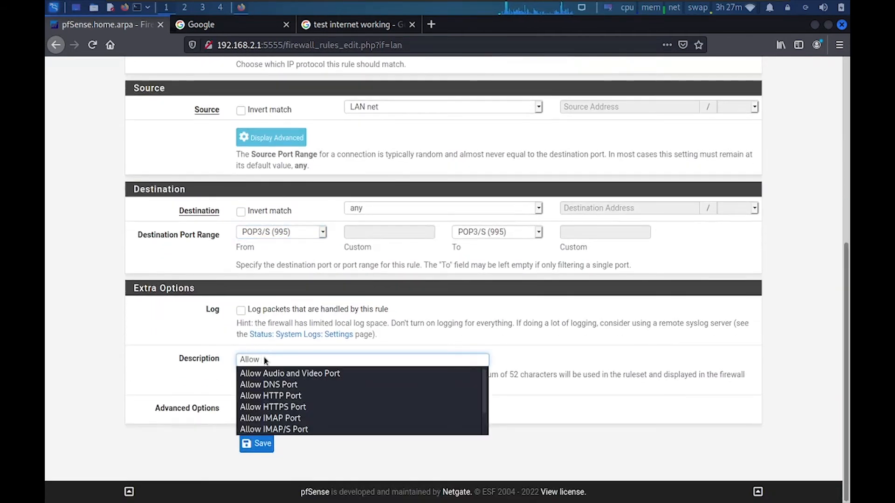
pyautogui.write(' POP3')
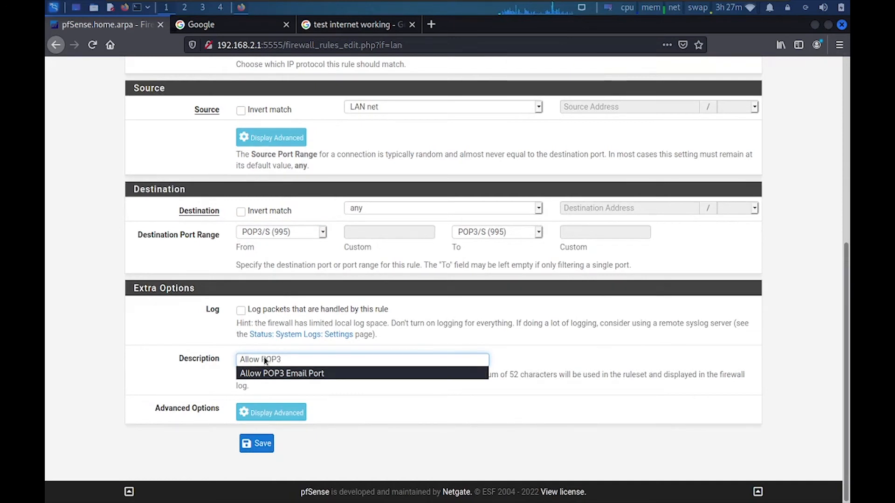
pyautogui.write('/S Email')
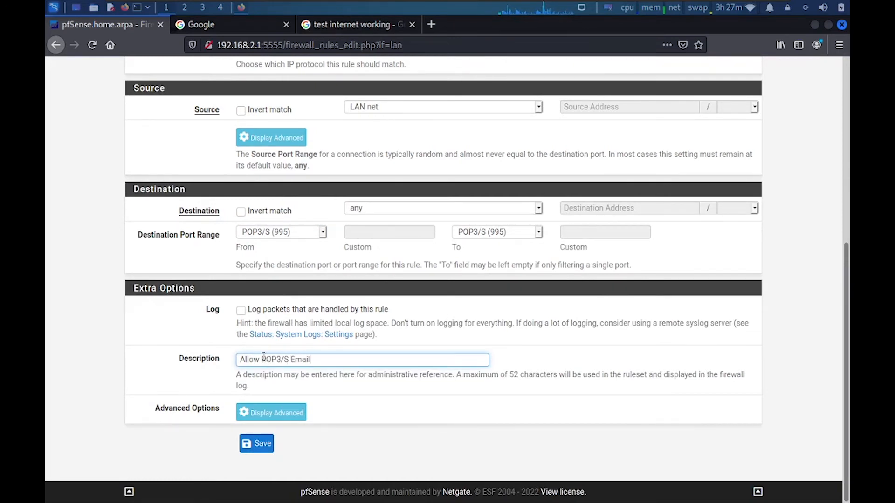
pyautogui.write(' Port')
pyautogui.click(257, 443)
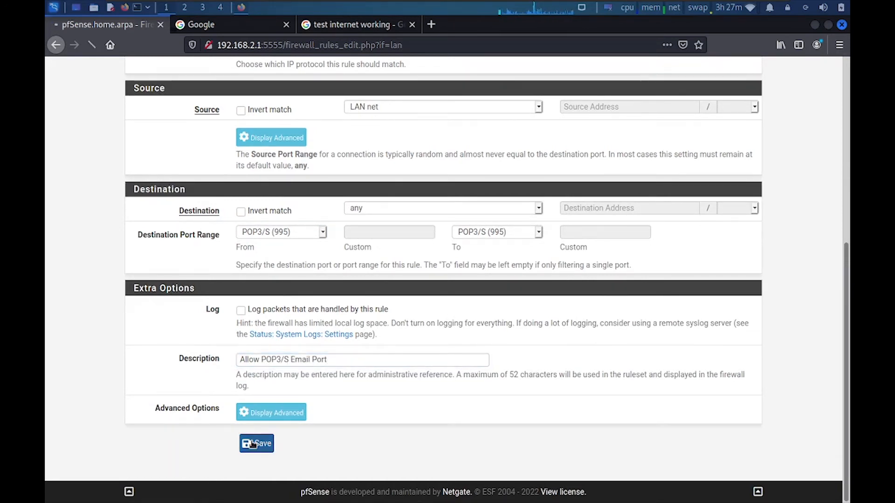
pyautogui.scroll(-3, 451, 278)
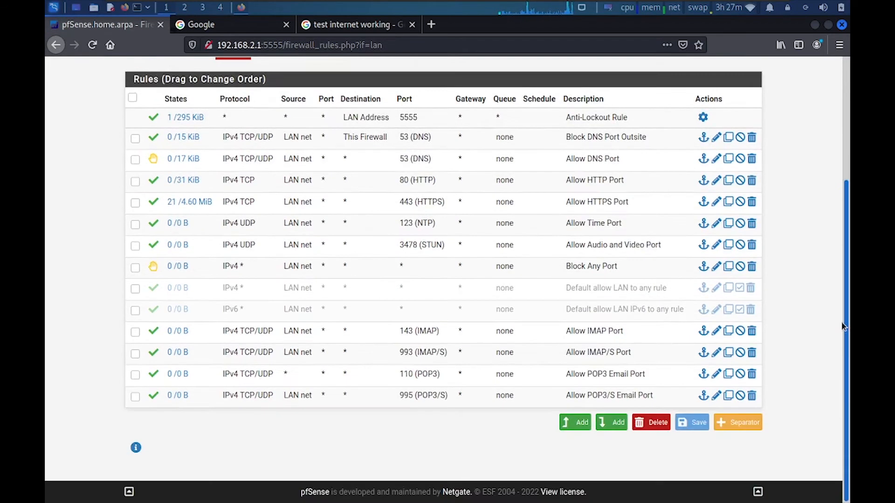
# Add another rule at the list end with protocol TCP/UDP and source LAN net
pyautogui.click(616, 424)
pyautogui.click(280, 341)
pyautogui.click(261, 139)
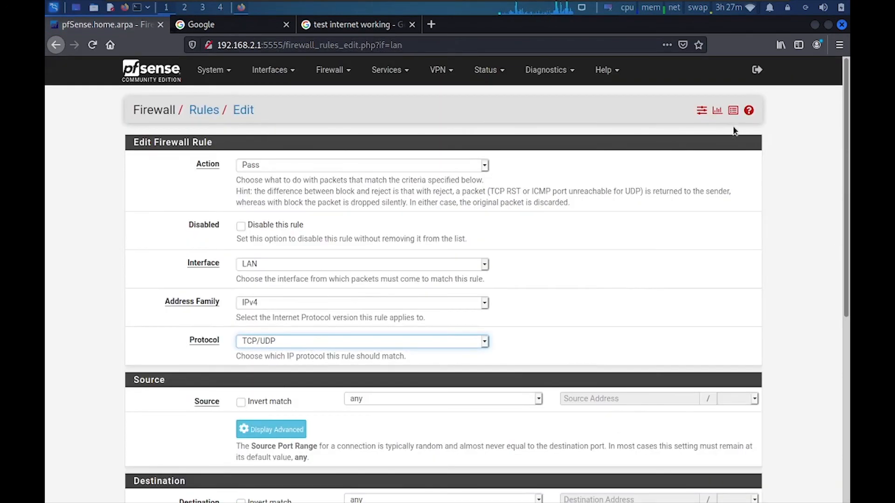
pyautogui.scroll(-6, 843, 304)
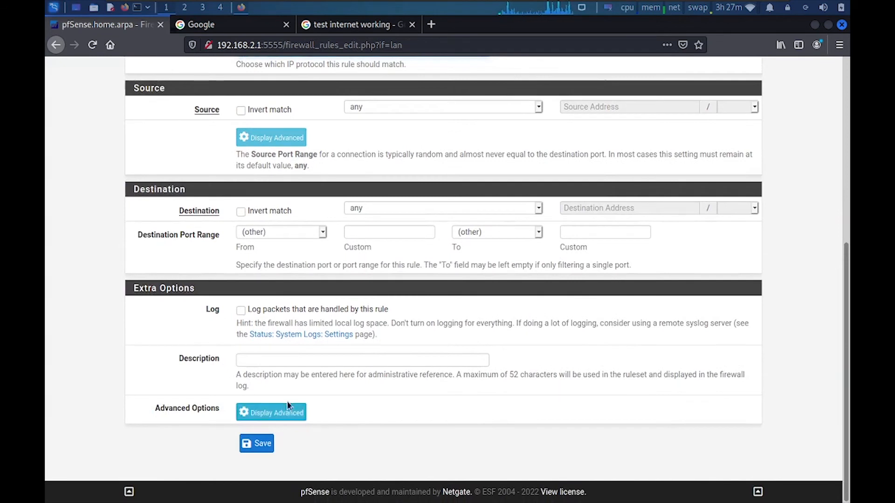
pyautogui.click(368, 110)
pyautogui.click(345, 233)
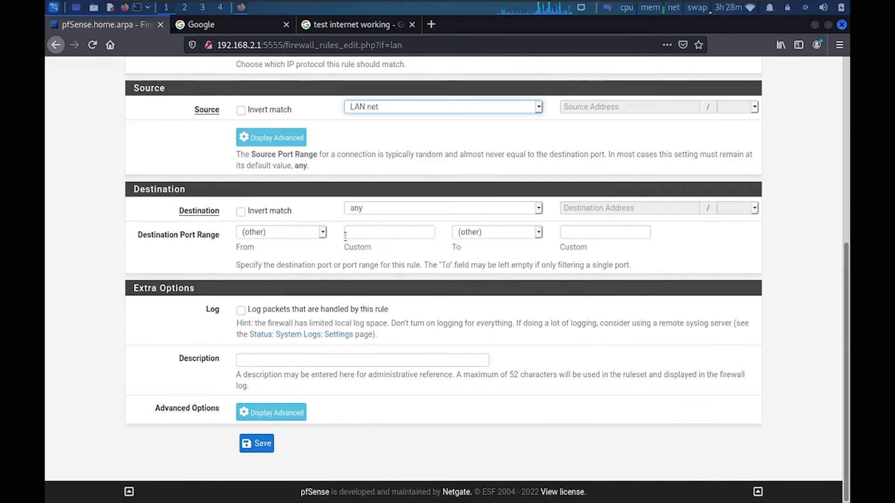
# Set destination port SMTP (25), describe it 'Allow SMTP Email Port' and save
pyautogui.click(292, 233)
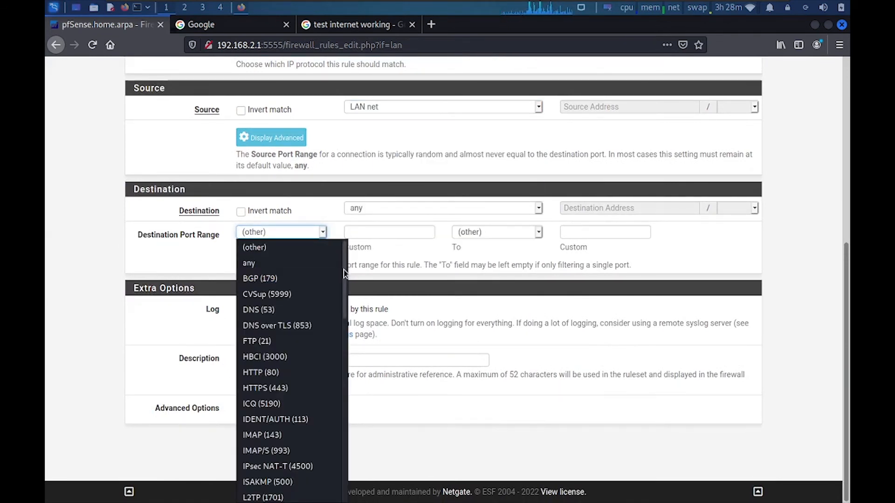
pyautogui.scroll(-5, 342, 339)
pyautogui.scroll(-5, 345, 405)
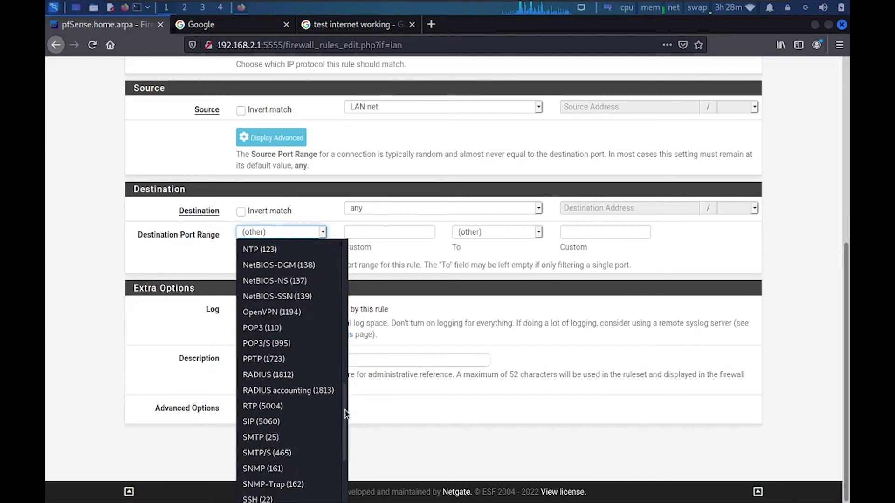
pyautogui.click(272, 438)
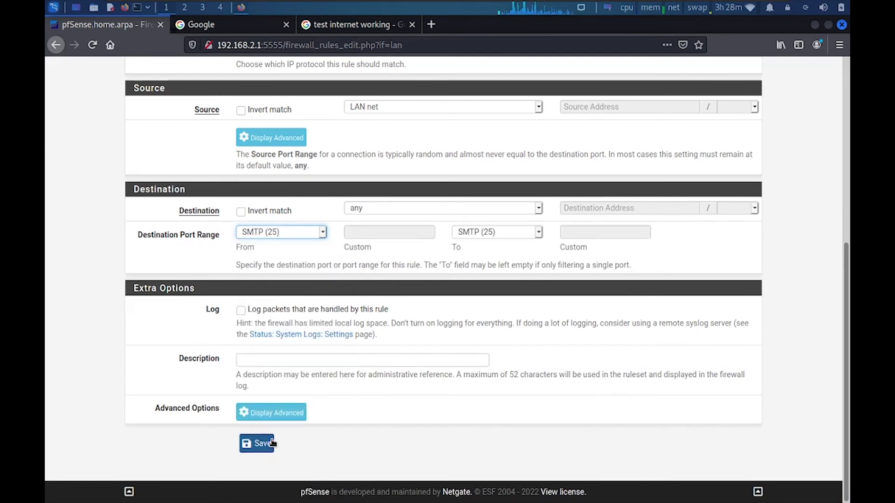
pyautogui.click(295, 358)
pyautogui.write('Allow')
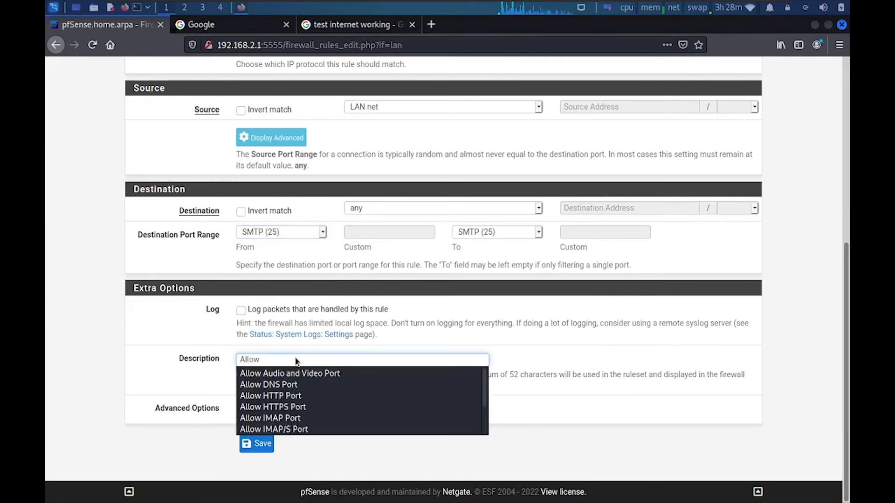
pyautogui.write(' SMTP')
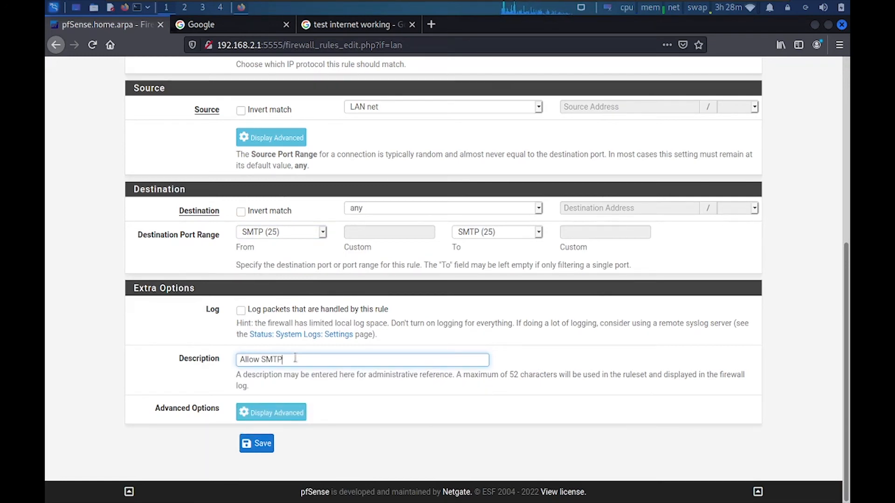
pyautogui.write(' Email Port')
pyautogui.click(257, 443)
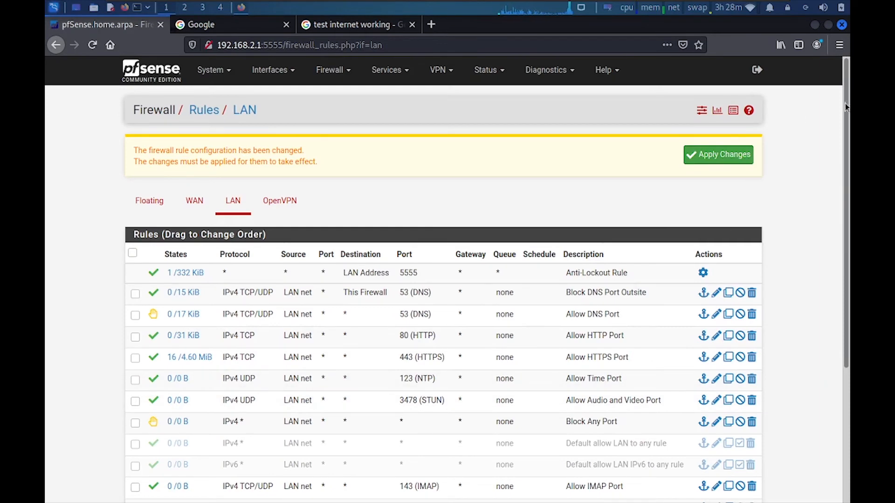
pyautogui.scroll(-5, 846, 106)
# Start a new LAN rule with protocol TCP/UDP and source LAN net
pyautogui.click(607, 421)
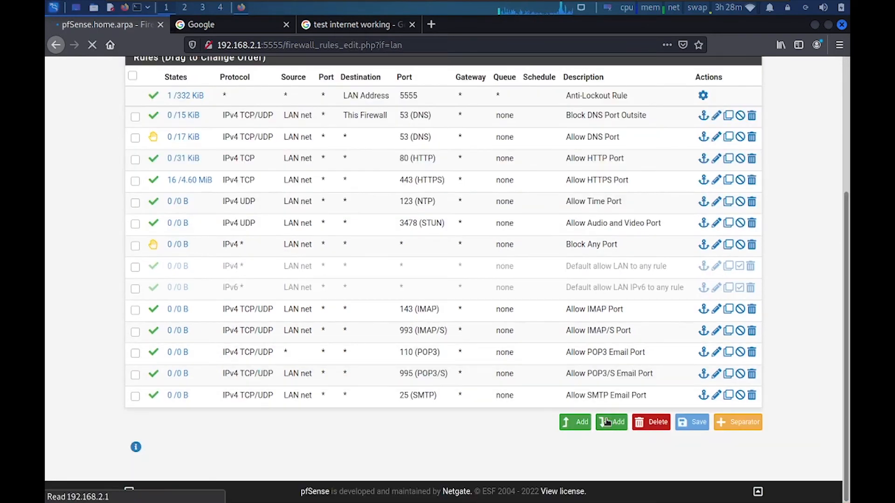
pyautogui.click(298, 340)
pyautogui.click(261, 141)
pyautogui.scroll(-5, 298, 280)
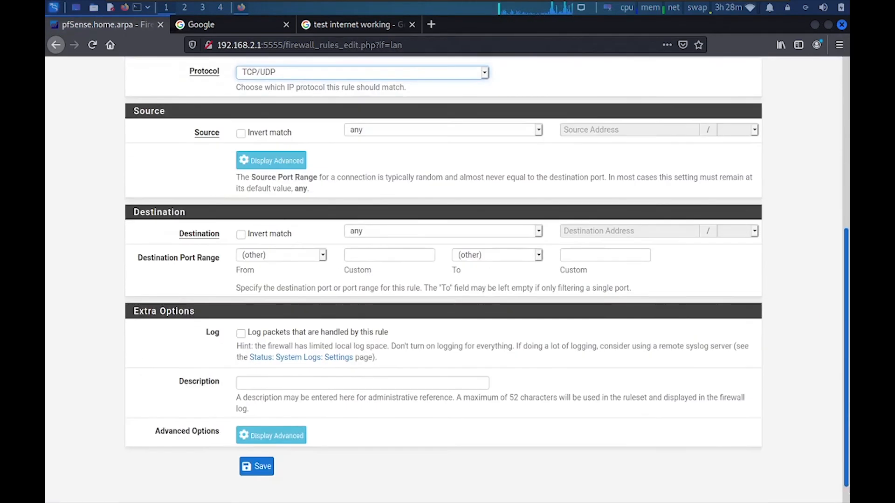
pyautogui.scroll(-1, 317, 221)
pyautogui.click(399, 107)
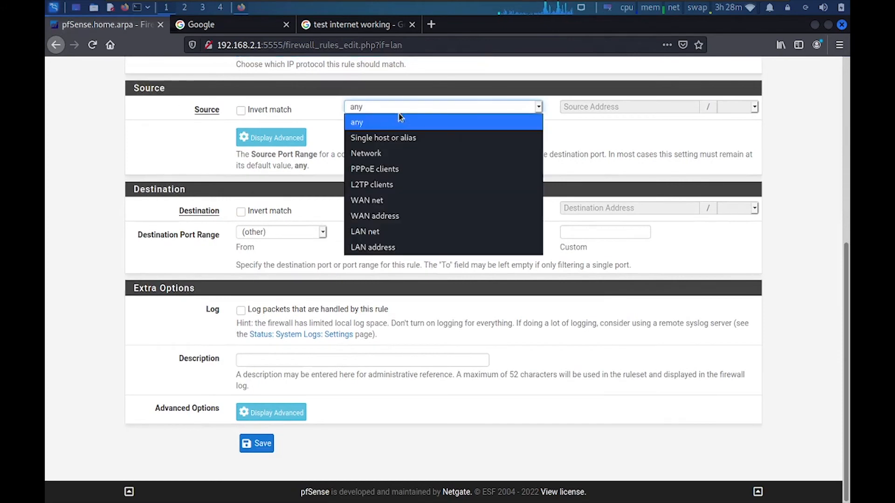
pyautogui.click(379, 232)
# Set destination port SMTP/S (465), describe it 'Allow SMTP/S Email Port', and save
pyautogui.click(281, 232)
pyautogui.moveTo(343, 288); pyautogui.dragTo(347, 466)
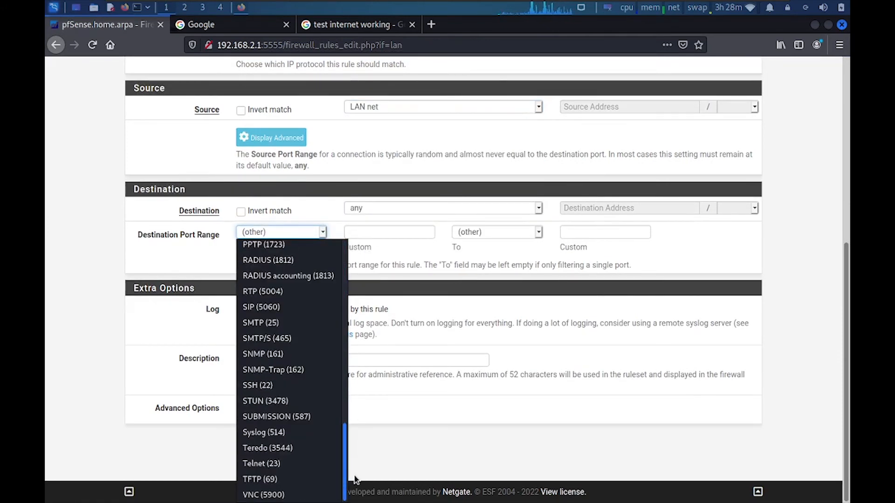
pyautogui.click(291, 339)
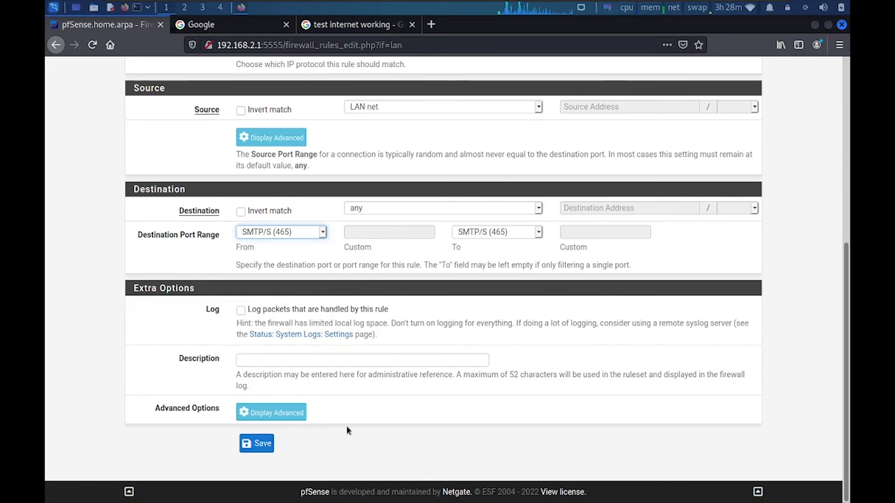
pyautogui.click(301, 359)
pyautogui.write('Allow')
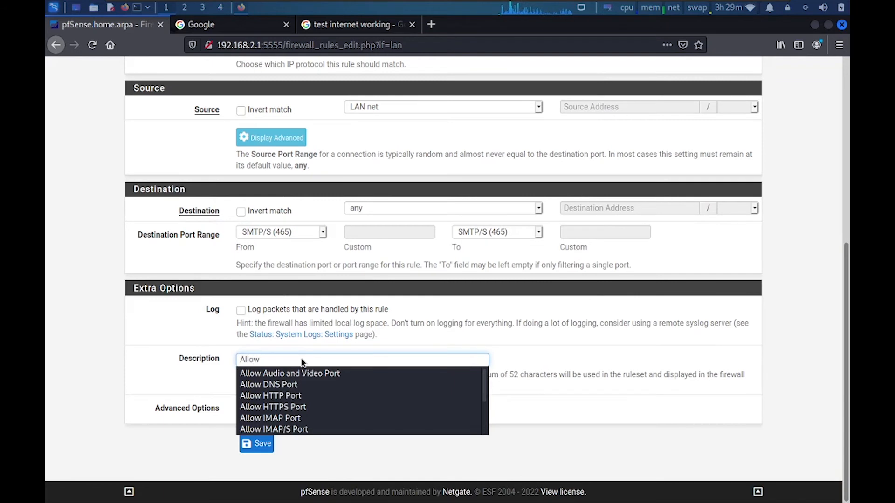
pyautogui.write(' SMTP')
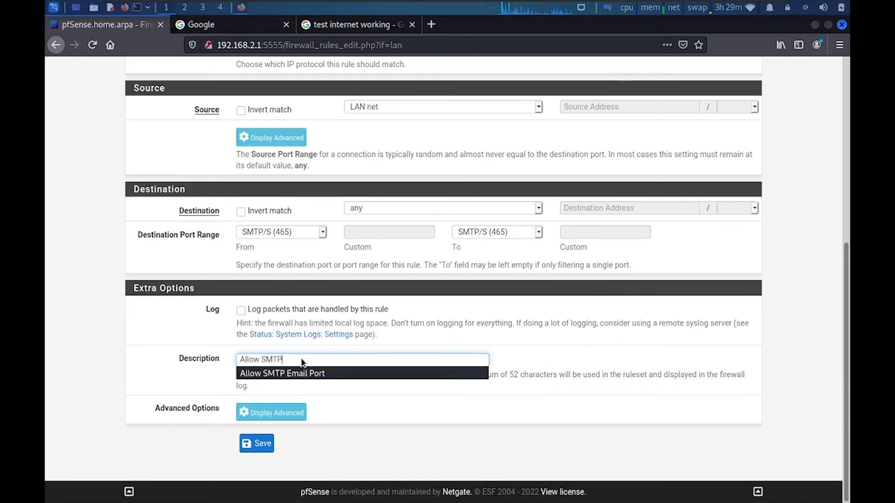
pyautogui.write('/S Email Port')
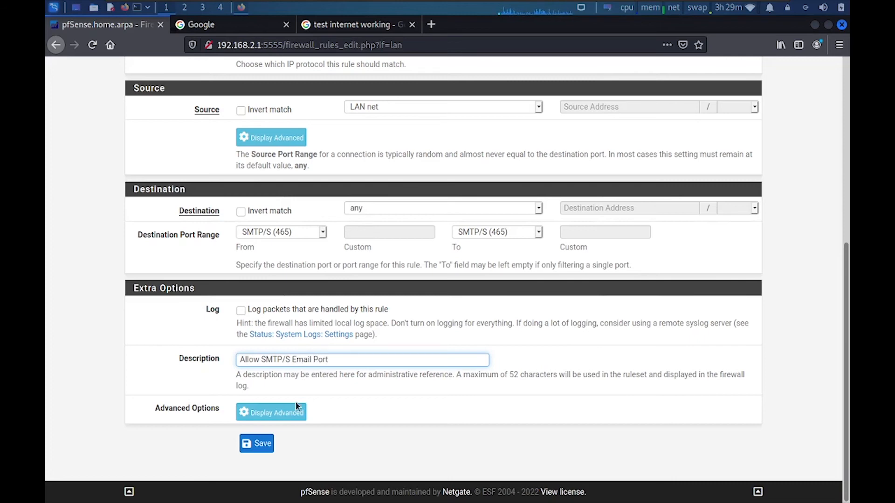
pyautogui.click(259, 446)
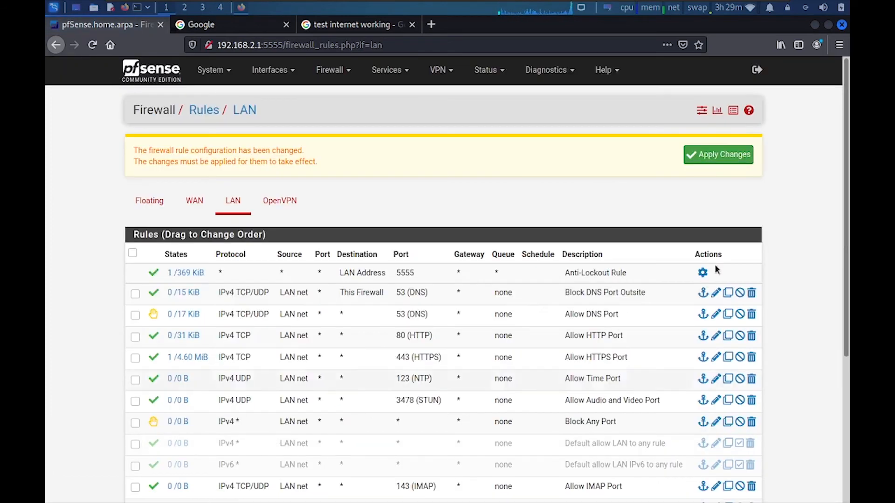
# Add another LAN rule using protocol TCP/UDP with source LAN net
pyautogui.scroll(-4, 448, 280)
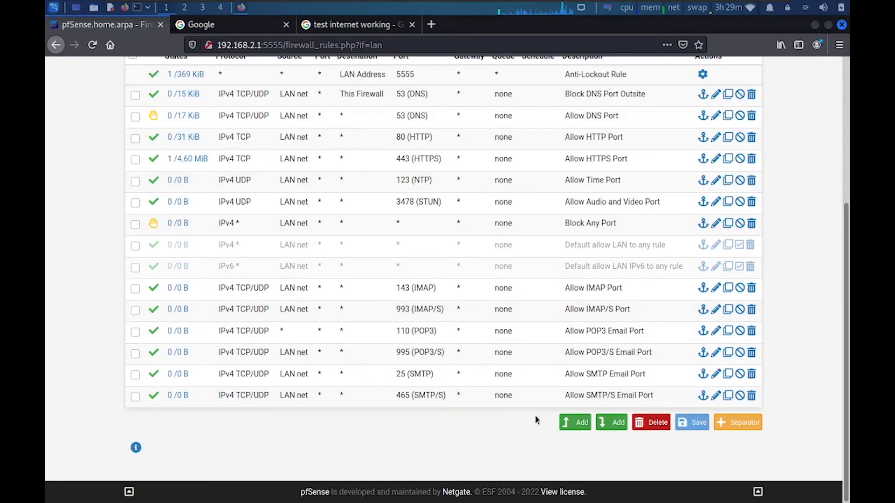
pyautogui.click(604, 425)
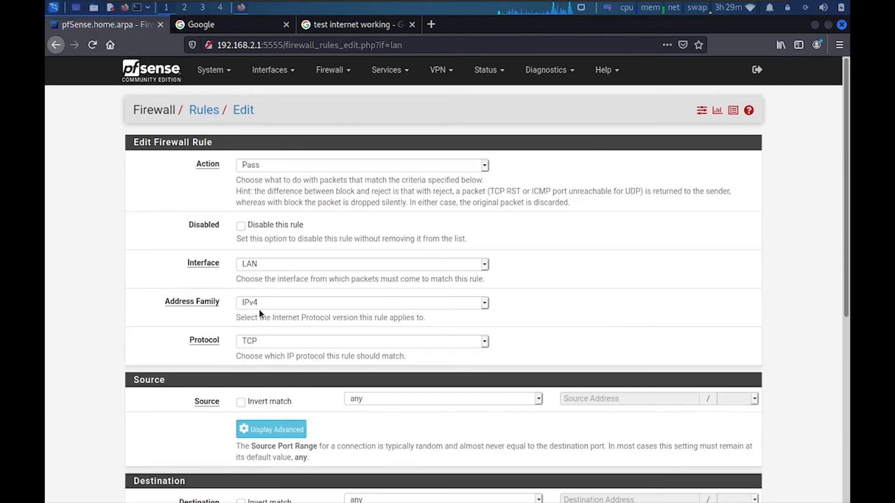
pyautogui.click(262, 341)
pyautogui.click(258, 143)
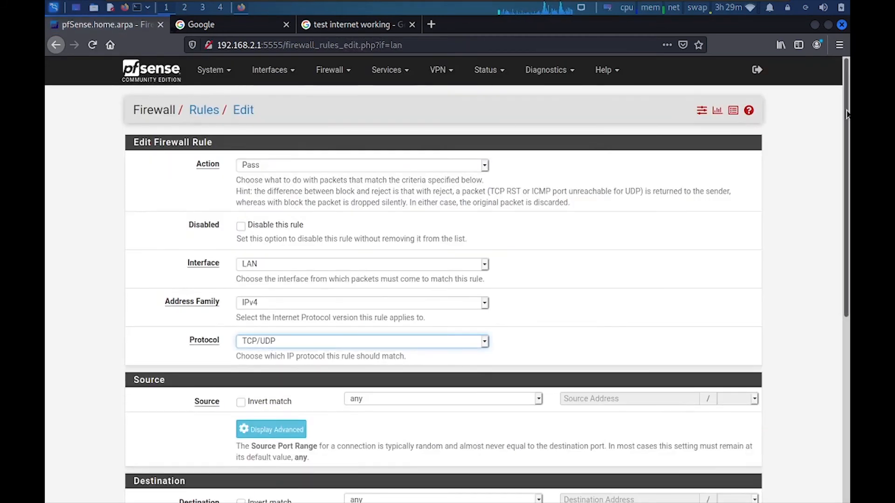
pyautogui.scroll(-6, 847, 114)
pyautogui.scroll(5, 360, 310)
pyautogui.click(380, 338)
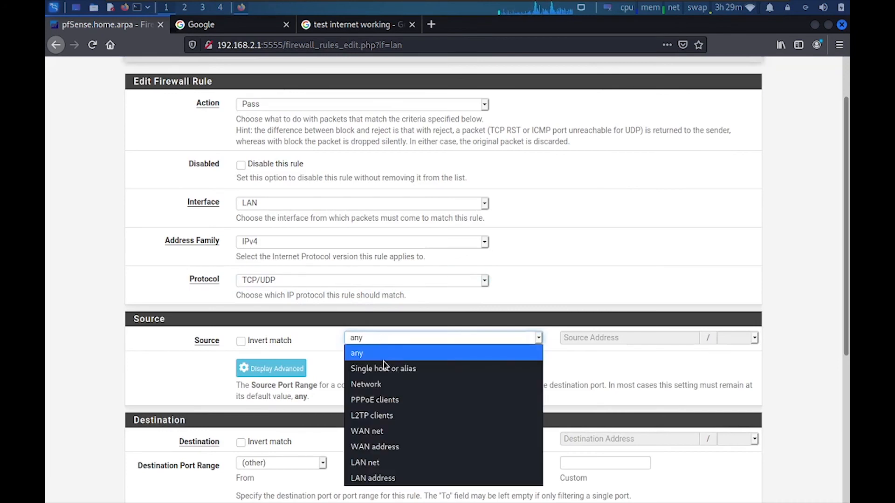
pyautogui.click(373, 462)
# Set a custom destination port of 26 for the rule
pyautogui.scroll(-5, 845, 155)
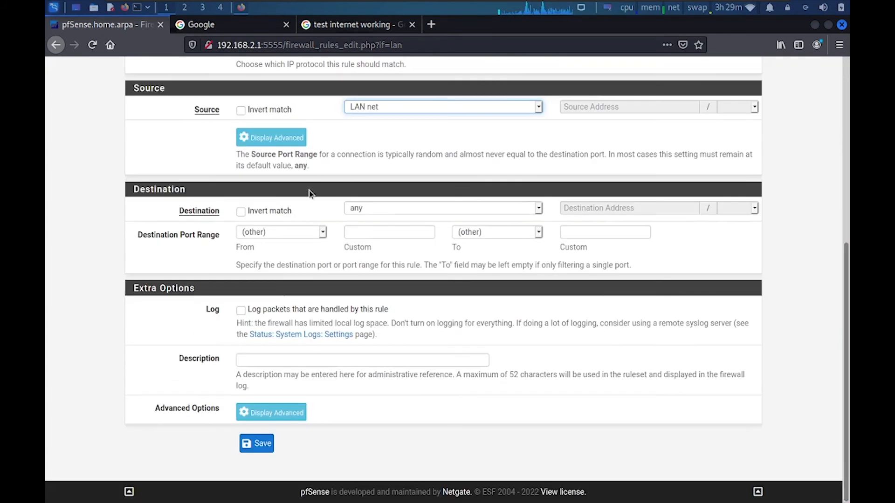
pyautogui.click(300, 236)
pyautogui.click(278, 239)
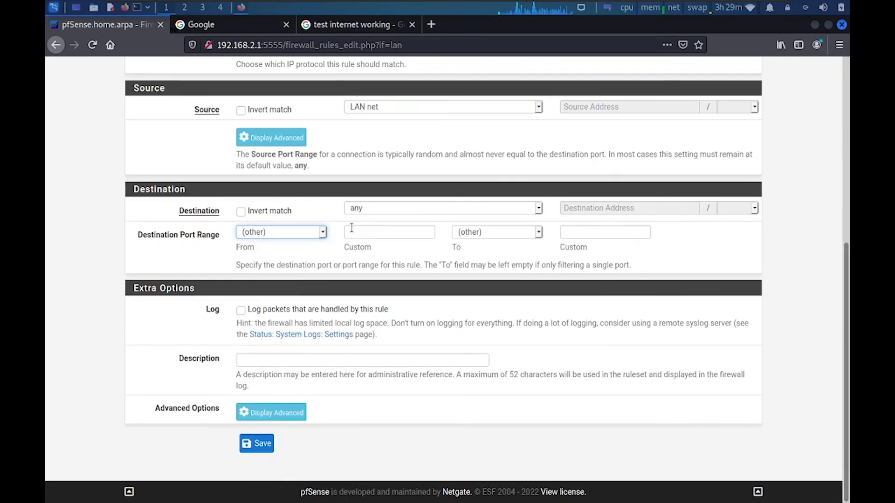
pyautogui.click(368, 228)
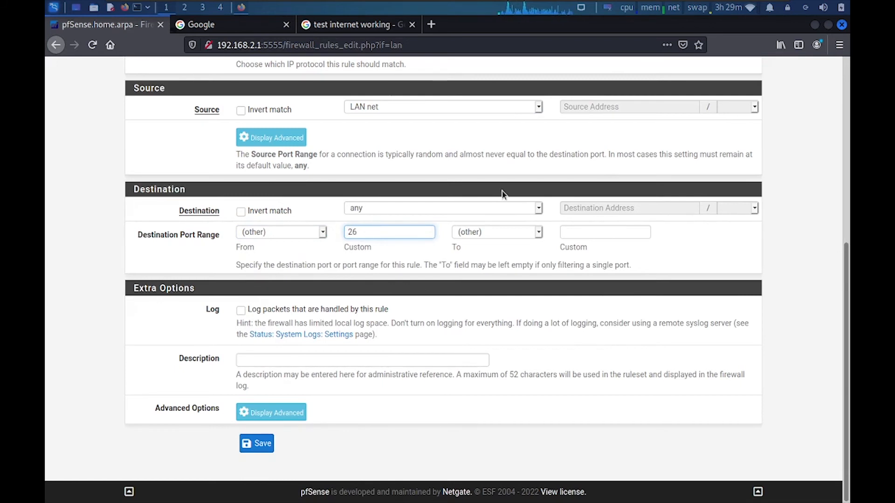
pyautogui.click(580, 233)
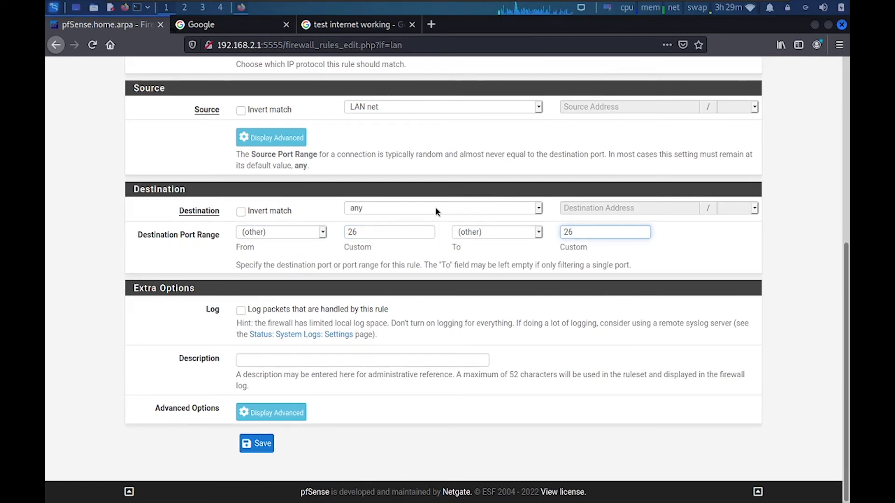
pyautogui.write('26')
pyautogui.click(374, 211)
pyautogui.click(374, 211)
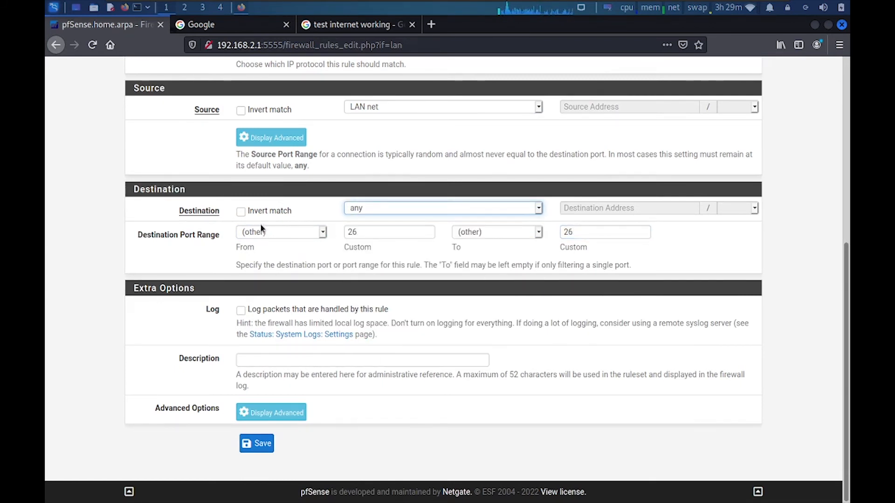
pyautogui.click(299, 238)
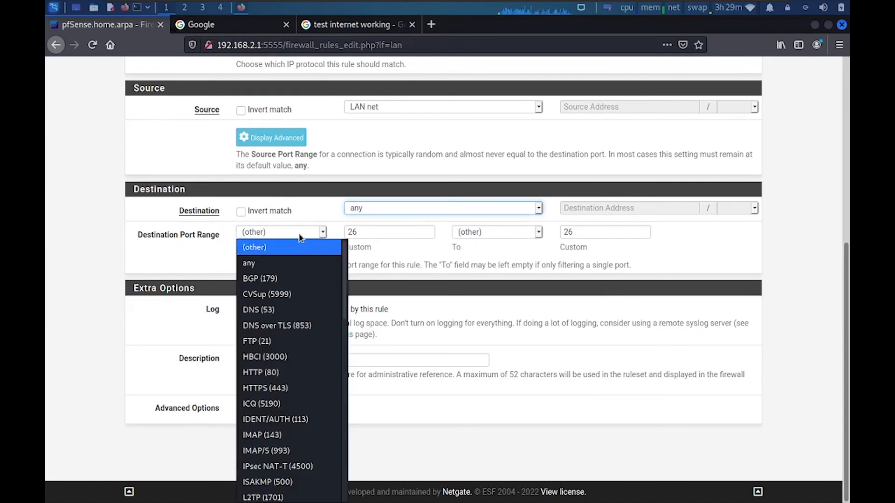
pyautogui.click(299, 238)
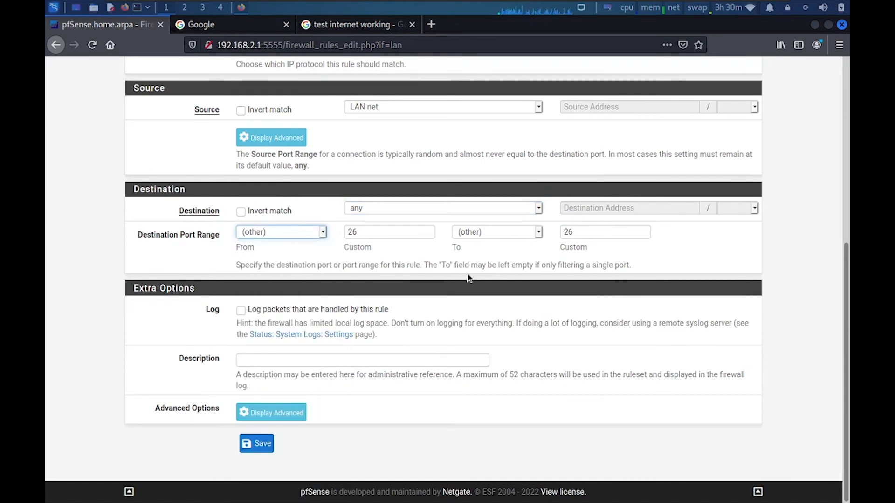
# Describe the rule 'Allow SMTP Email Port' and save it
pyautogui.click(270, 361)
pyautogui.write('Allo')
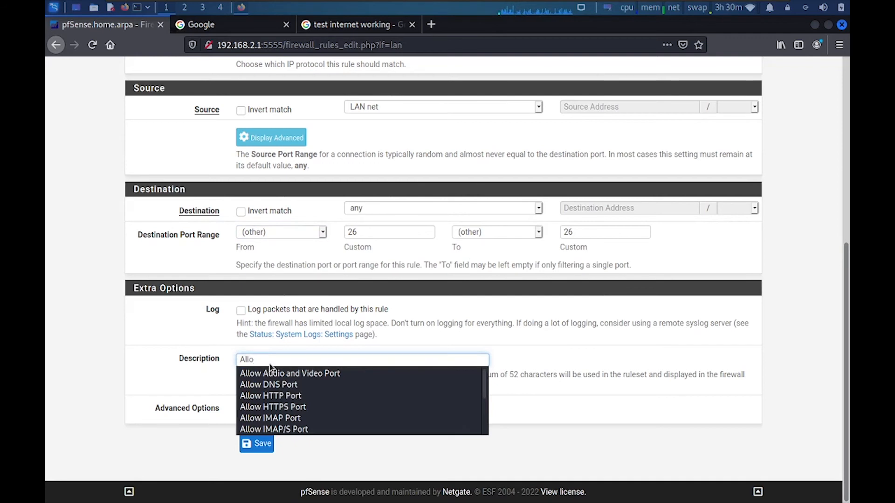
pyautogui.write('w SM')
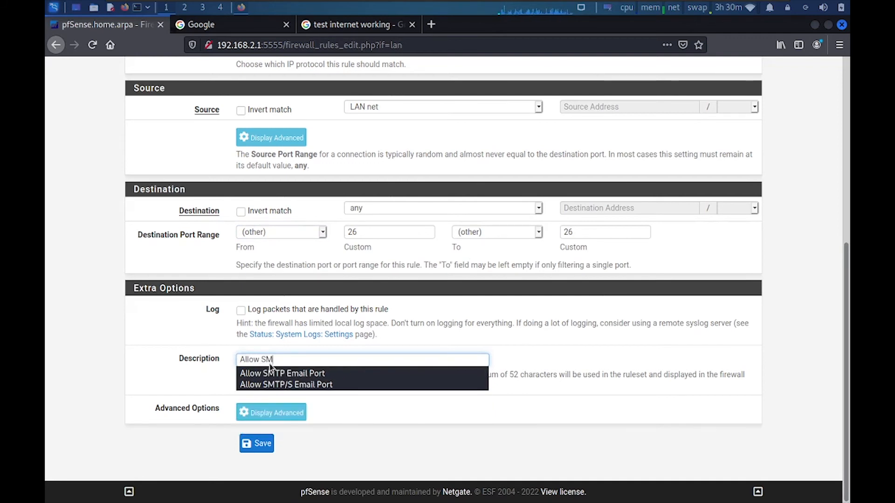
pyautogui.write('TP Email Port')
pyautogui.click(257, 444)
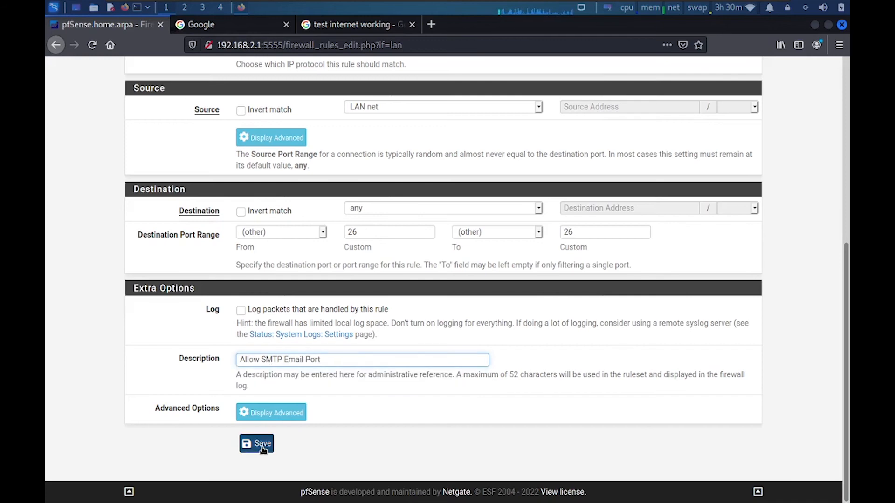
# Drag the IMAP, IMAP/S, POP3, POP3/S, SMTP, port 26 and SMTP/S rows above Block Any Port
pyautogui.scroll(-5, 847, 230)
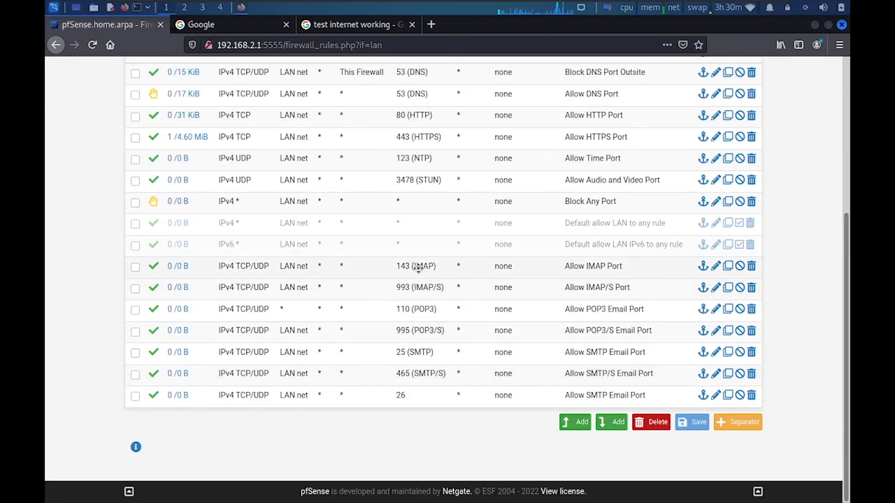
pyautogui.moveTo(417, 268); pyautogui.dragTo(415, 226)
pyautogui.moveTo(414, 296); pyautogui.dragTo(415, 205)
pyautogui.moveTo(416, 249); pyautogui.dragTo(415, 197)
pyautogui.moveTo(418, 316); pyautogui.dragTo(416, 243)
pyautogui.moveTo(420, 334); pyautogui.dragTo(419, 267)
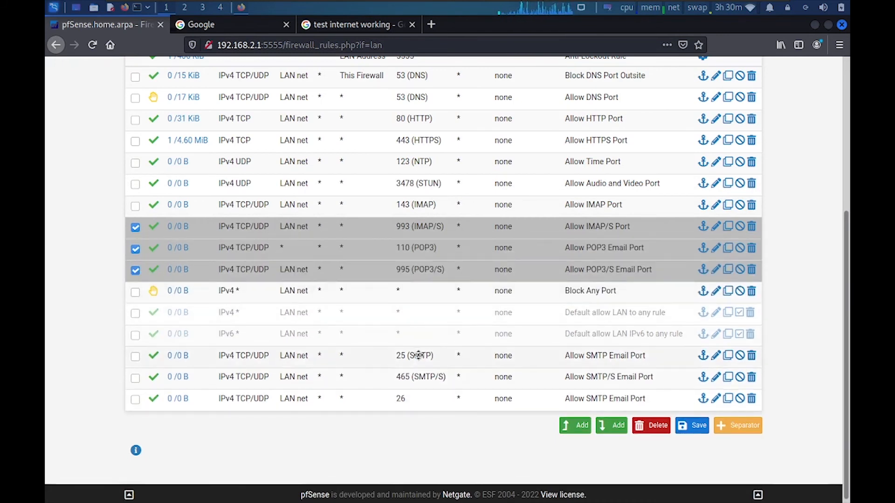
pyautogui.moveTo(418, 355); pyautogui.dragTo(417, 298)
pyautogui.moveTo(422, 398); pyautogui.dragTo(424, 349)
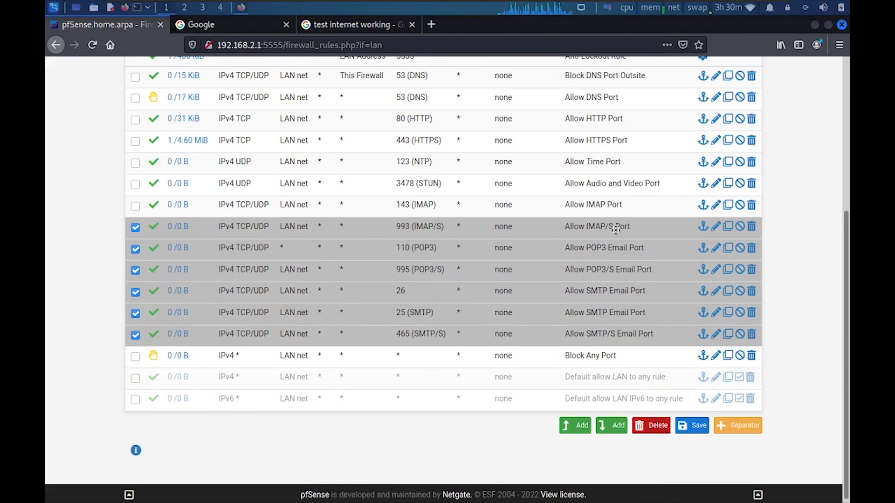
# Save the new LAN rule order
pyautogui.click(716, 205)
pyautogui.click(544, 254)
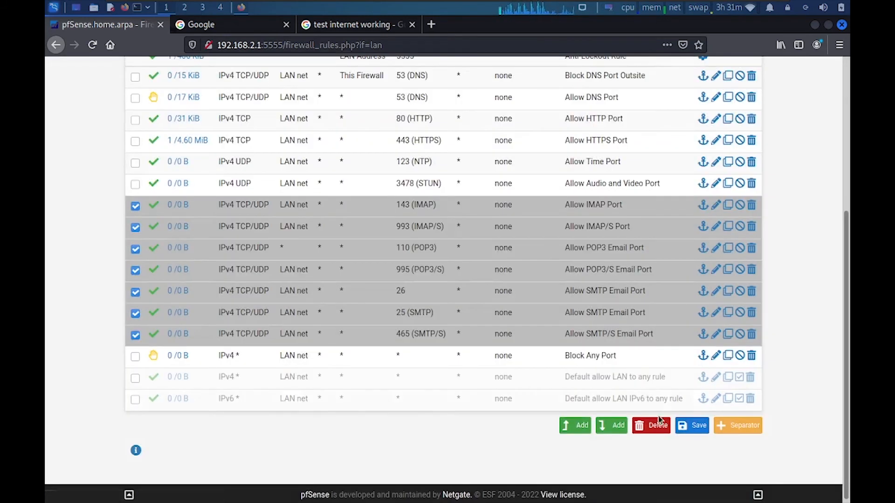
pyautogui.click(693, 425)
pyautogui.scroll(-5, 636, 214)
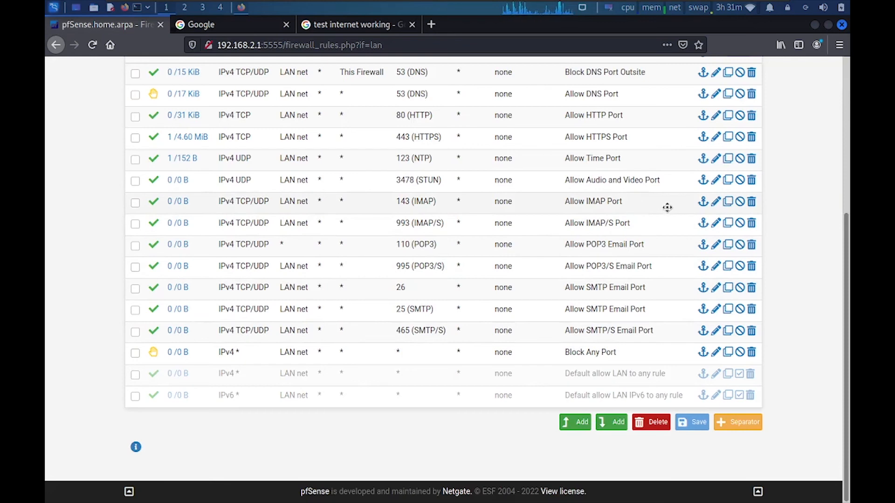
# Rename the IMAP rule to 'Allow IMAP Email Port' and save it
pyautogui.click(716, 202)
pyautogui.scroll(-5, 457, 238)
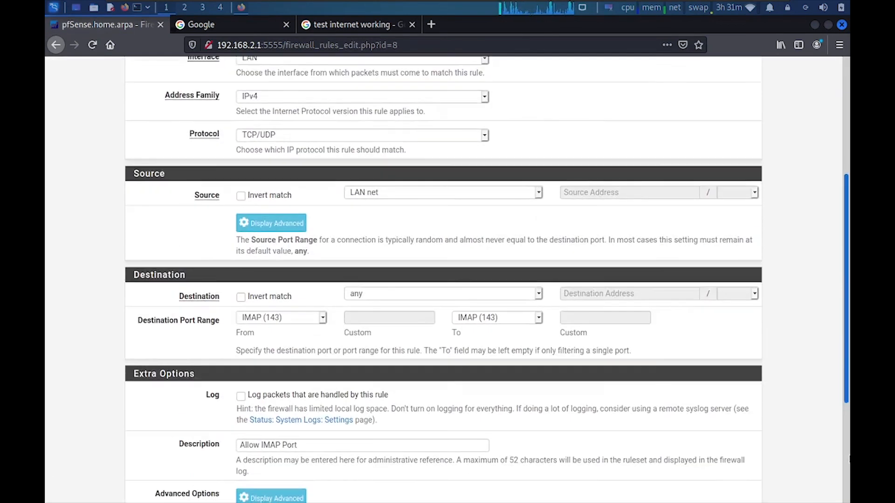
pyautogui.scroll(-4, 707, 443)
pyautogui.click(279, 269)
pyautogui.write('Email')
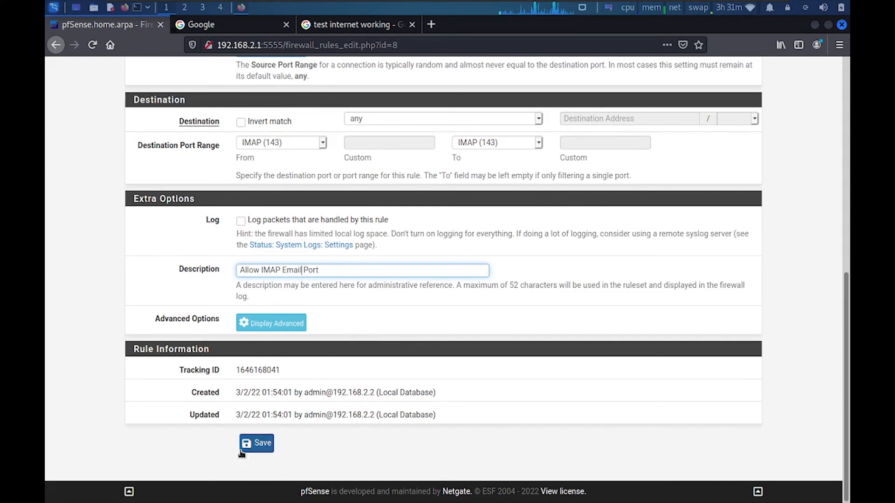
pyautogui.click(256, 443)
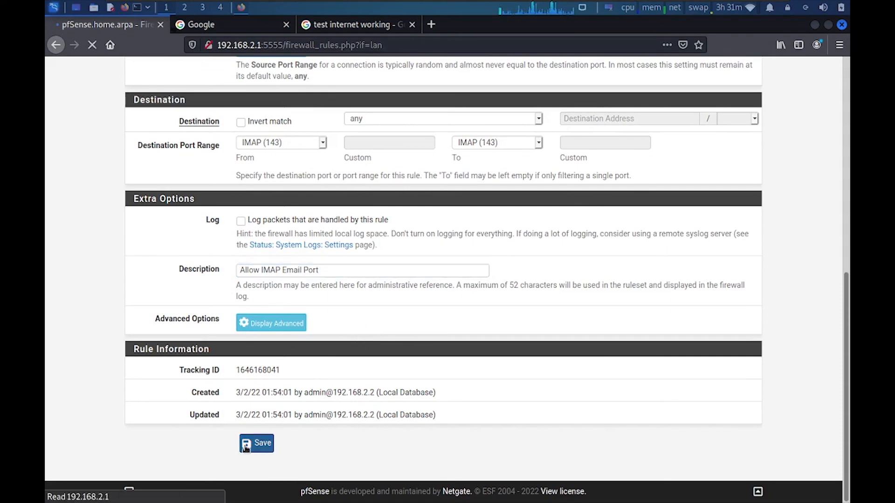
# Rename the IMAP/S rule to 'Allow IMAP/S Email Port' and save it
pyautogui.scroll(-6, 813, 465)
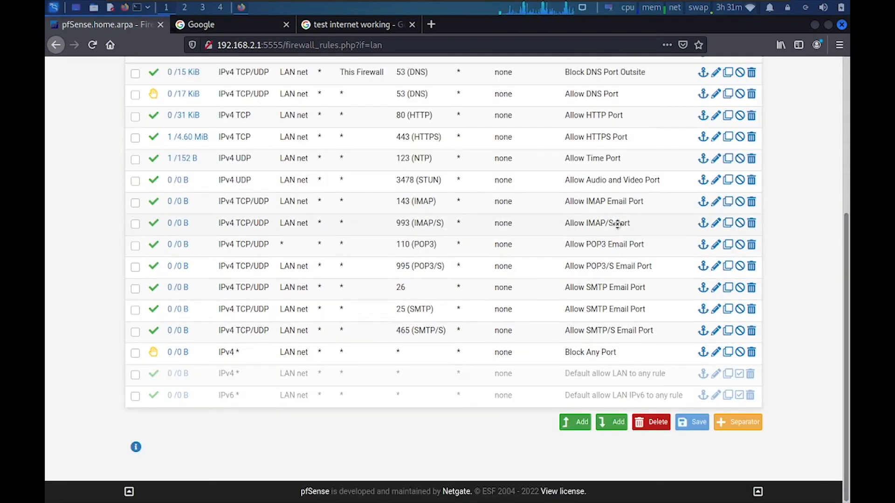
pyautogui.click(718, 223)
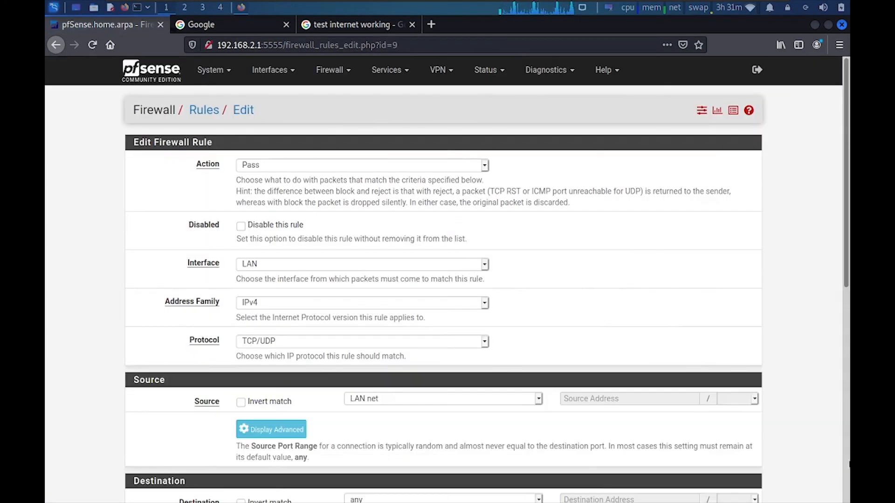
pyautogui.scroll(-10, 222, 276)
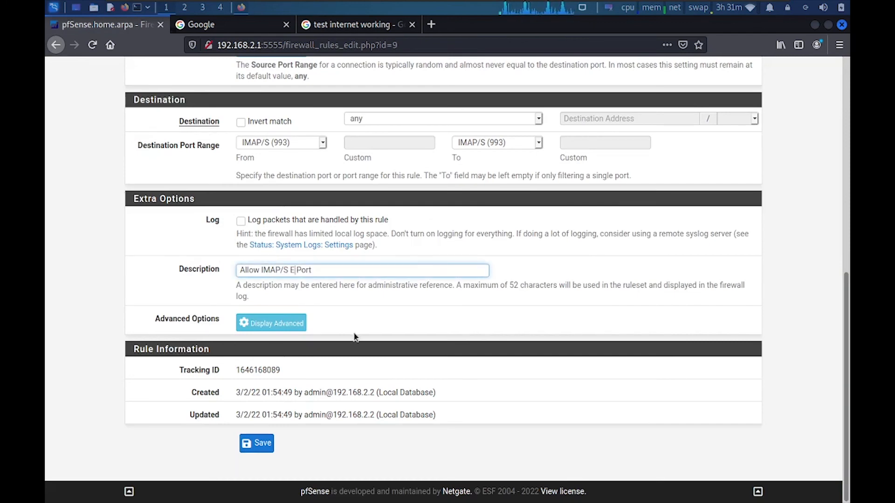
pyautogui.click(256, 444)
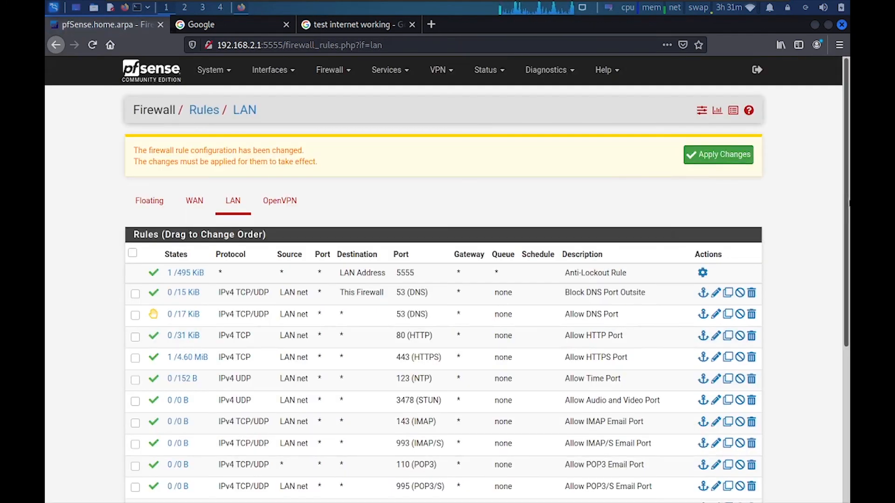
# Clear an accidental text selection on the rules page
pyautogui.scroll(-5, 600, 310)
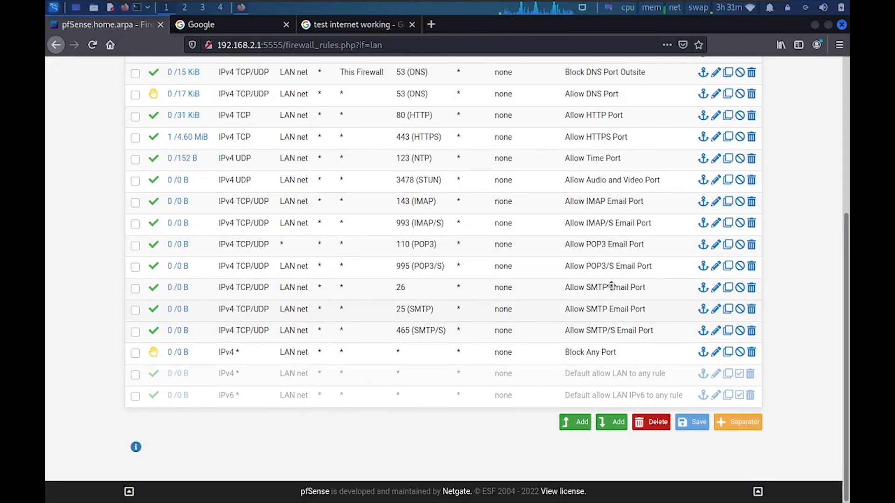
pyautogui.moveTo(727, 331); pyautogui.dragTo(176, 201)
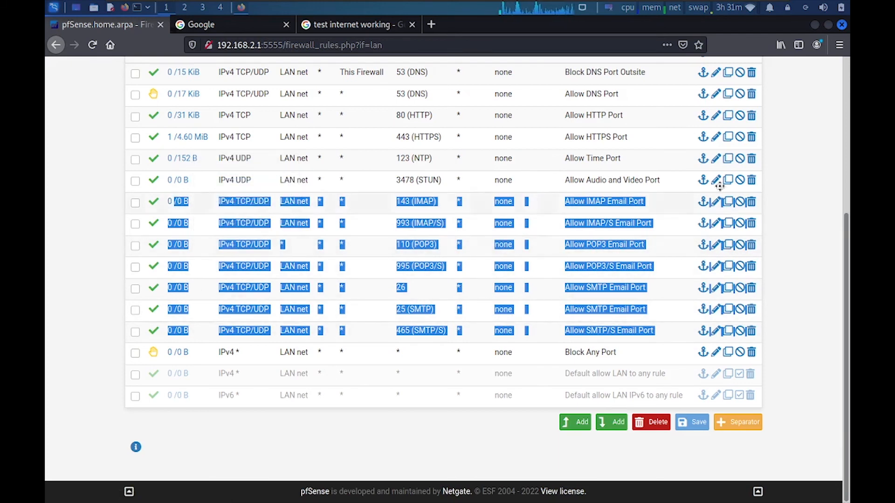
pyautogui.moveTo(846, 243); pyautogui.dragTo(842, 200)
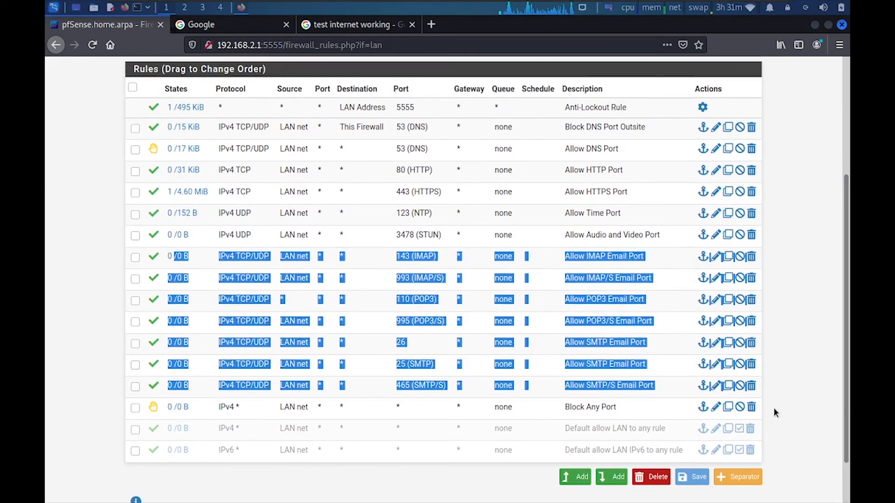
pyautogui.moveTo(774, 408); pyautogui.dragTo(171, 407)
pyautogui.scroll(1, 834, 293)
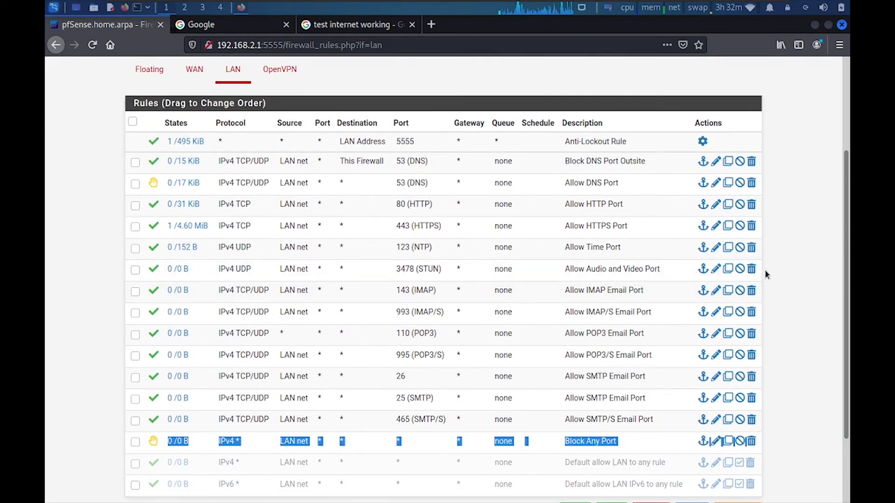
pyautogui.moveTo(768, 273); pyautogui.dragTo(150, 168)
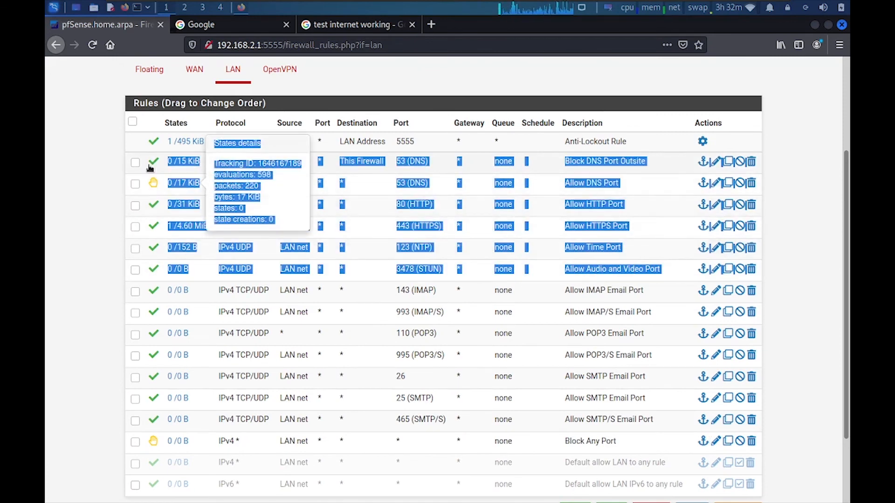
pyautogui.click(787, 186)
pyautogui.scroll(5, 847, 257)
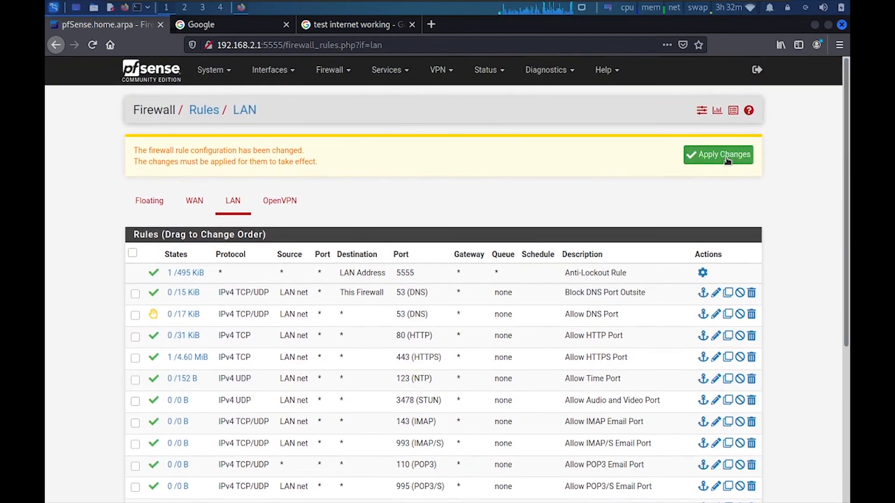
# Apply the pending firewall changes, check the filter reload, and return to the LAN rules
pyautogui.click(738, 186)
pyautogui.click(149, 162)
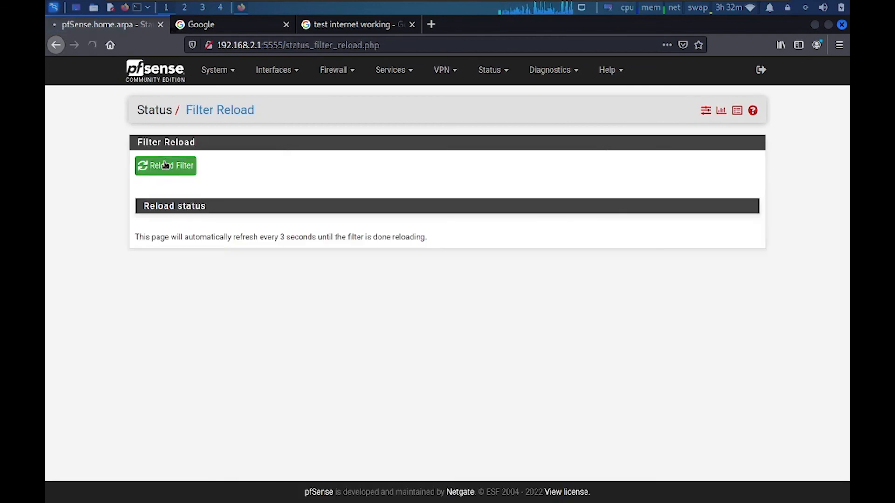
pyautogui.click(337, 69)
pyautogui.click(327, 186)
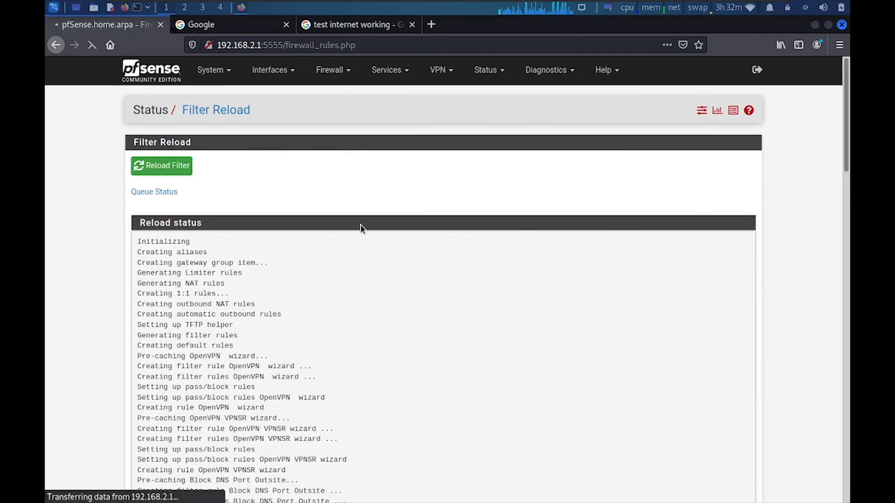
pyautogui.click(237, 147)
pyautogui.scroll(-3, 598, 207)
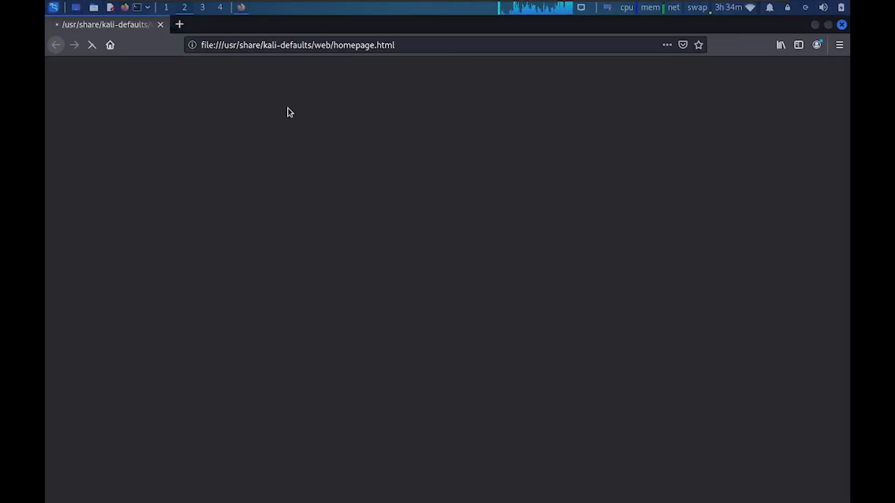
# Open Firefox in a new tab and search Google for 'my internet working'
pyautogui.click(283, 44)
pyautogui.click(179, 24)
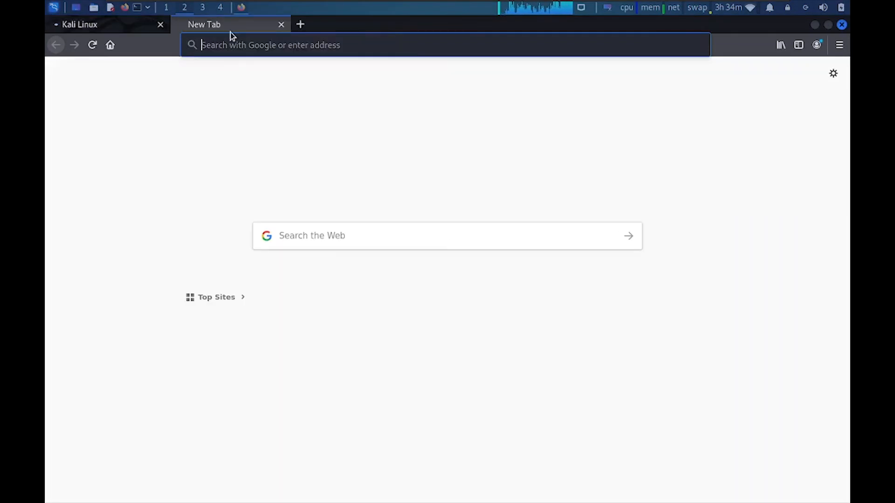
pyautogui.click(245, 45)
pyautogui.write('my in')
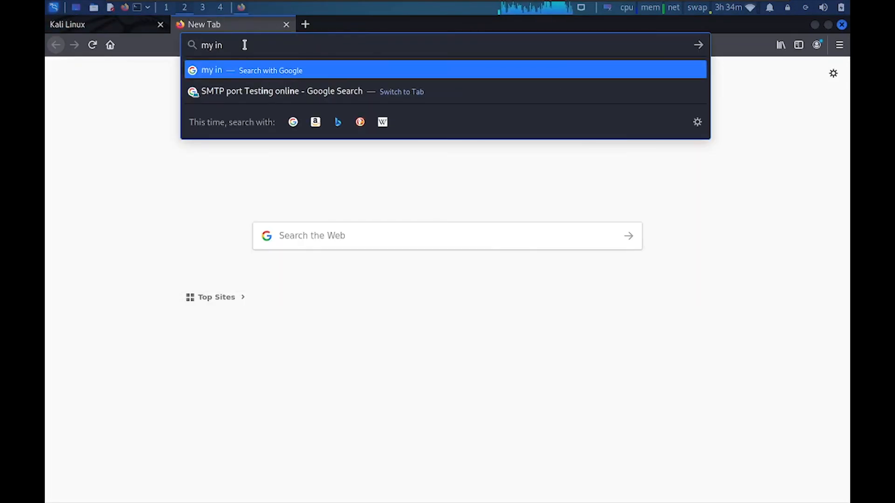
pyautogui.write('ternet working')
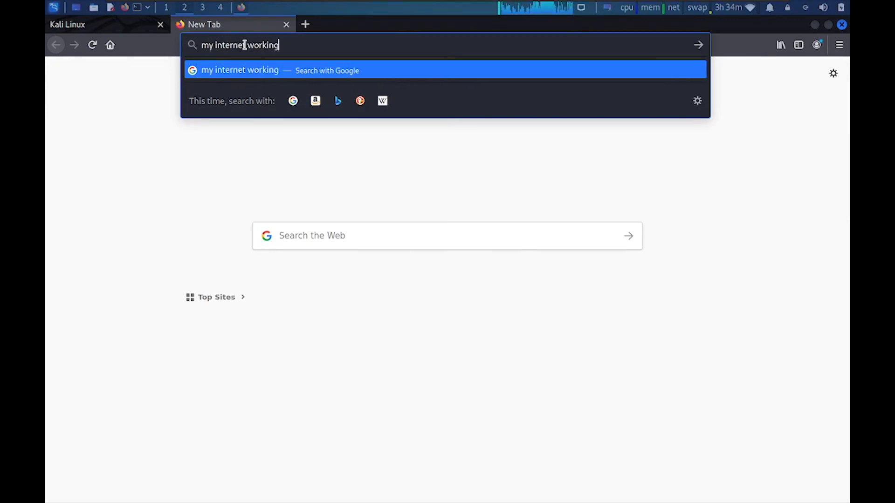
pyautogui.press('Return')
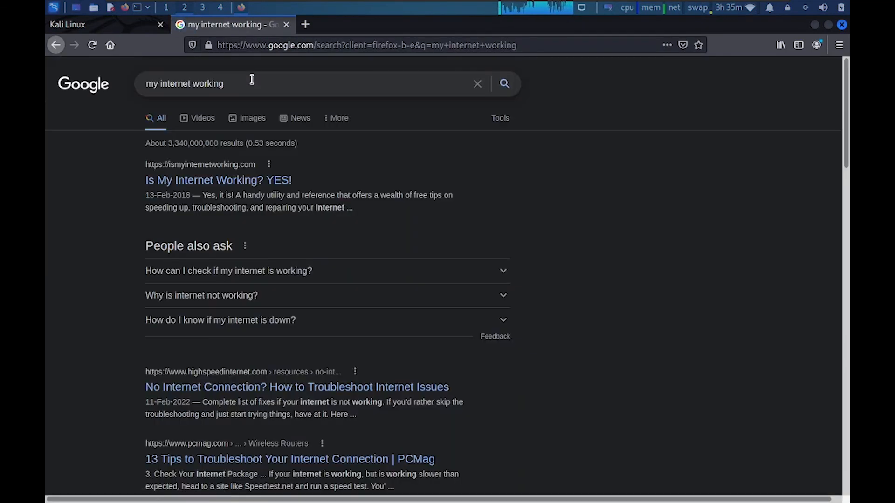